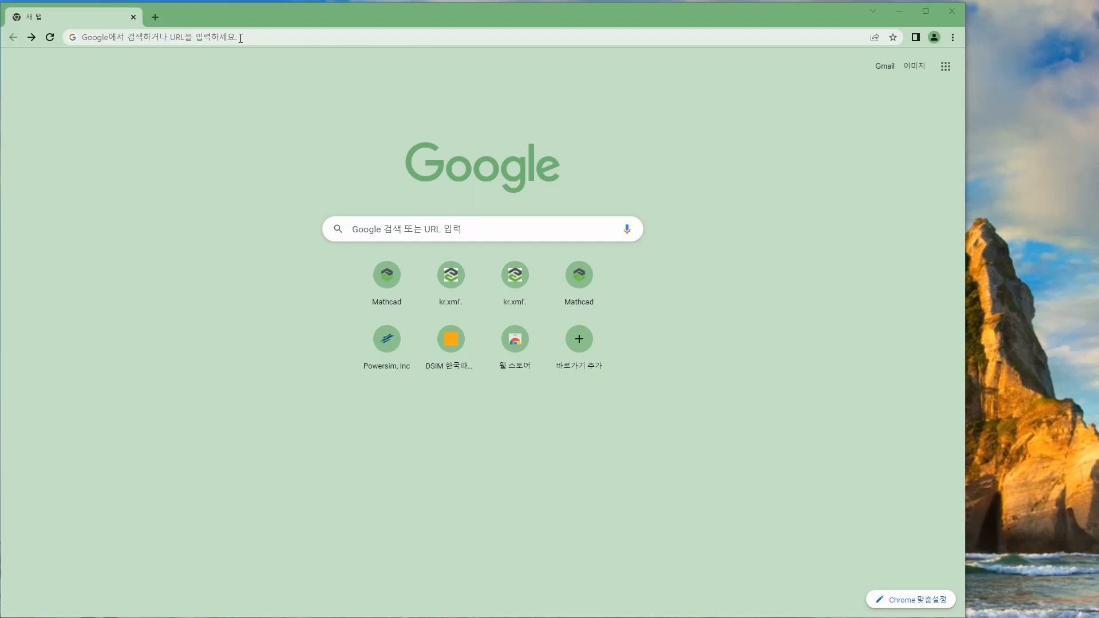
- Open the Korean Mathcad website at mathcad.com/ko
left_click(240, 38)
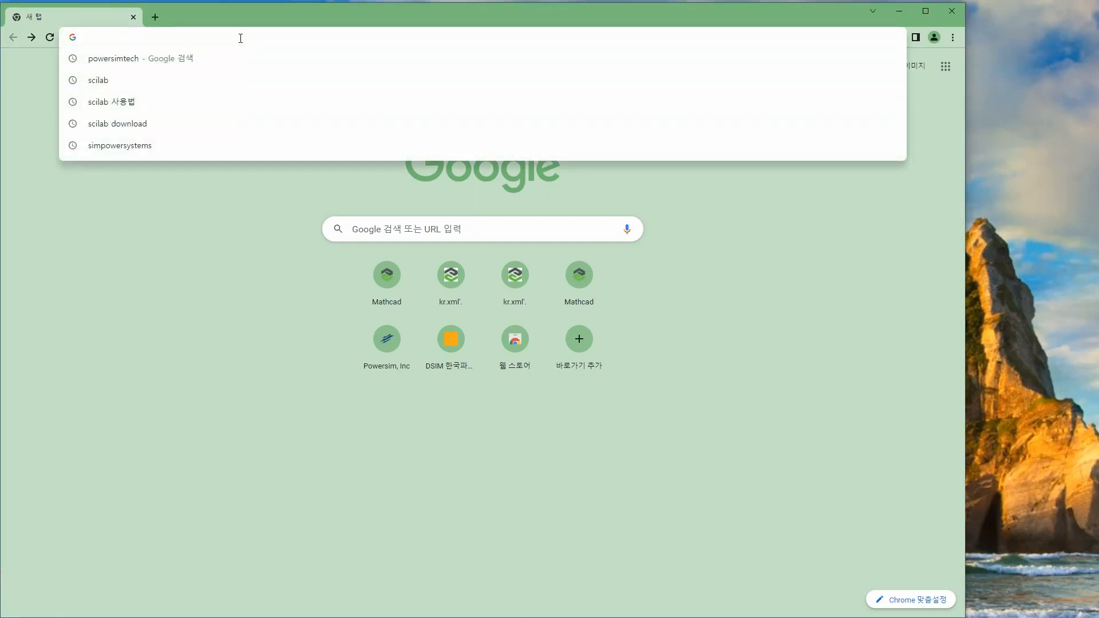
type("mathcad.com")
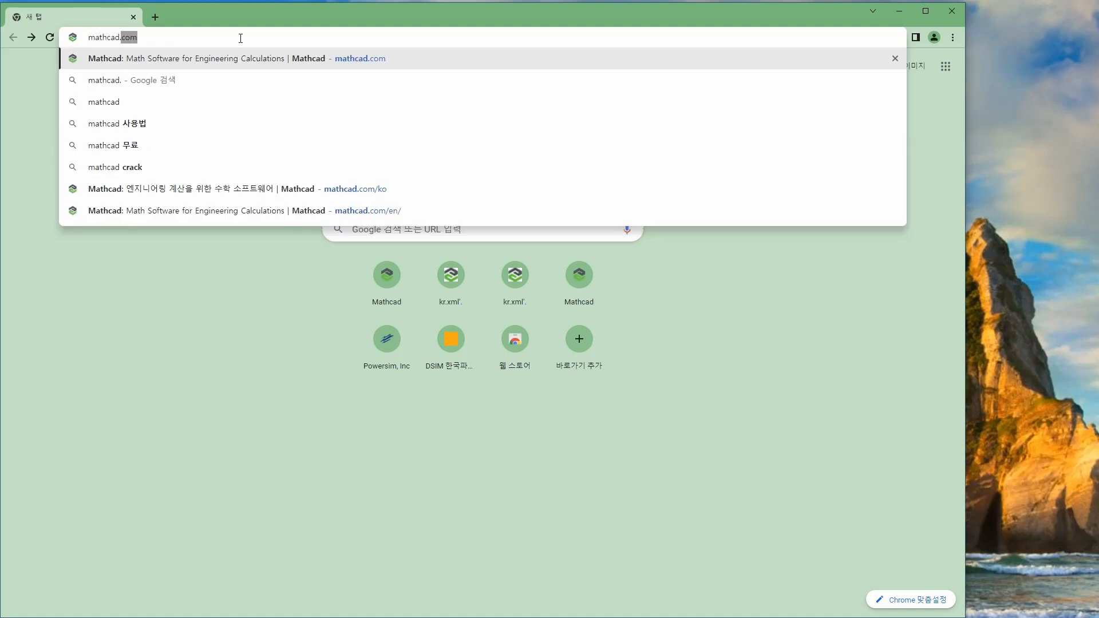
type("/ko")
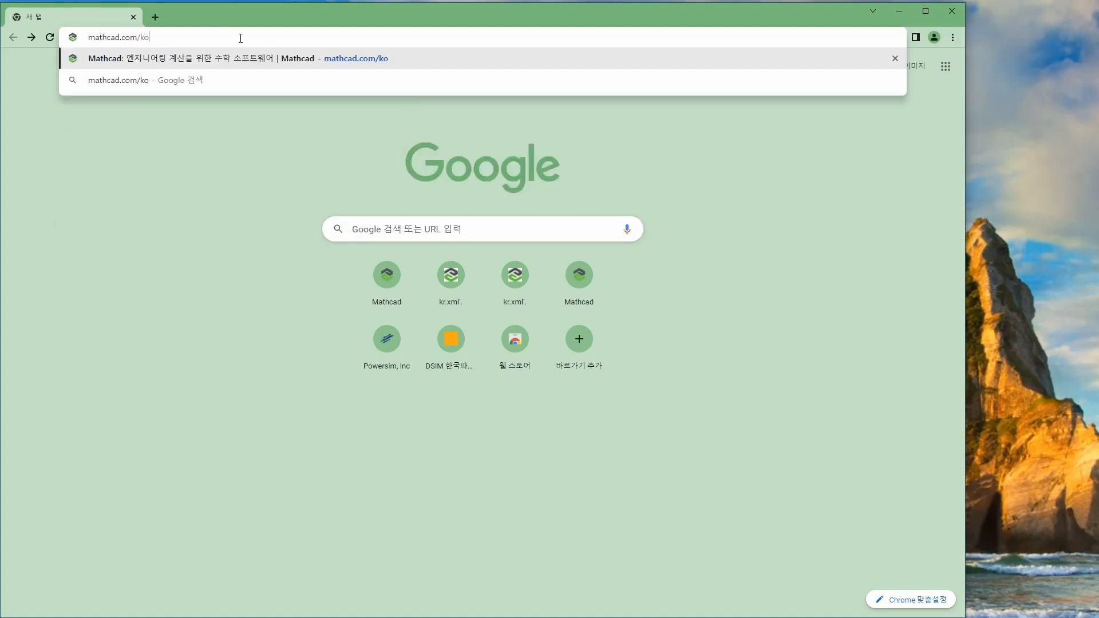
key("Return")
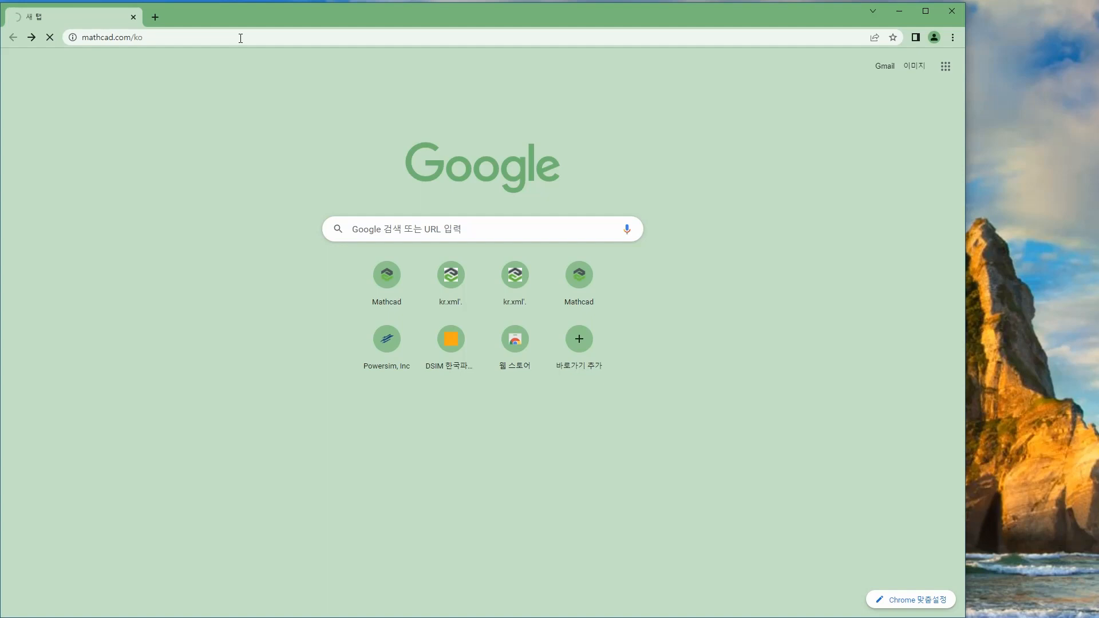
- Open the free Mathcad Express trial download page and dismiss the cookie notice covering its registration form
scroll(611, 333, "down", 2)
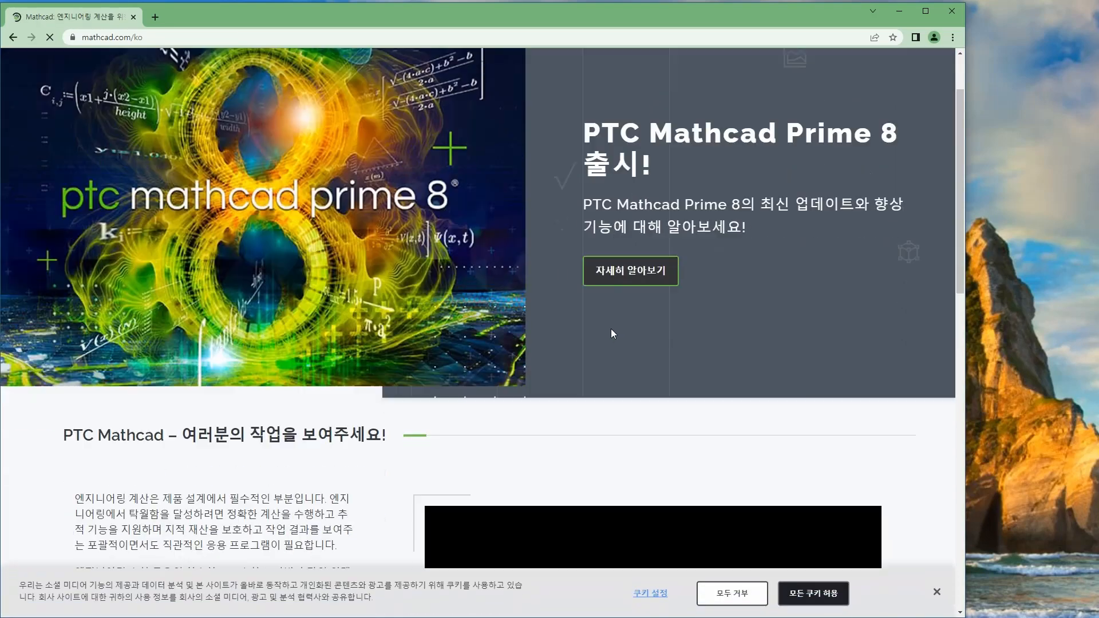
scroll(612, 333, "down", 15)
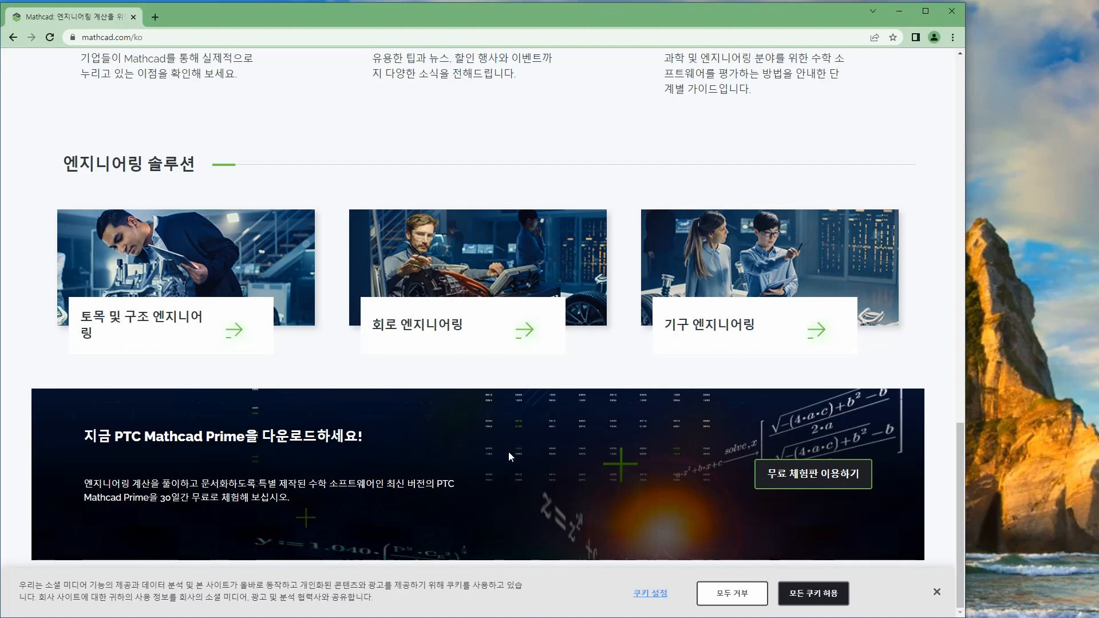
left_click(809, 475)
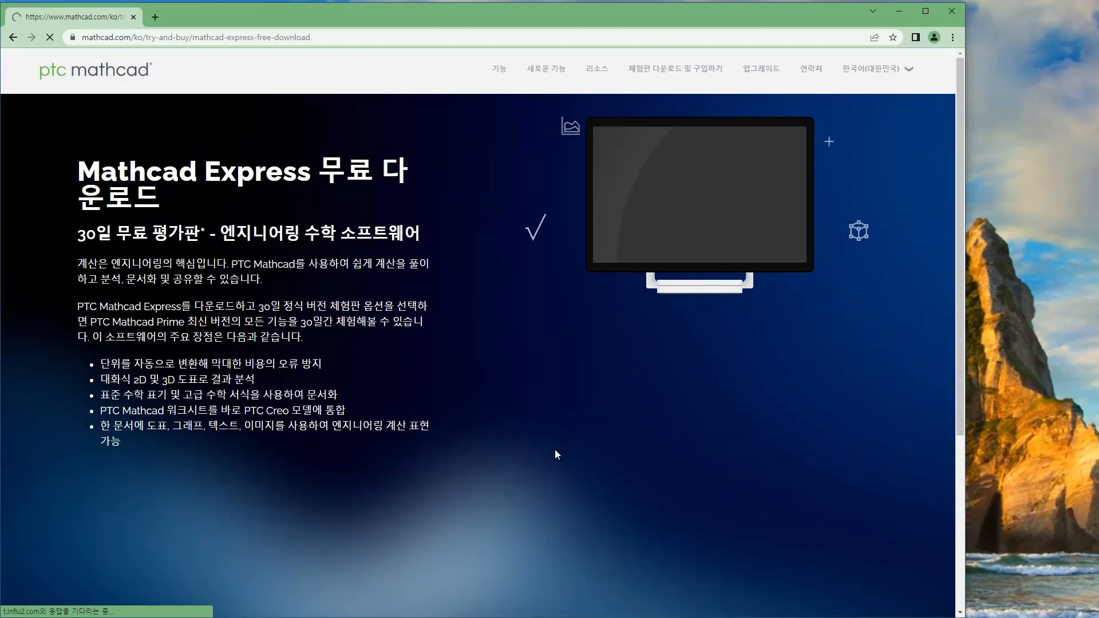
scroll(655, 409, "down", 1)
scroll(650, 400, "down", 2)
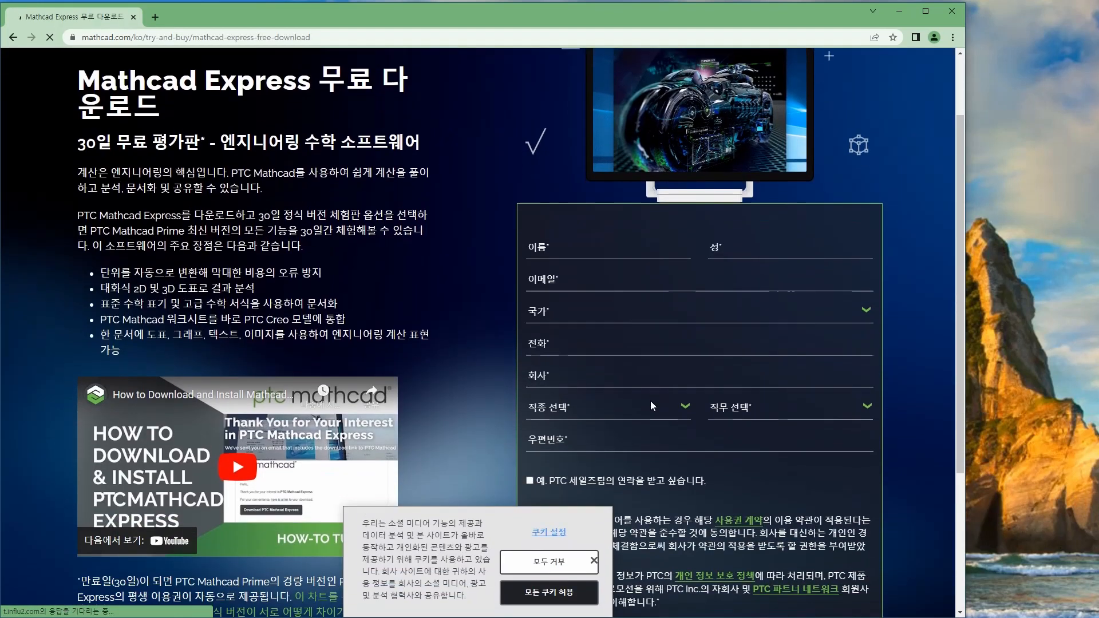
left_click(593, 561)
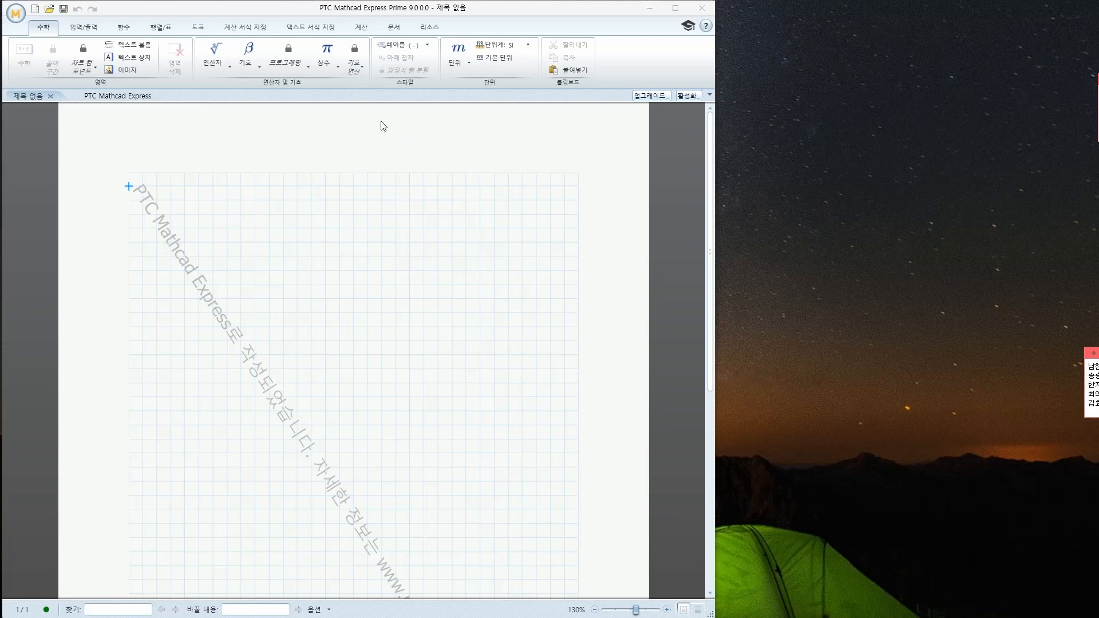
- Switch to PTC Mathcad Express Prime and set the blank worksheet's margins to the narrow 12.5 mm preset
left_click(394, 29)
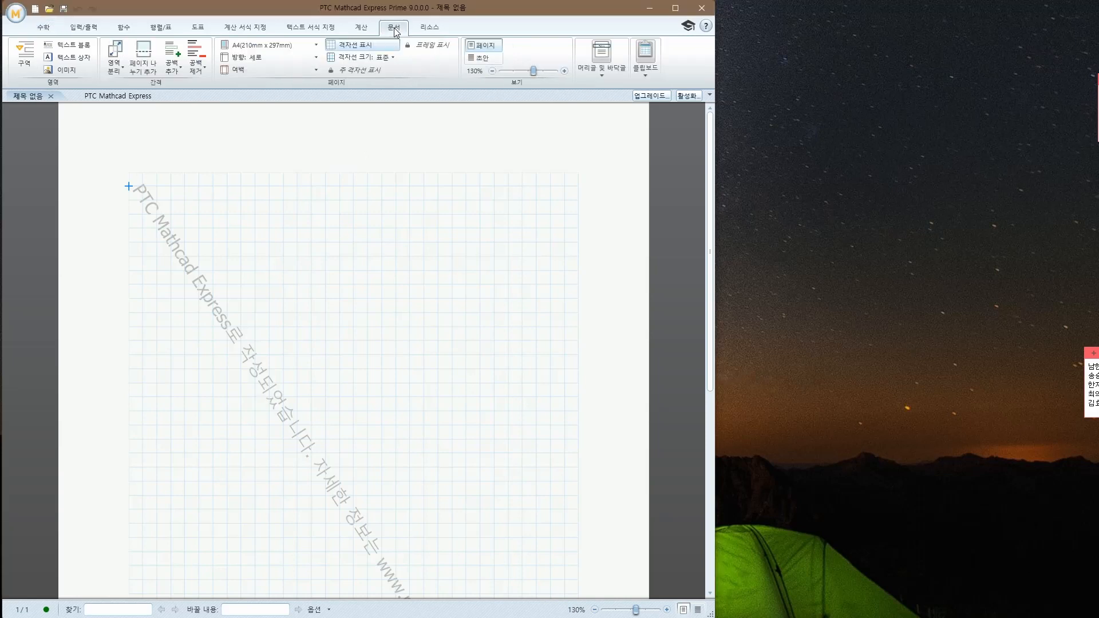
left_click(248, 70)
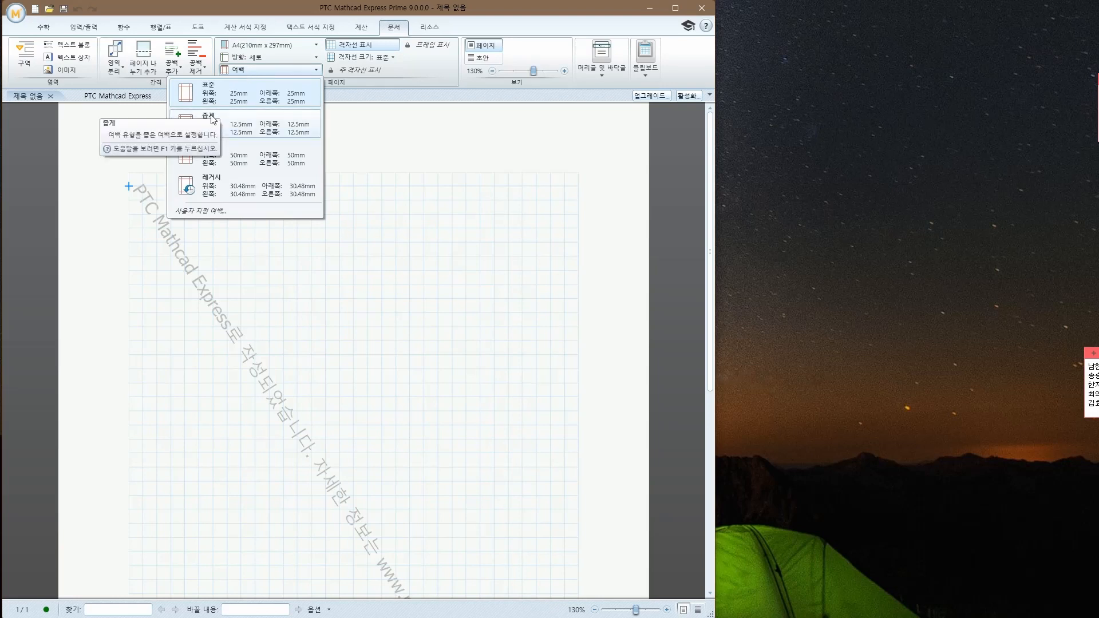
left_click(241, 127)
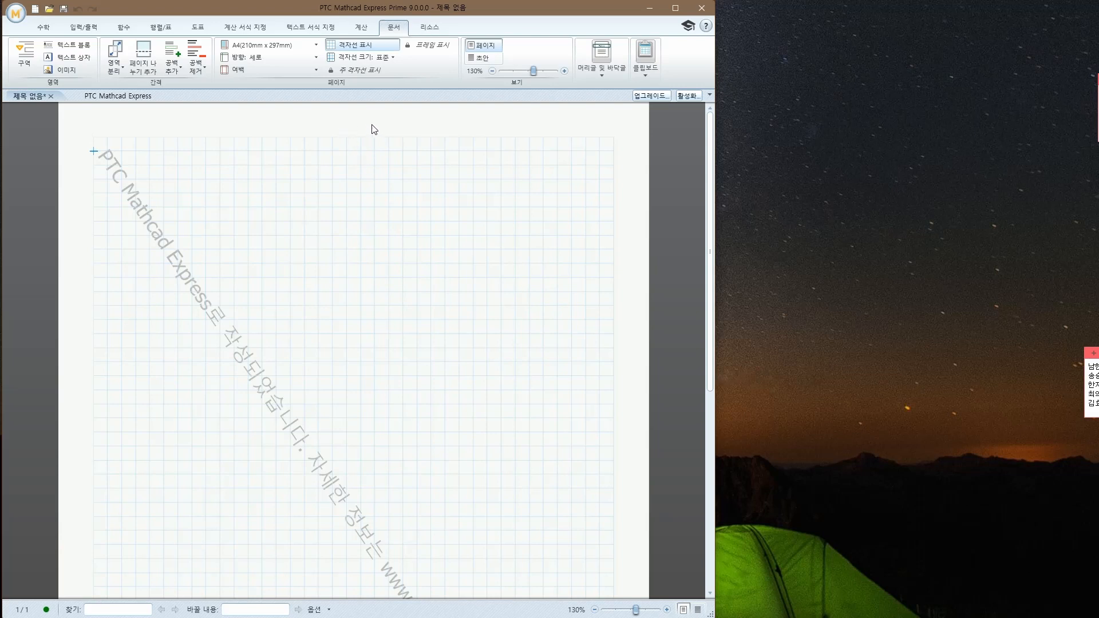
- Open the tutorial help, examine the operators topic on applying an operator to several terms, and return to the worksheet
left_click(426, 29)
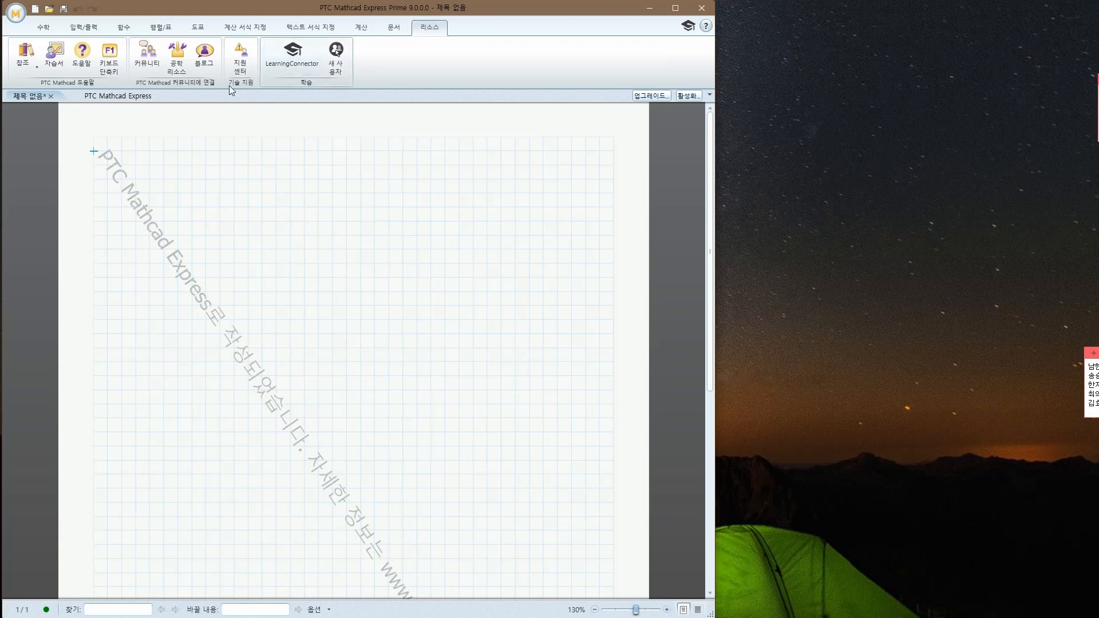
left_click(56, 57)
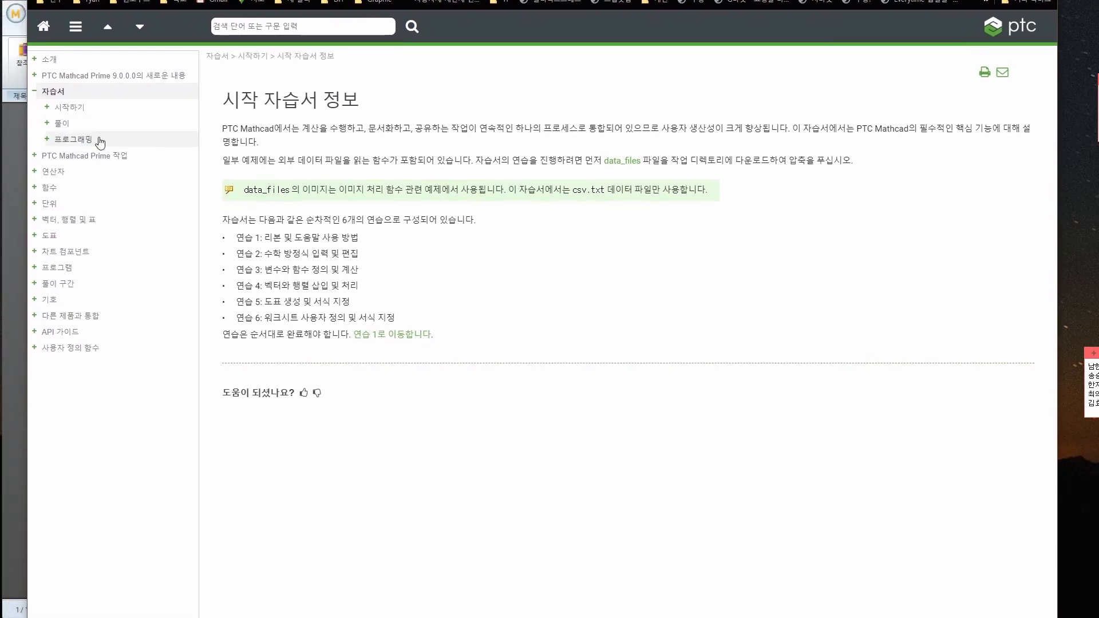
left_click(54, 171)
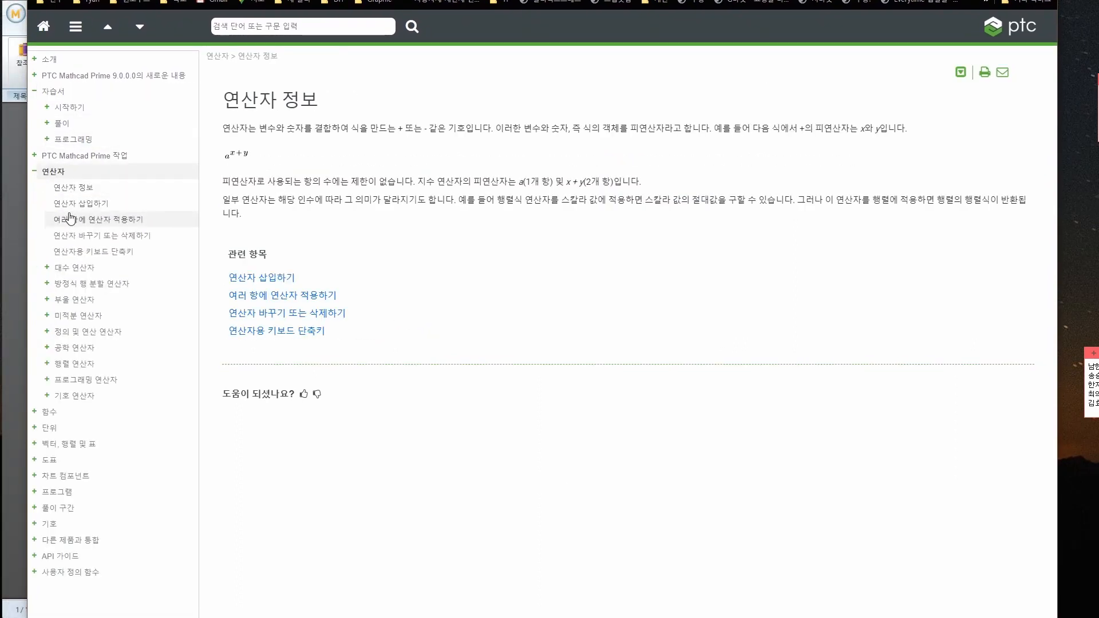
left_click(70, 218)
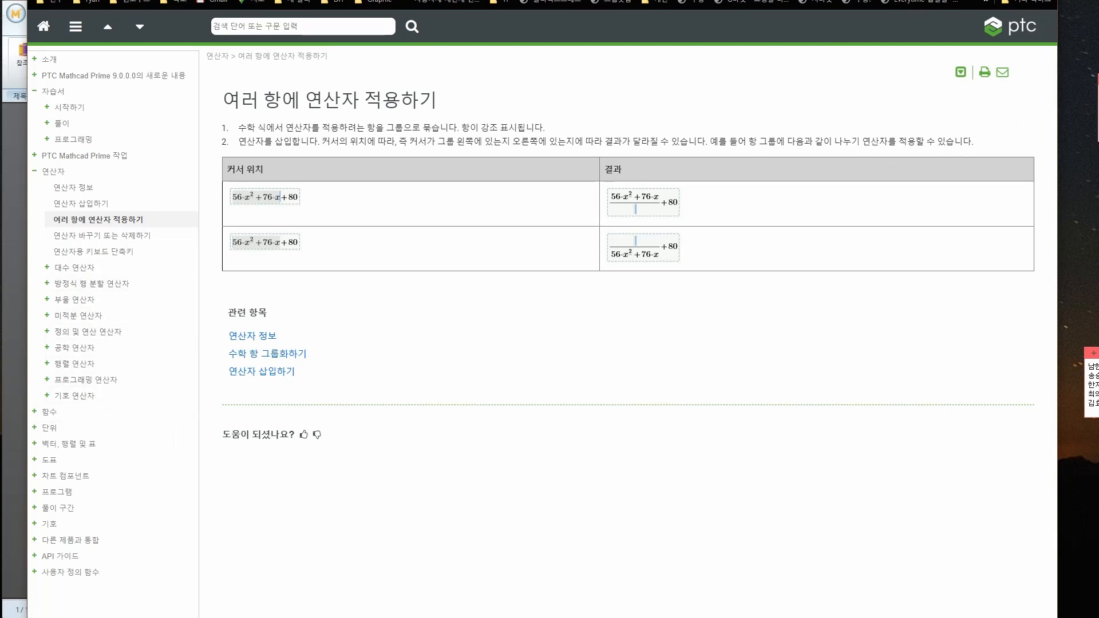
left_click(991, 1)
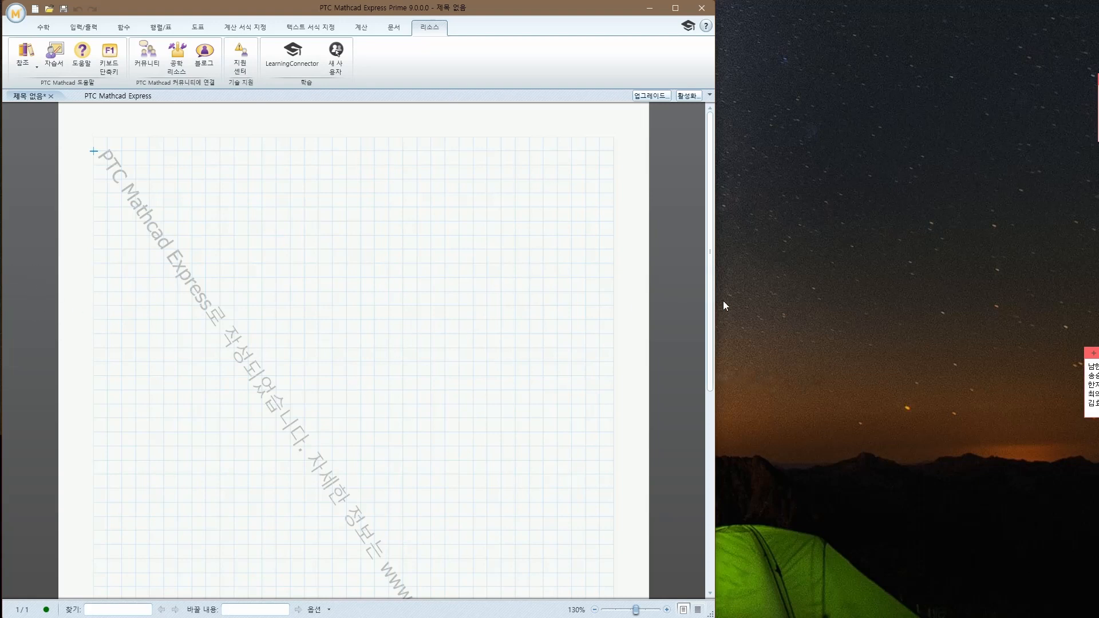
- Narrow the Mathcad window slightly and zoom the worksheet to 145%, showing the start of the page
mouse_move(715, 302)
left_mouse_down()
mouse_move(818, 307)
mouse_move(696, 309)
mouse_move(844, 312)
mouse_move(675, 307)
mouse_move(702, 307)
left_mouse_up()
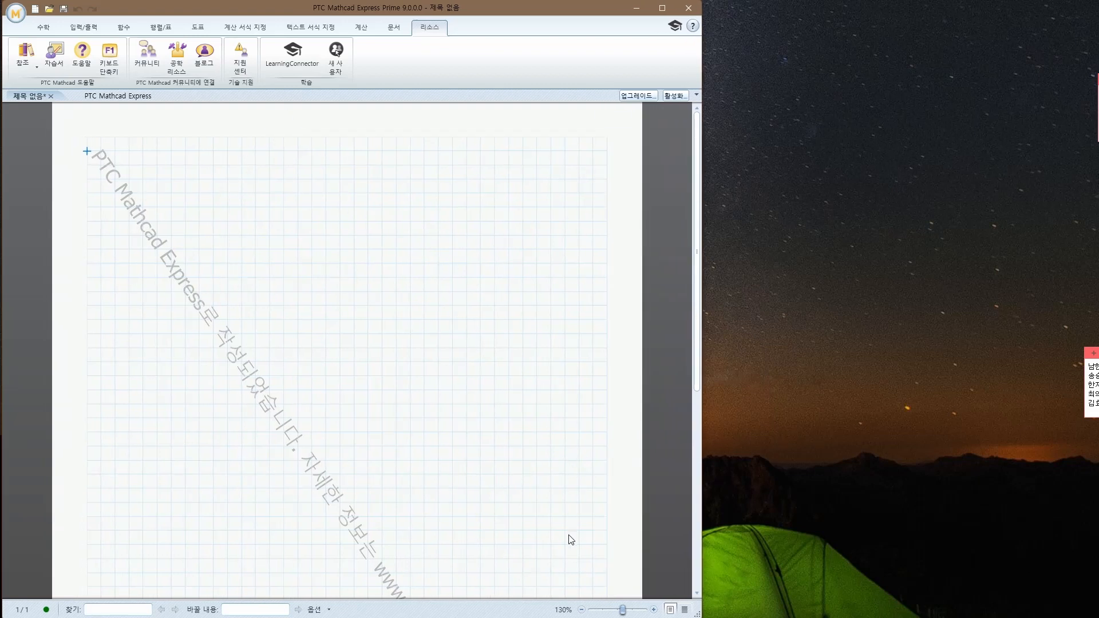
left_click(654, 610)
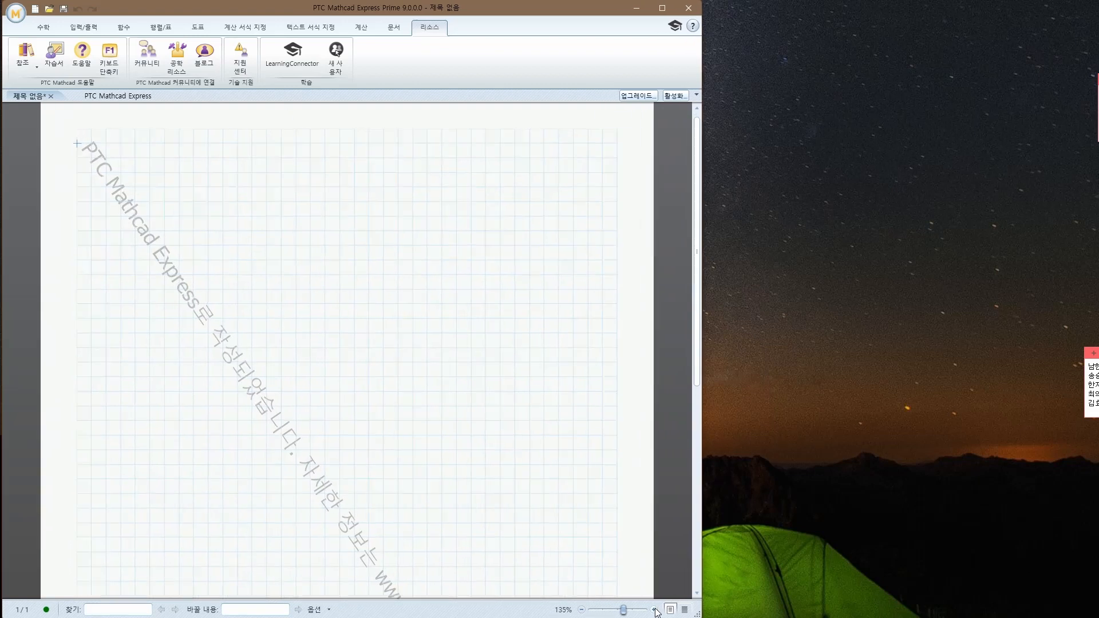
left_click(654, 610)
left_click(654, 610)
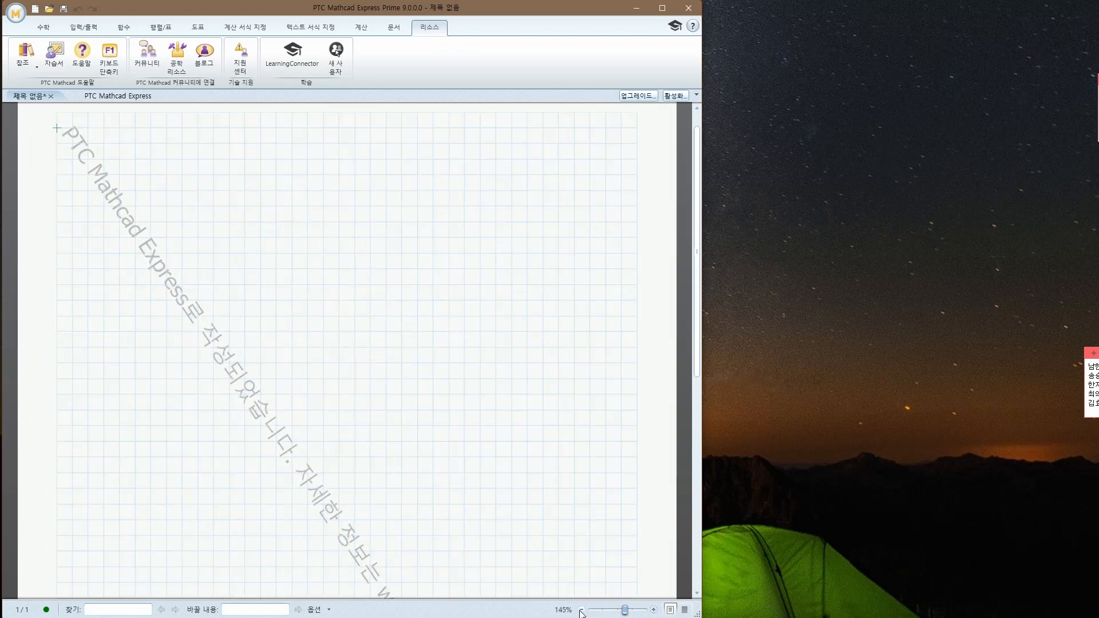
left_click_drag(700, 197, 698, 166)
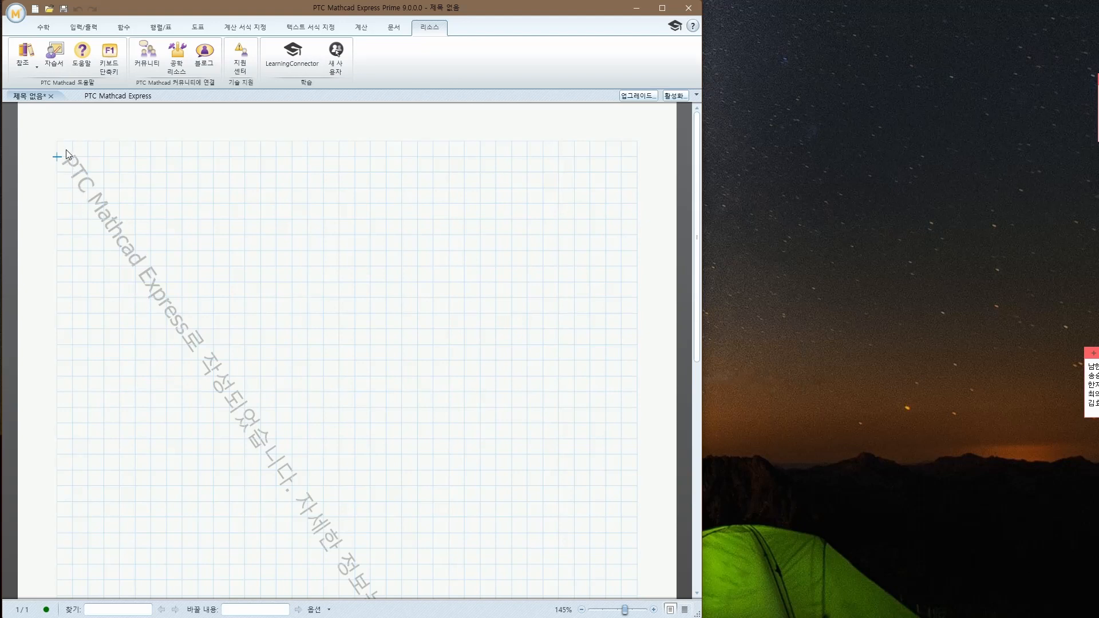
- Define the variables a as 1 and b as 2 side by side on the first line of the worksheet
left_click(43, 27)
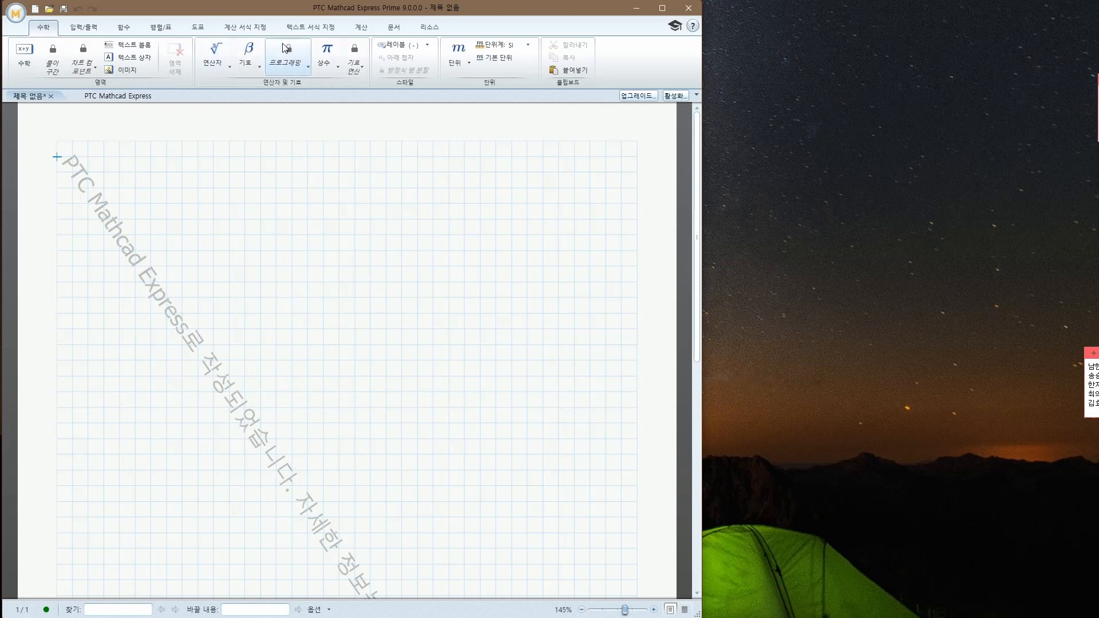
left_click(78, 181)
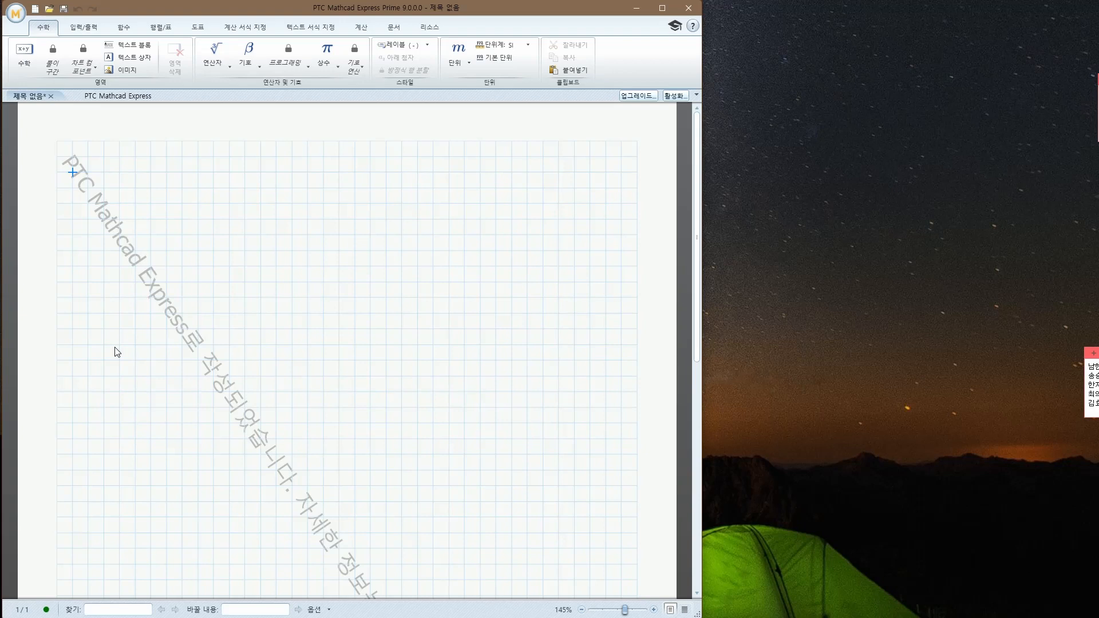
type("a")
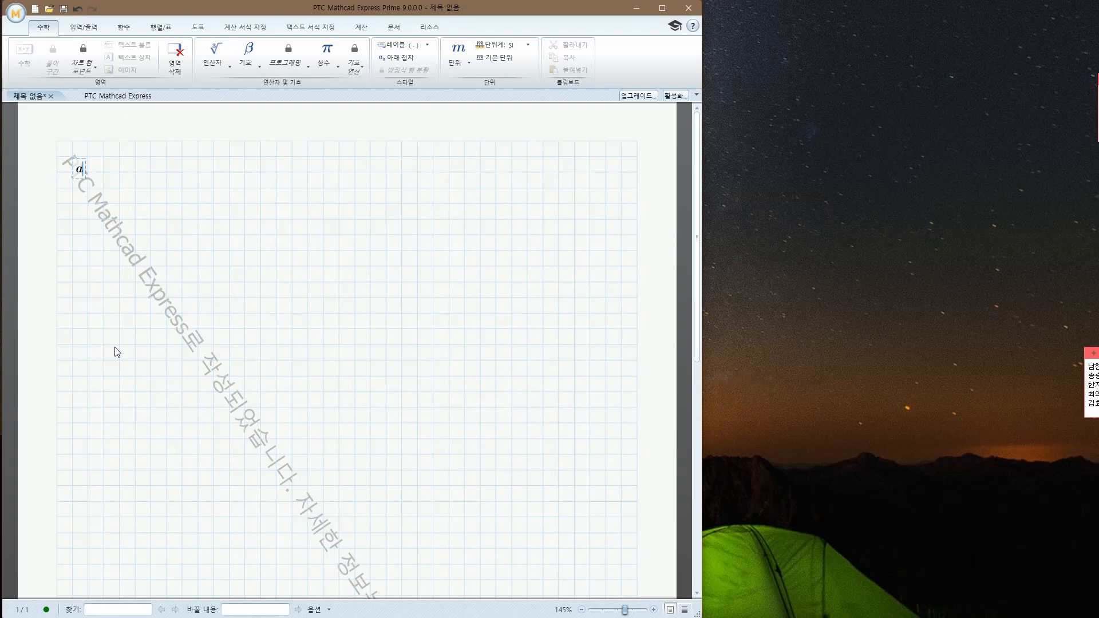
type(":=")
type("1")
key("Right")
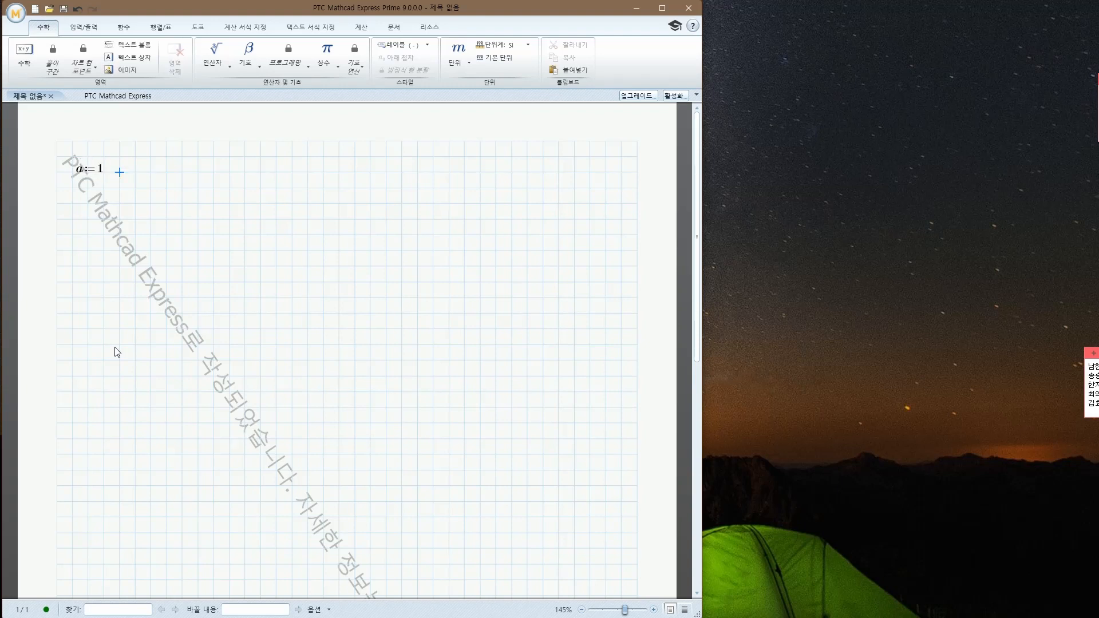
type("b:2")
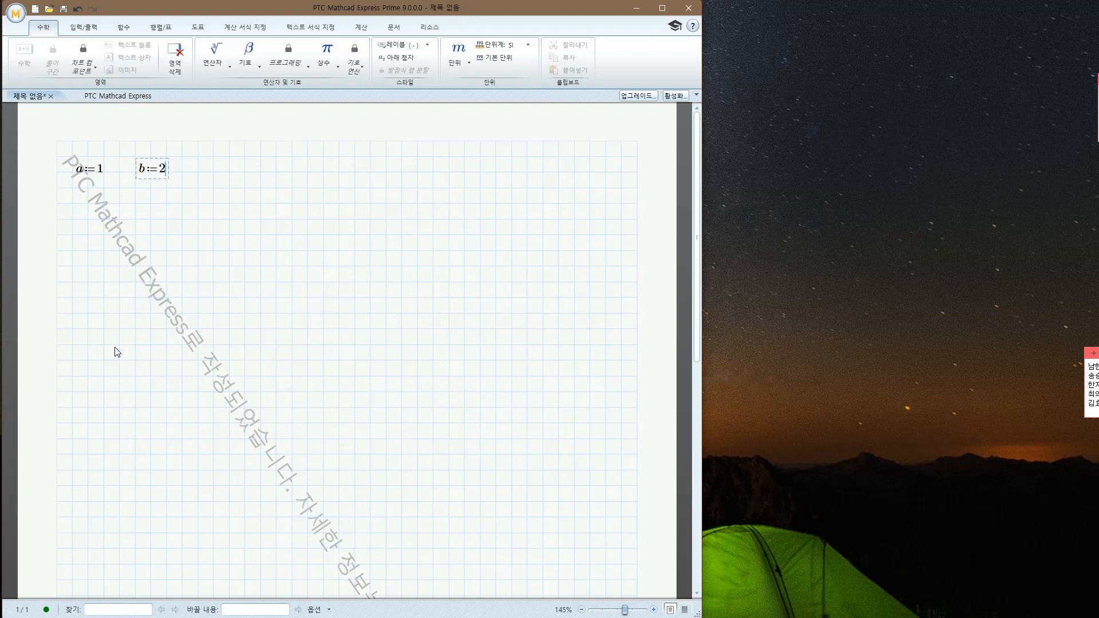
key("Right")
key("Right")
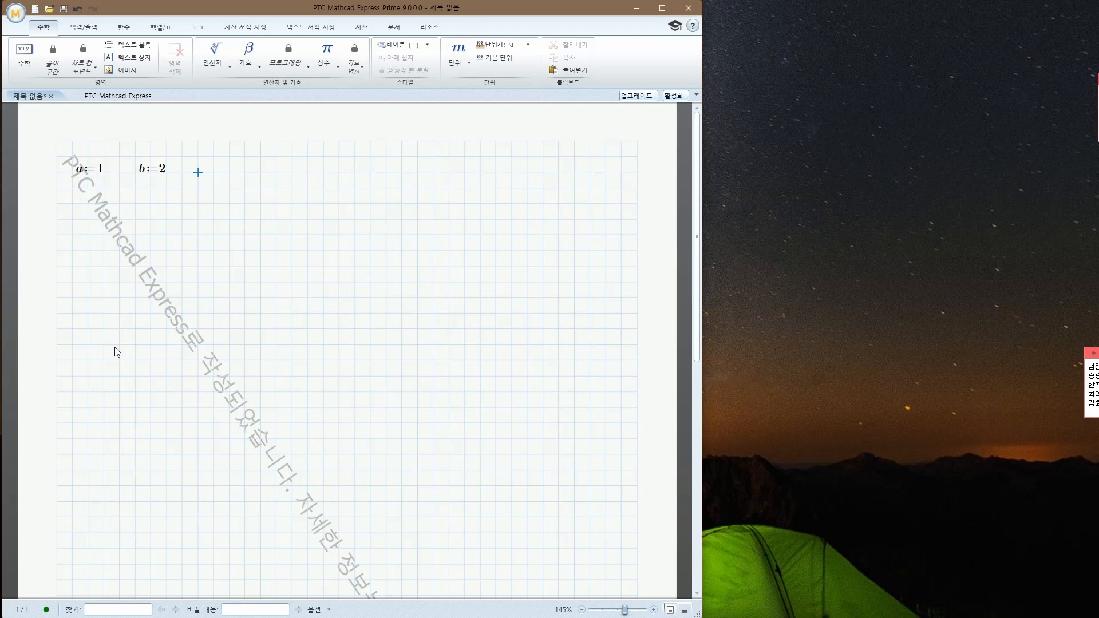
- Define c as a+b beside the other two definitions and evaluate it in the same math region
type("c:=a")
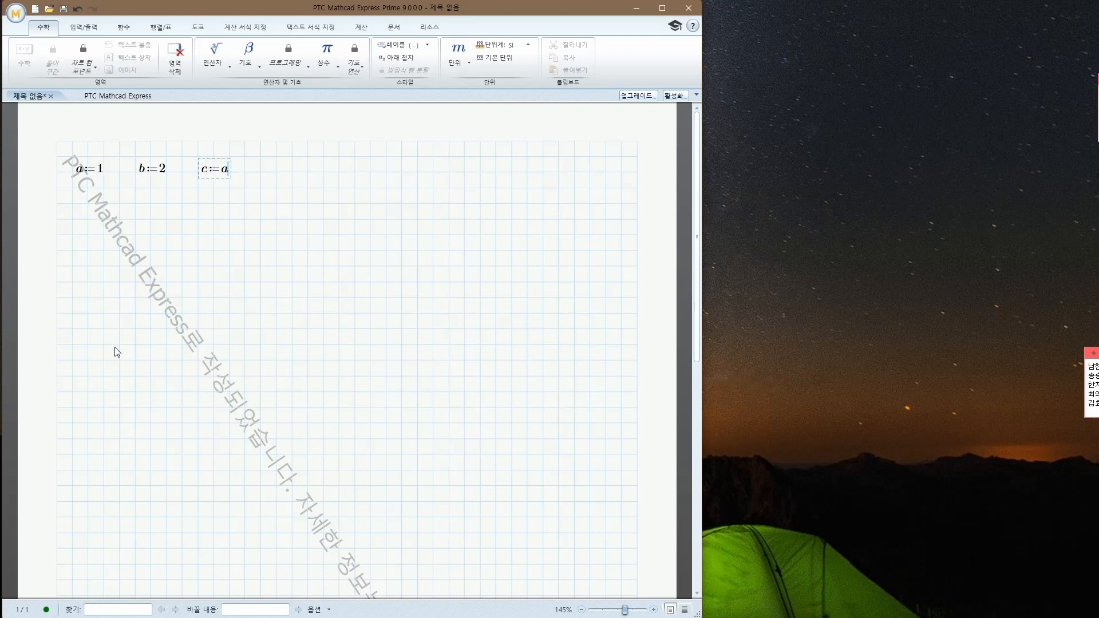
type("+b=3")
key("Right")
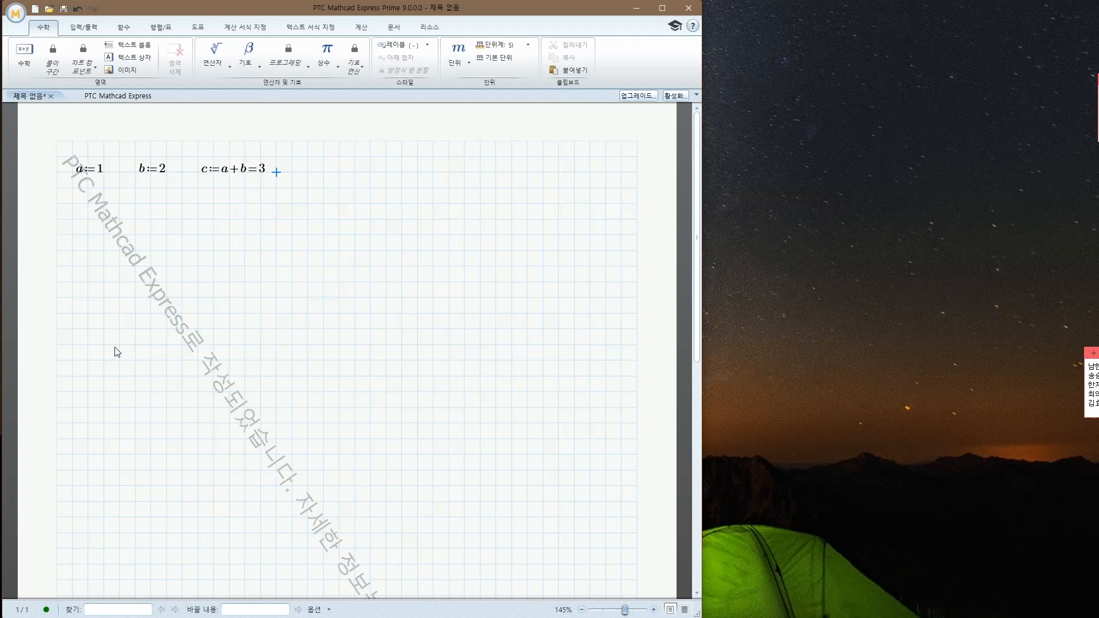
- Insert a text box two grid rows below the definition of a and widen it to almost the full grid width
key("Down")
key("Down")
key("Left")
key("Left")
key("Left")
key("Left")
key("Left")
key("Left")
key("Left")
key("Left")
key("Left")
key("Left")
key("Left")
key("Left")
key("Left")
key("ctrl+t")
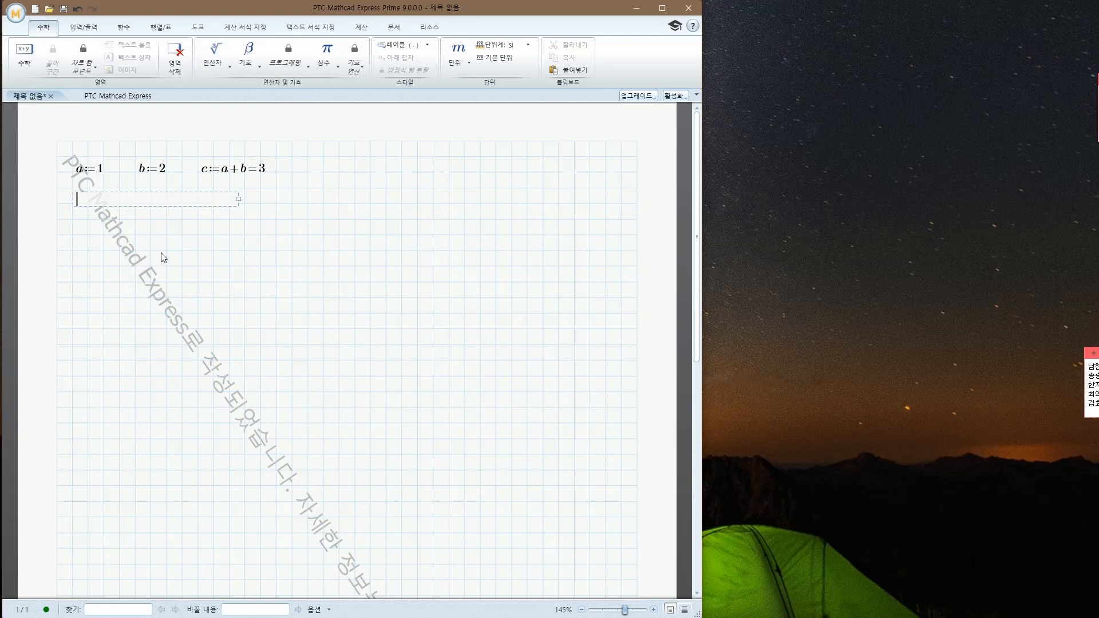
left_click_drag(240, 197, 618, 213)
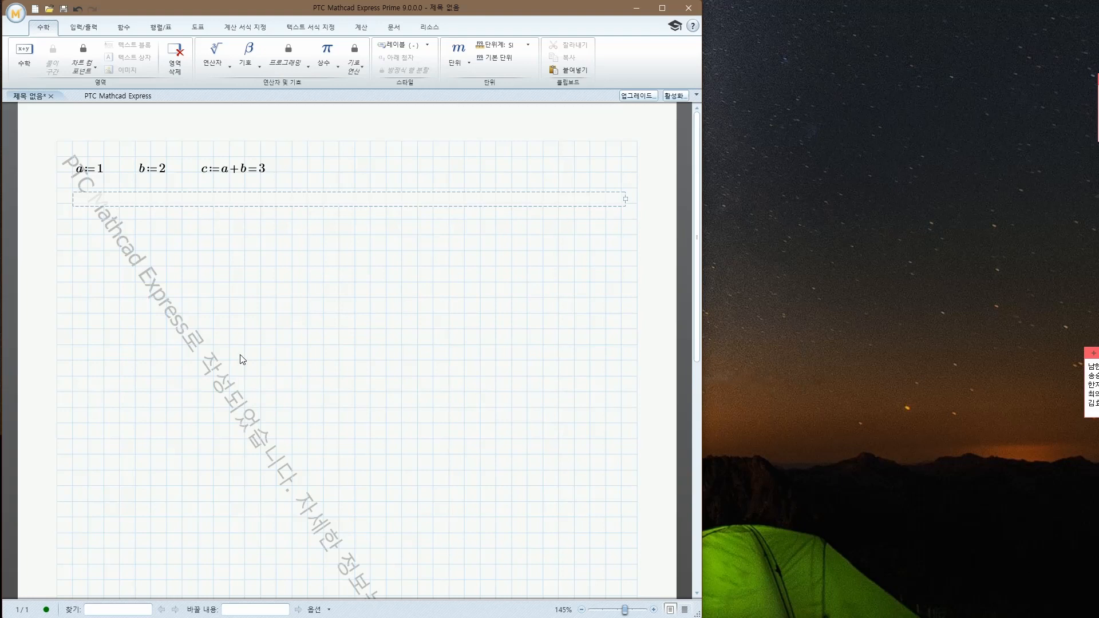
- Write "이것은 mathcad 시작입니다." in the text box and start a new line below it
type("이것은 ")
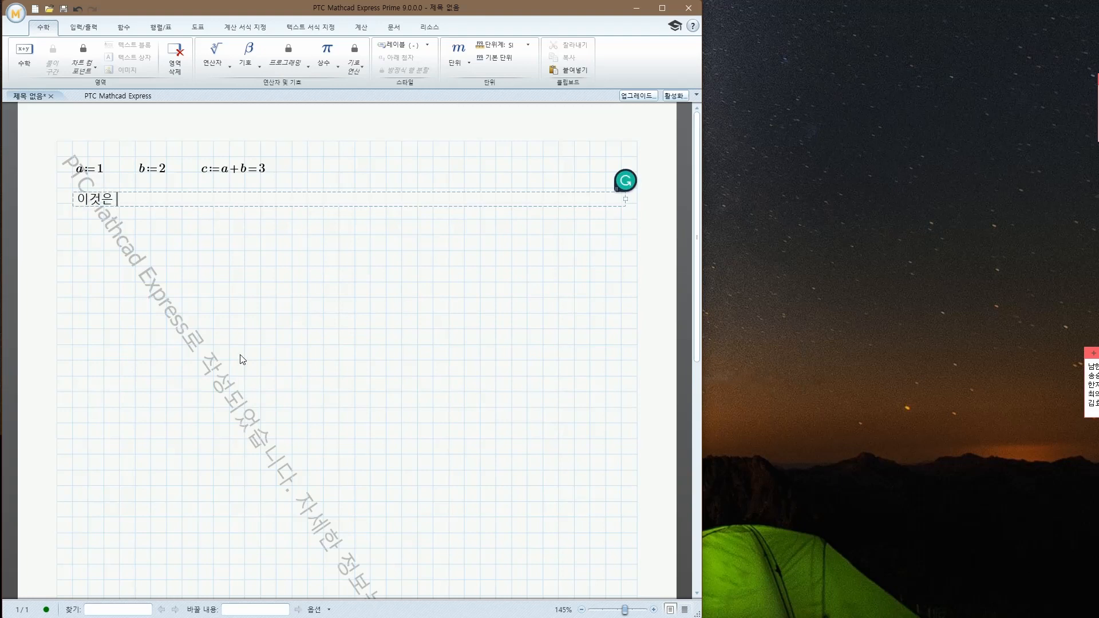
type("mathcad 시작이")
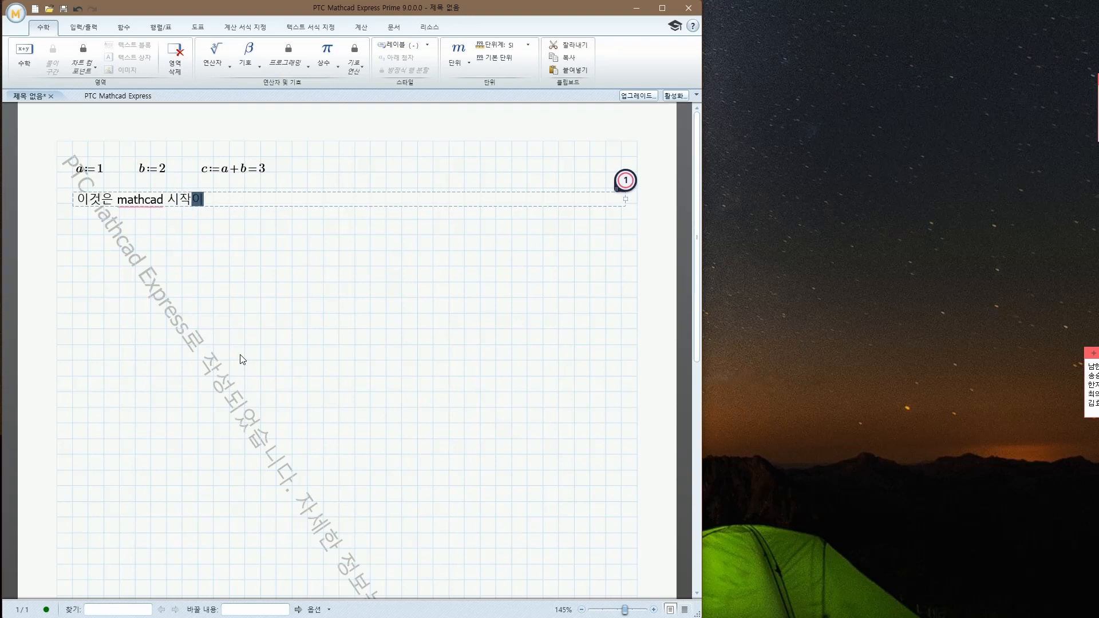
type("ㅂ니다.")
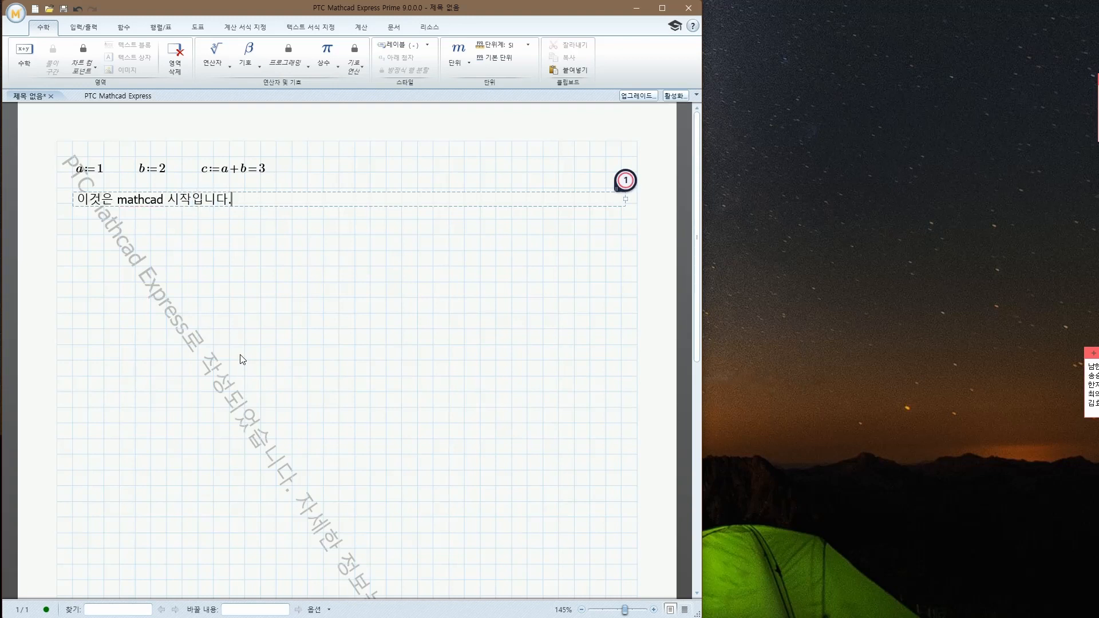
key("Return")
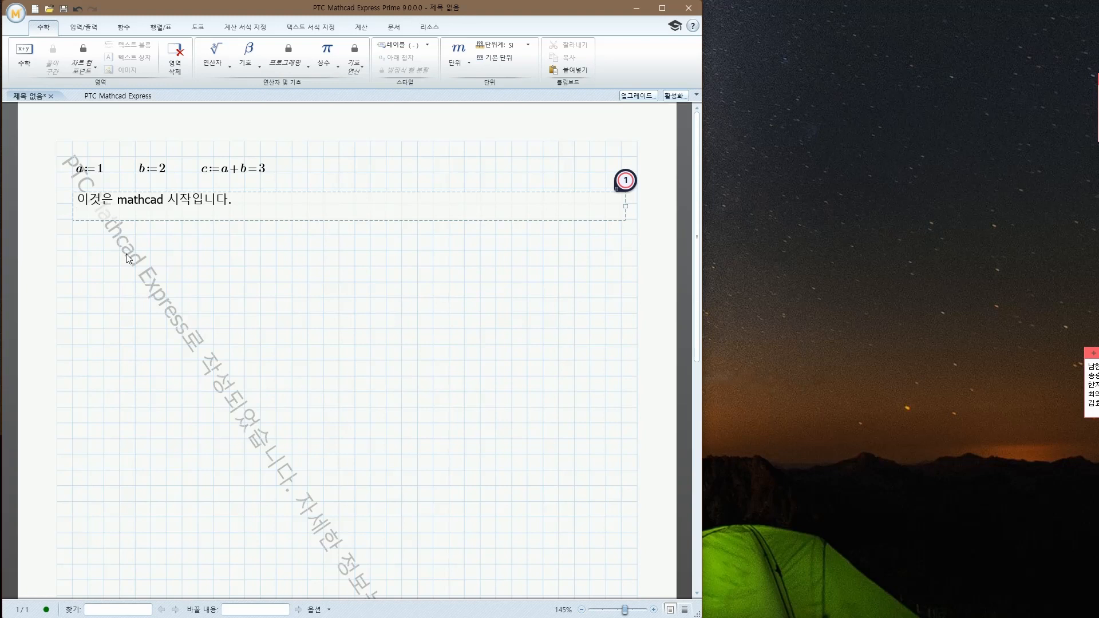
- Add another line below the sentence in the text box
key("Return")
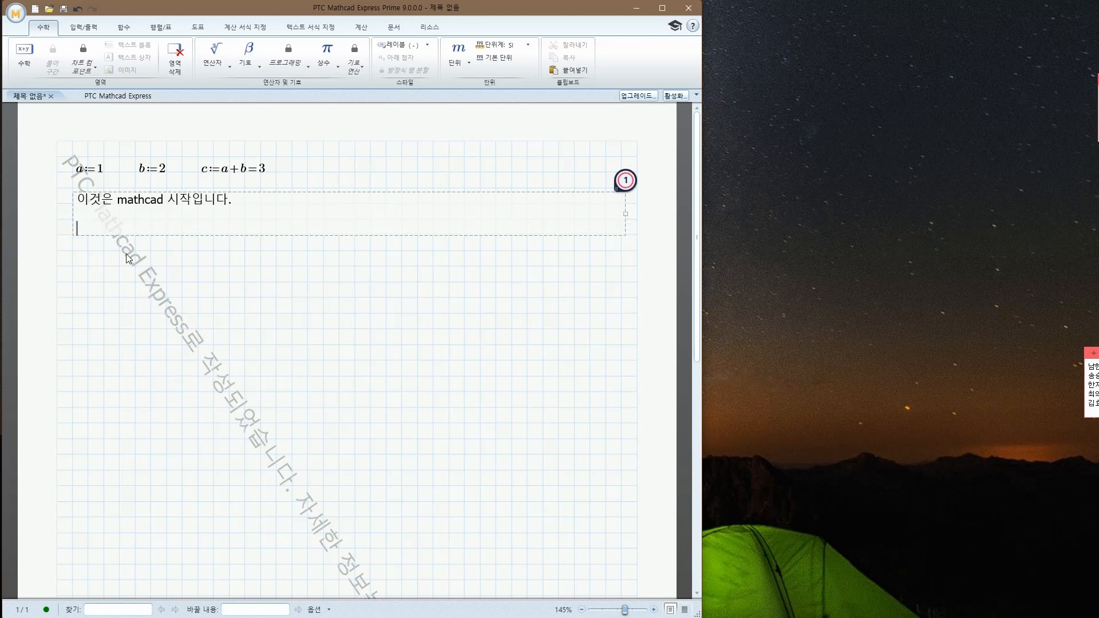
type("a:1")
key("BackSpace")
key("BackSpace")
key("BackSpace")
- Define a as 2 in an inline math region on the new text line and follow it with the text "이고,"
key("ctrl+m")
type("a:=")
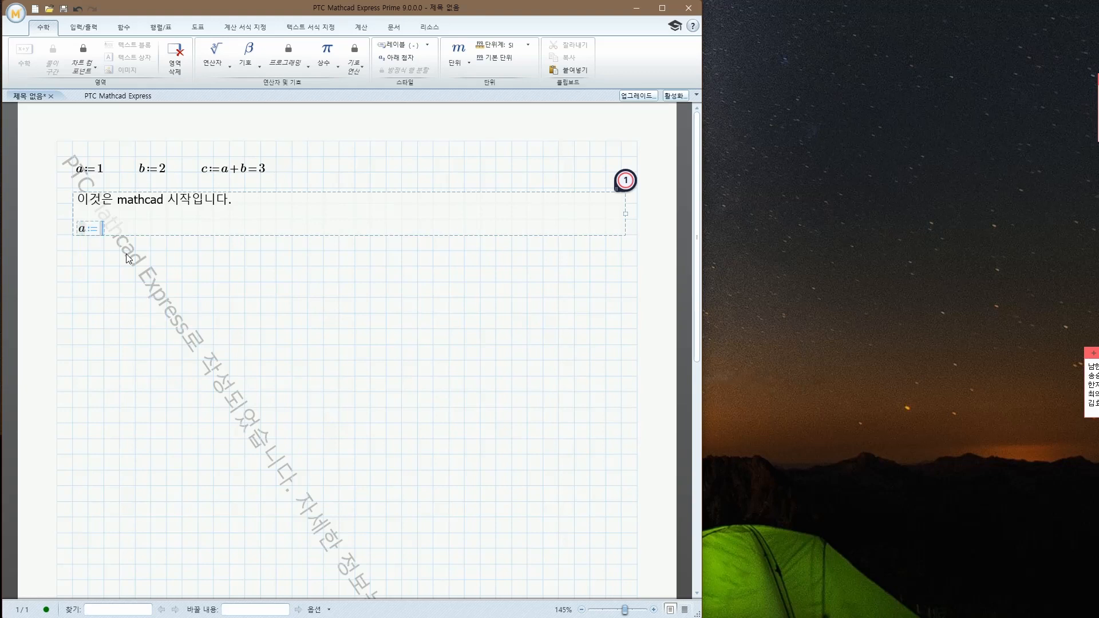
type("2")
key("Right")
type("이고")
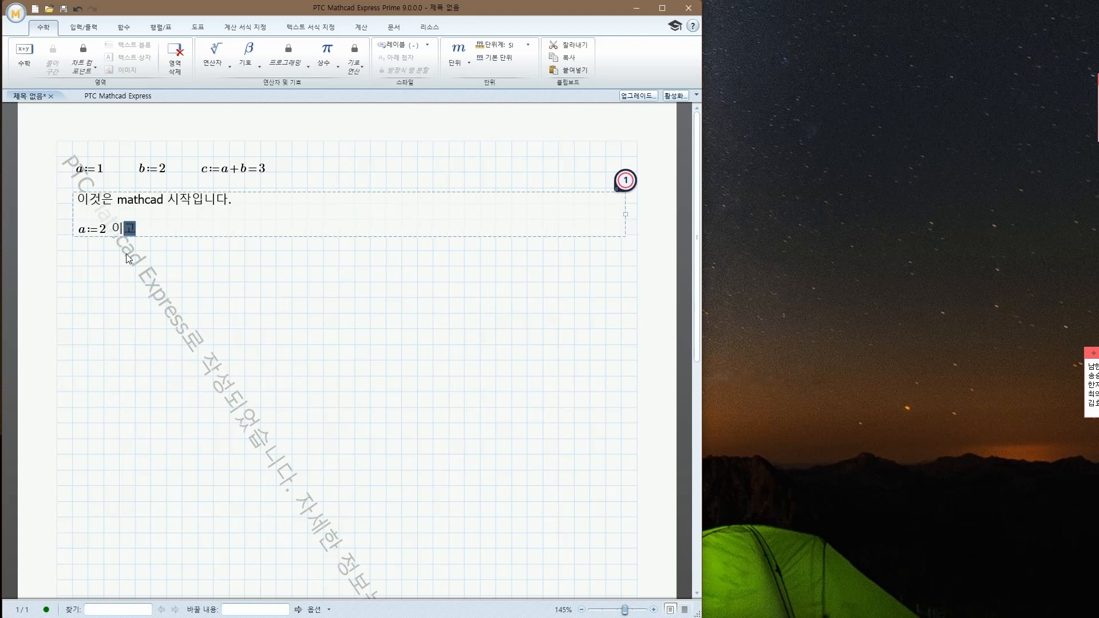
type(",")
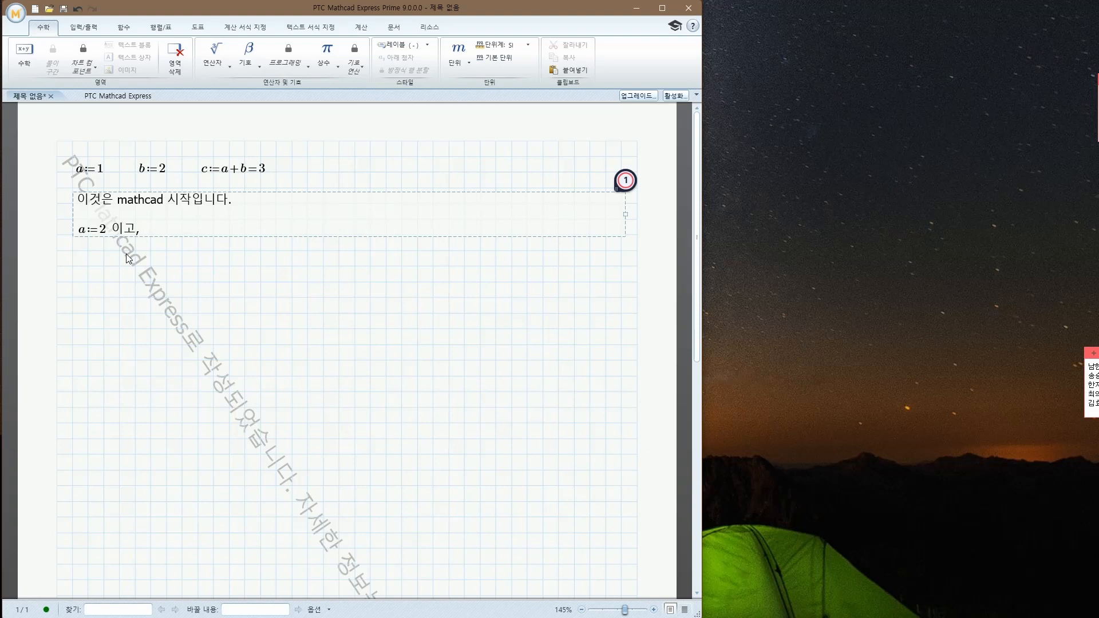
- Define b as 4 in a second inline math region and continue the sentence with "라면, 두 수의 곱"
key("ctrl+m")
type("b:=4")
type("라")
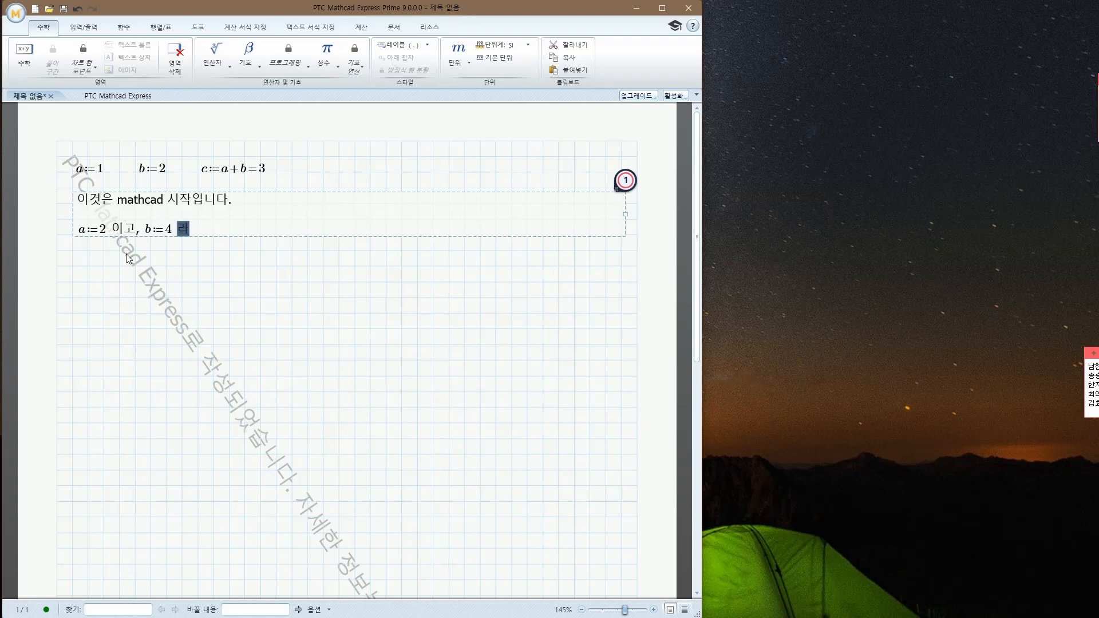
type("면, 두 수")
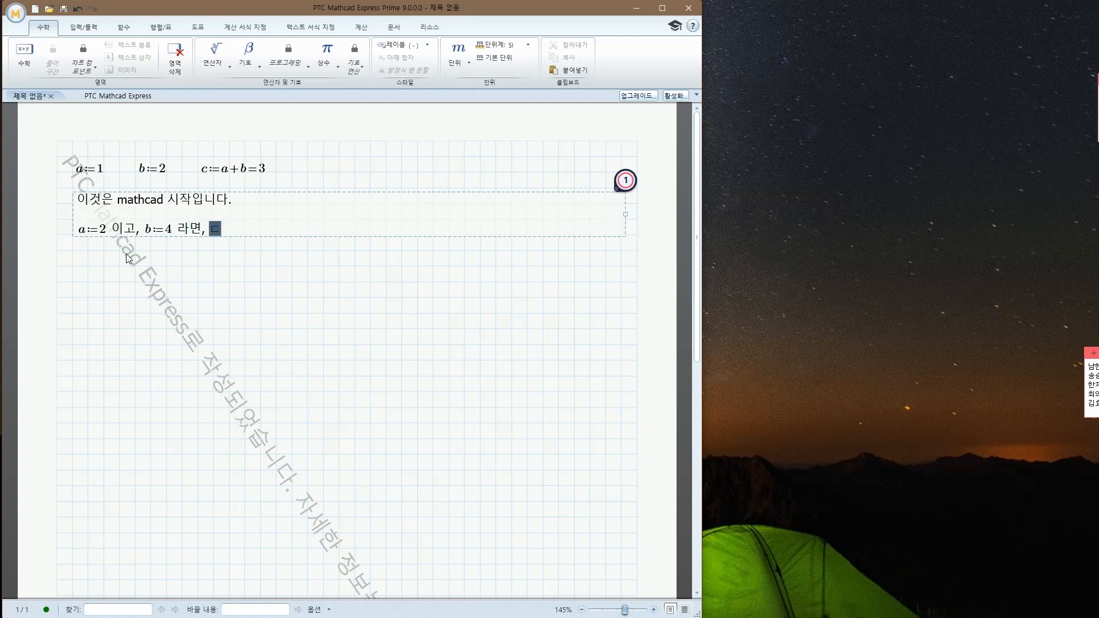
type("의 곱")
- Define c as a*b inline, evaluate it in the same region, and end the sentence with "이 된다.", leaving the text box
key("ctrl+m")
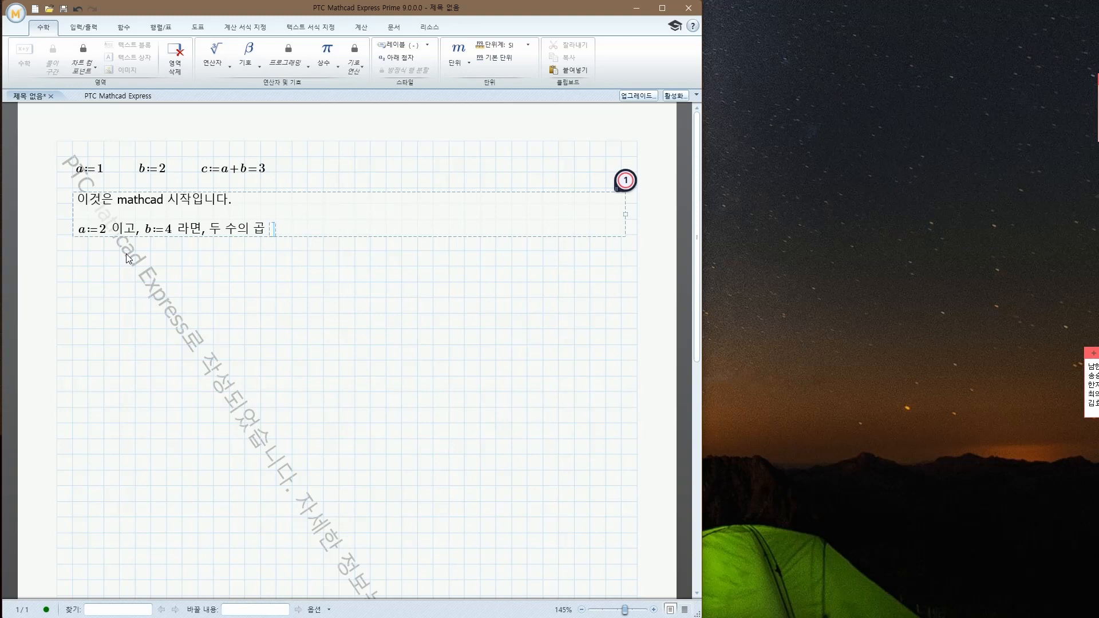
type("c")
type(":")
type("a*")
type("b")
type("=8")
key("Right")
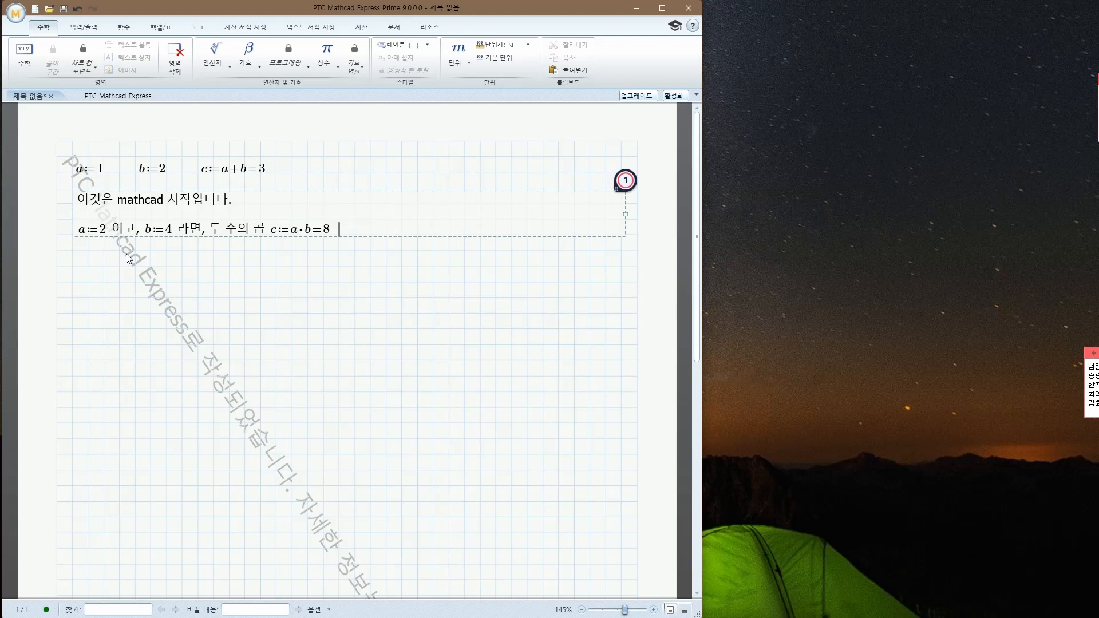
type("이 된다.")
left_click(73, 268)
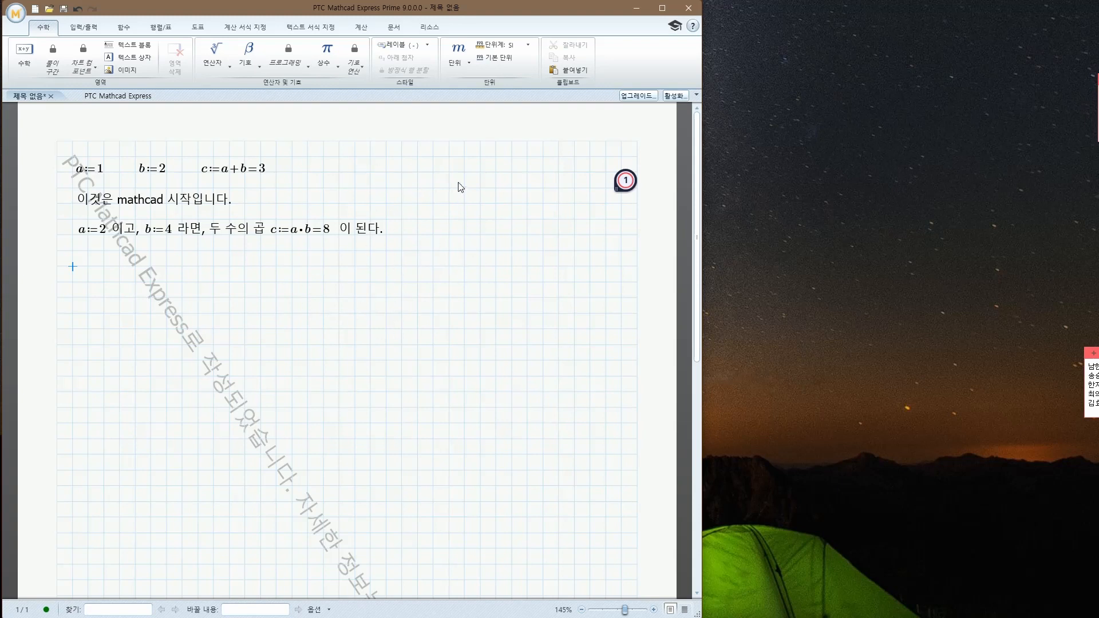
- Hide the worksheet gridlines and show them again
left_click(395, 27)
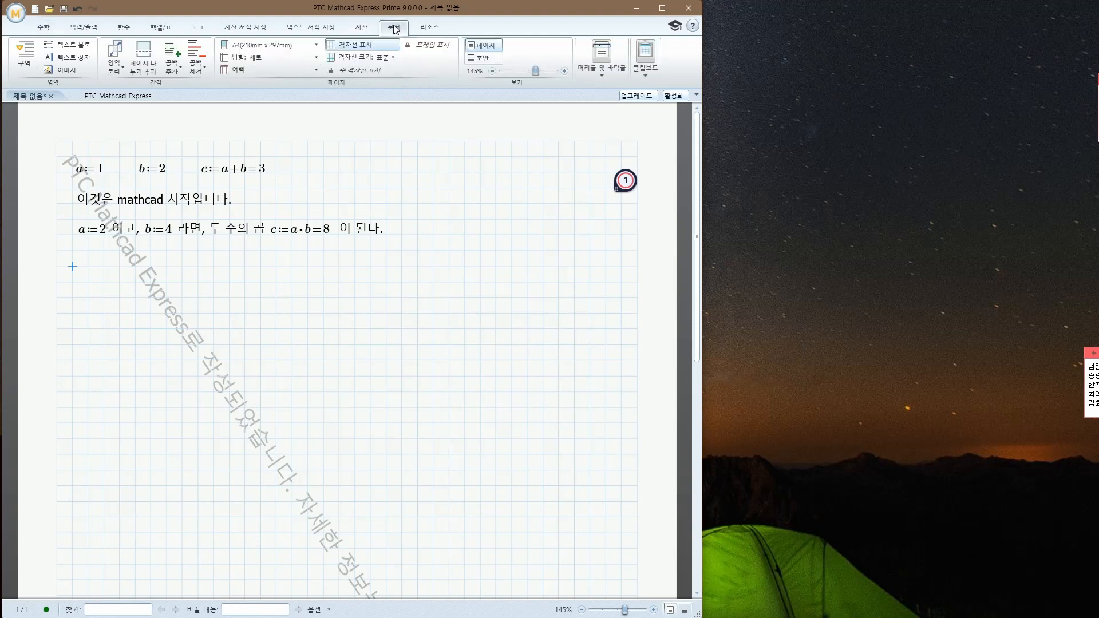
left_click(357, 44)
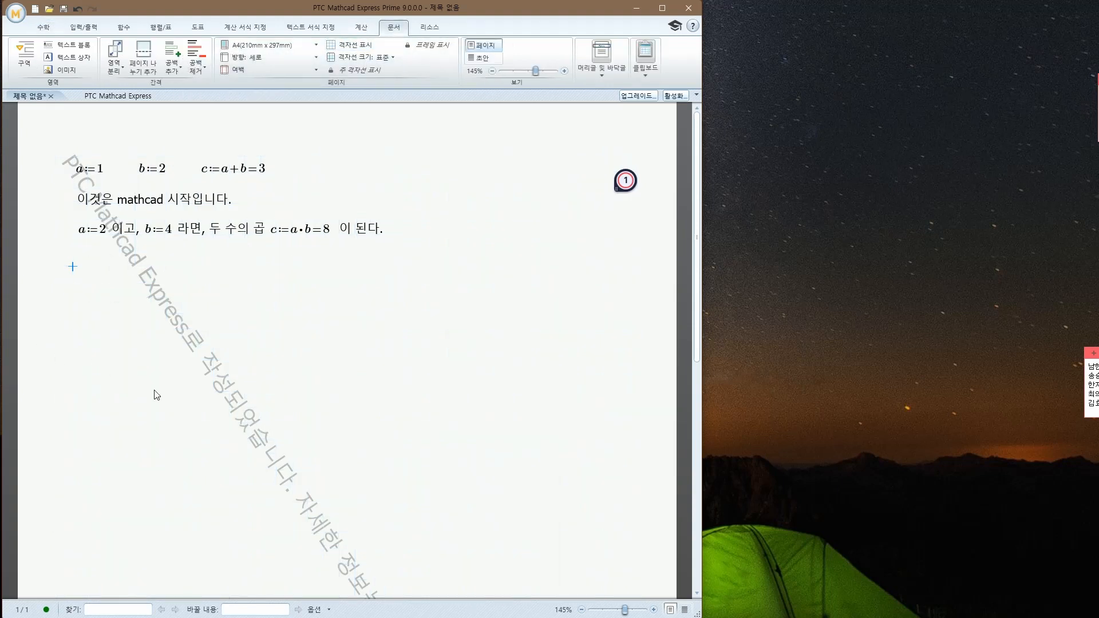
left_click(362, 47)
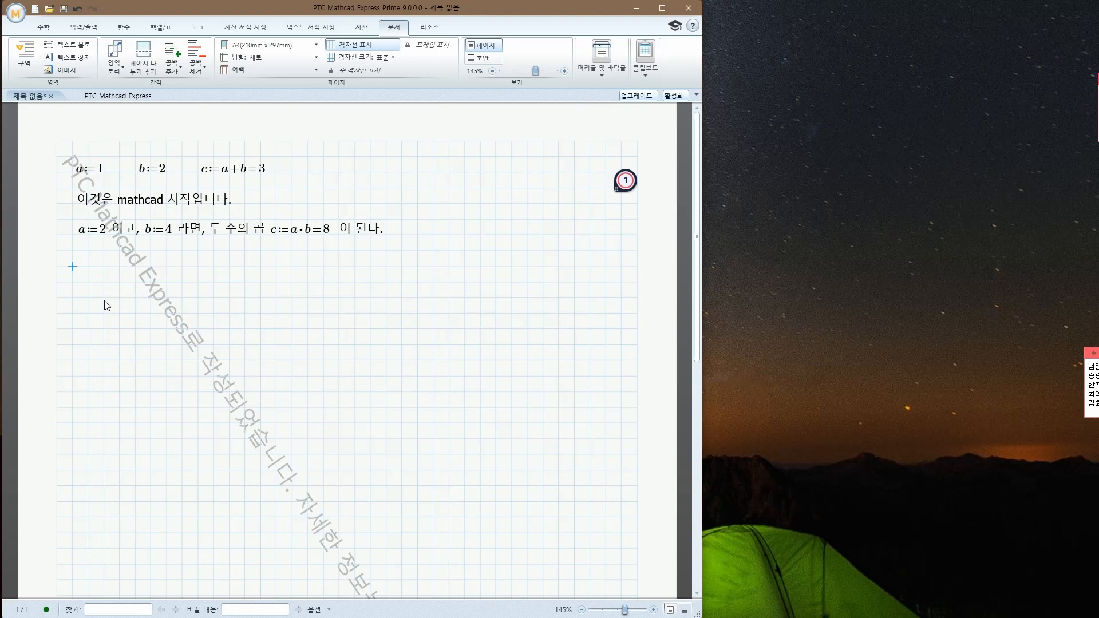
- Insert a second text box below the first, widen it to almost the full grid width, and write "가로 길이" followed by an inline math region
key("ctrl+t")
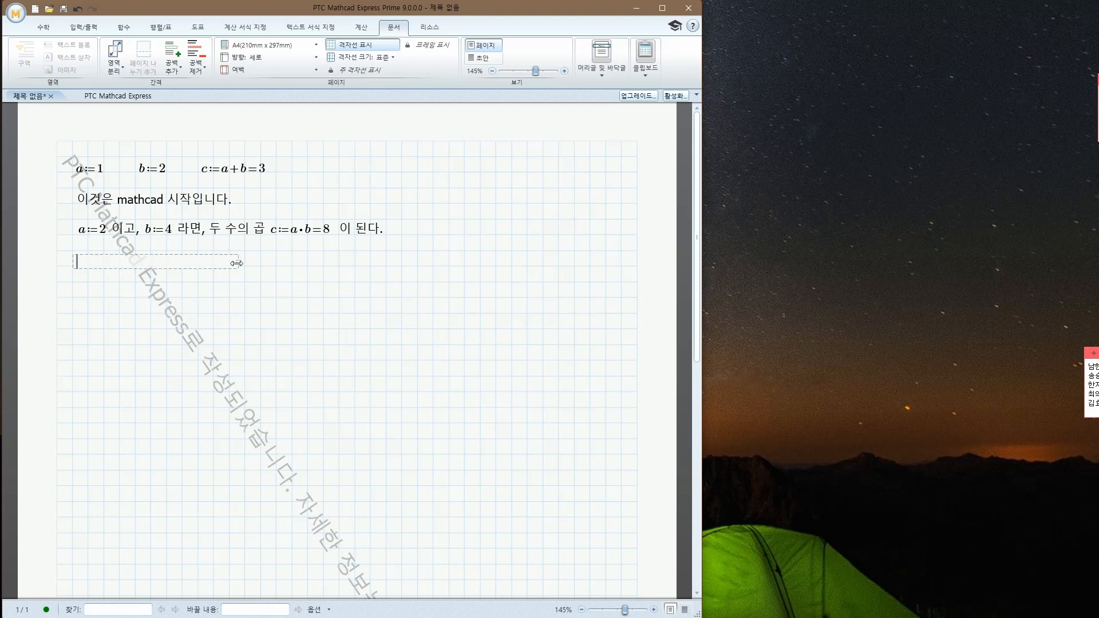
left_click_drag(239, 262, 612, 269)
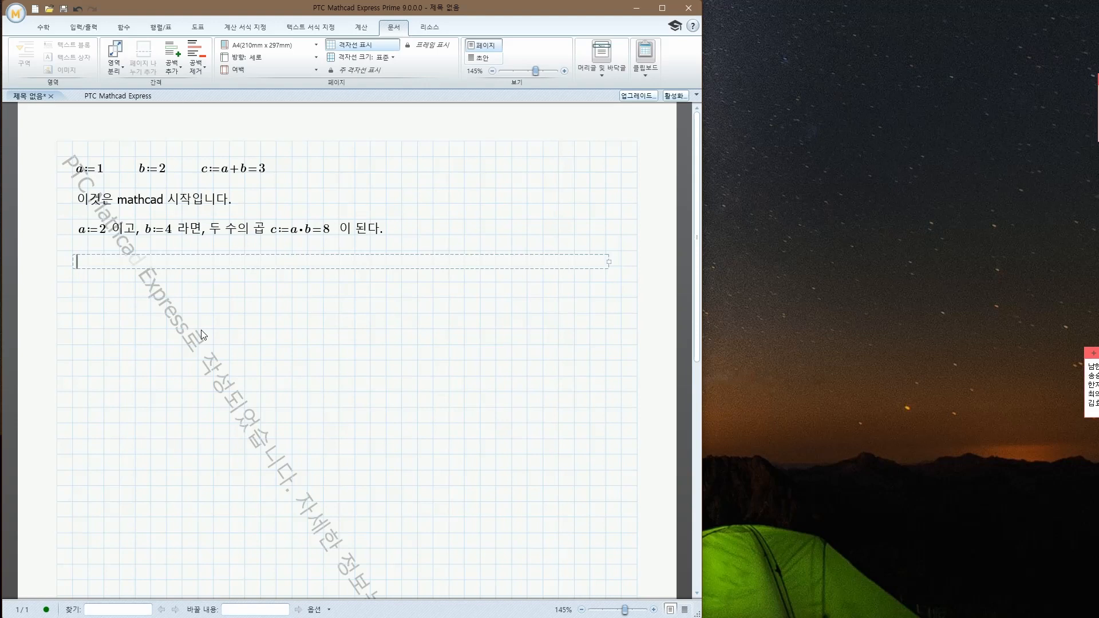
type("갈로")
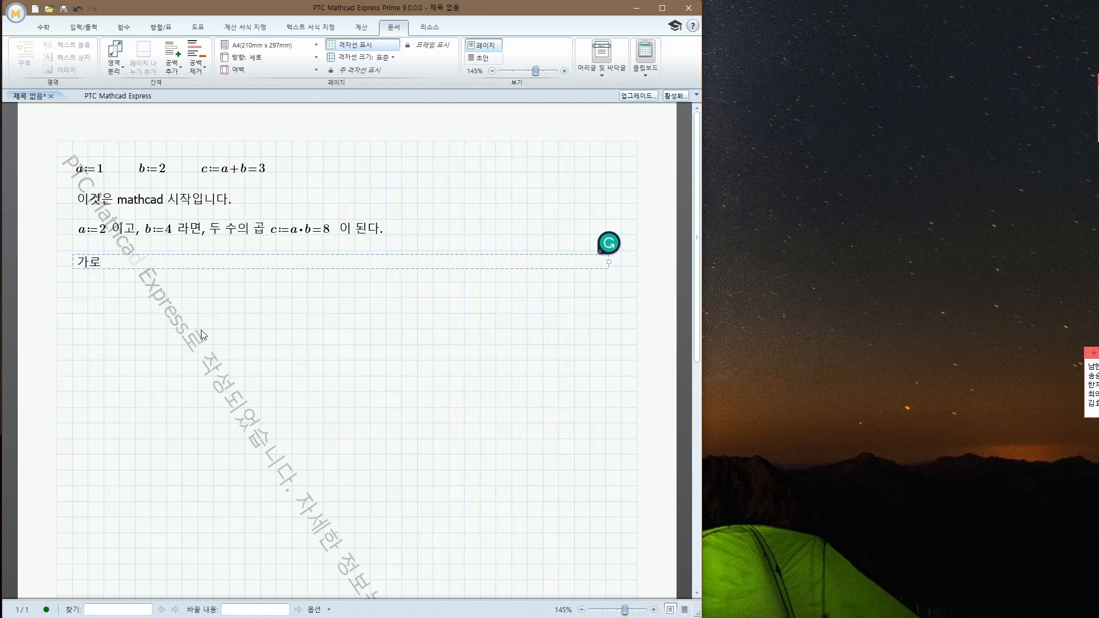
type(" 길이")
key("ctrl+shift+m")
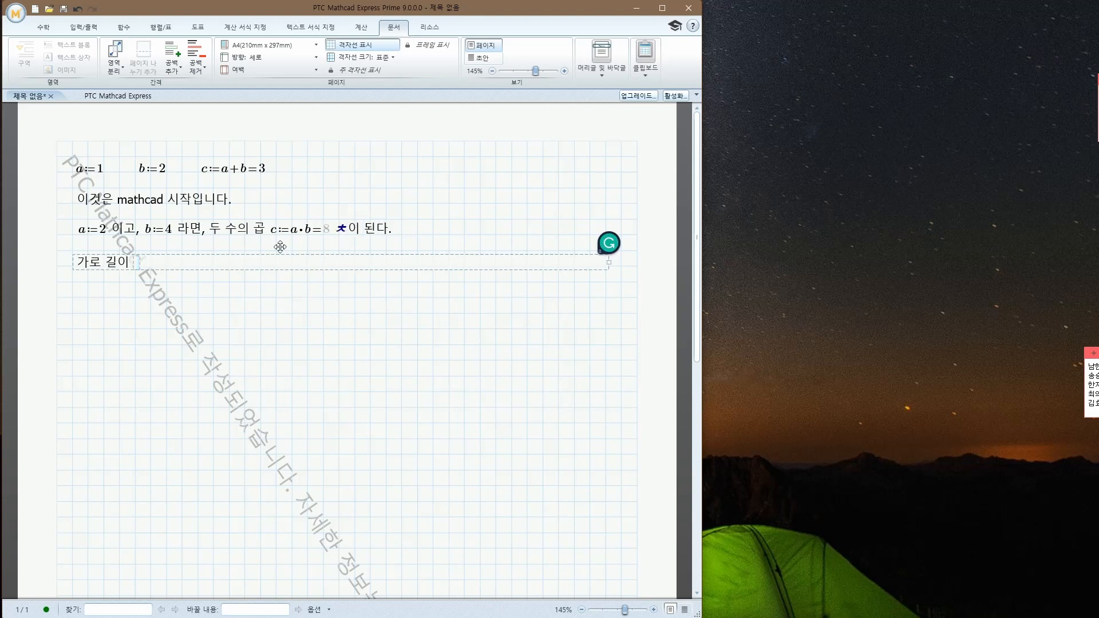
- Delete the stray unit character after the evaluation of c and return to the empty math region after "가로 길이"
left_click(341, 235)
key("BackSpace")
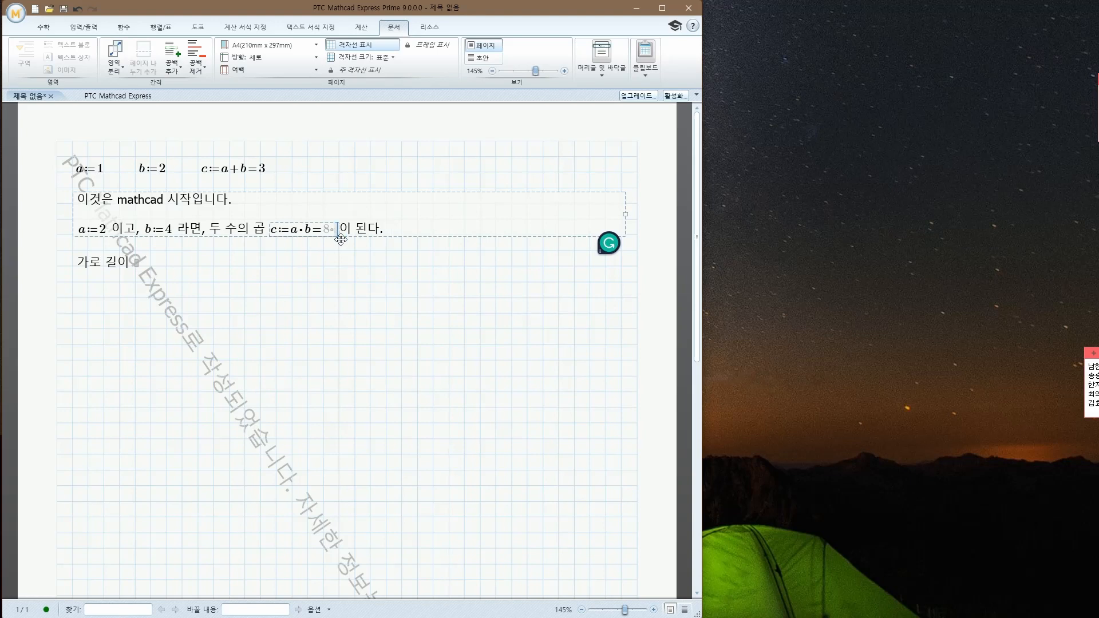
left_click(138, 266)
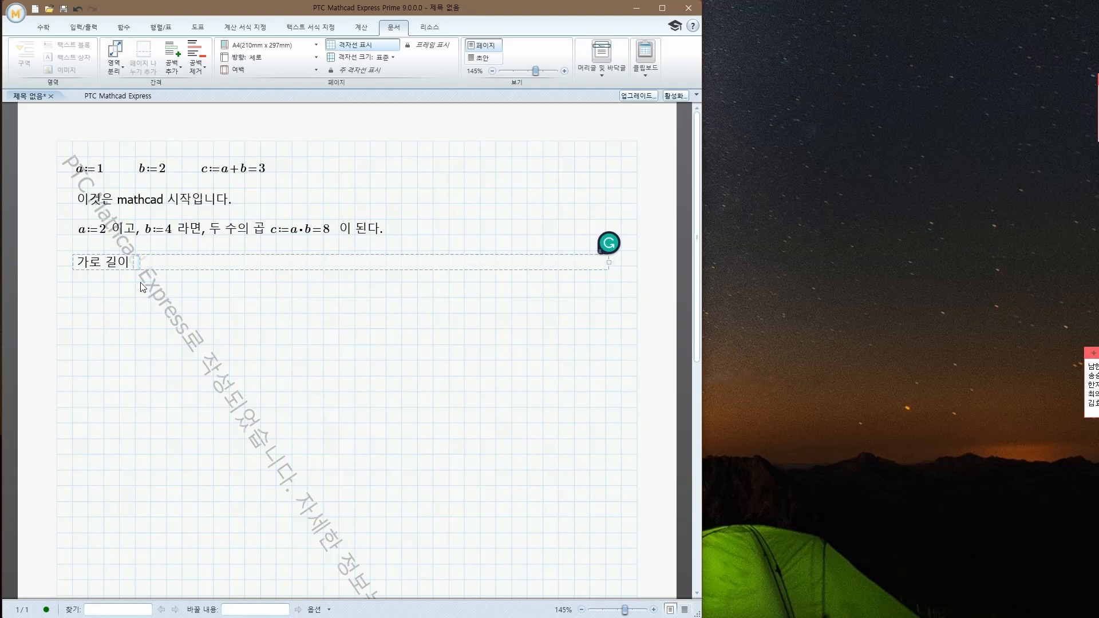
- Define x as 10 cm in the inline math region and continue the sentence with ", 세로길이"
type("x:=10")
type("cm")
key("Right")
type(", 세로기리")
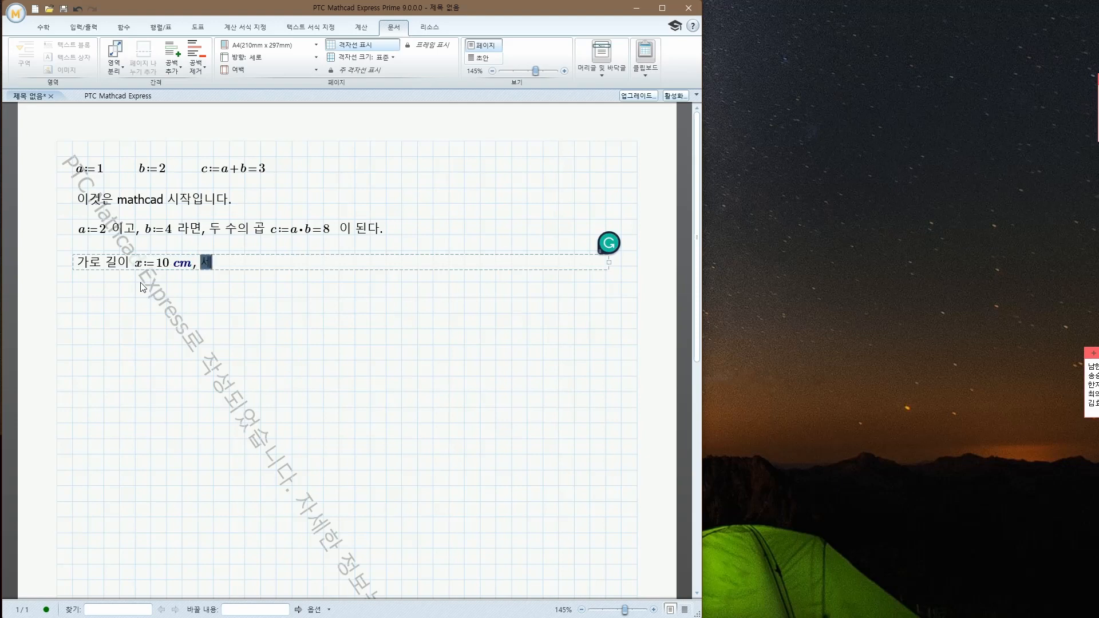
key("BackSpace")
key("BackSpace")
type("길이")
- Define y as 0.2 m in another inline math region and continue the sentence with "일 때, 면적"
key("ctrl+shift+m")
type("y=")
key("BackSpace")
type(":=")
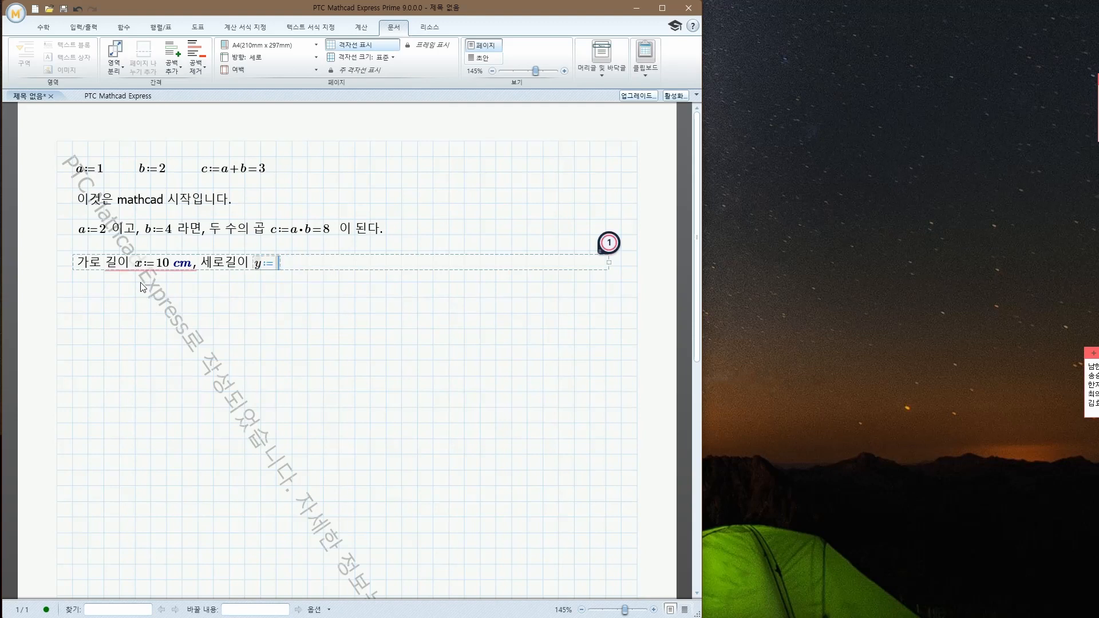
type("0.2 m")
key("Right")
type("일 때,")
type(" 면저")
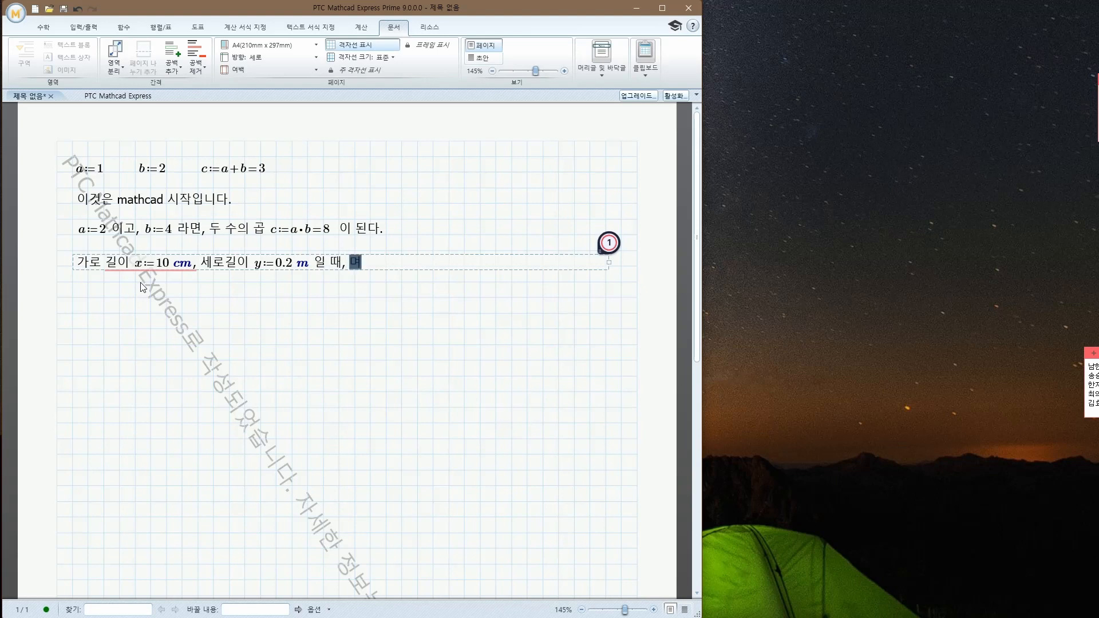
type("ㄱ")
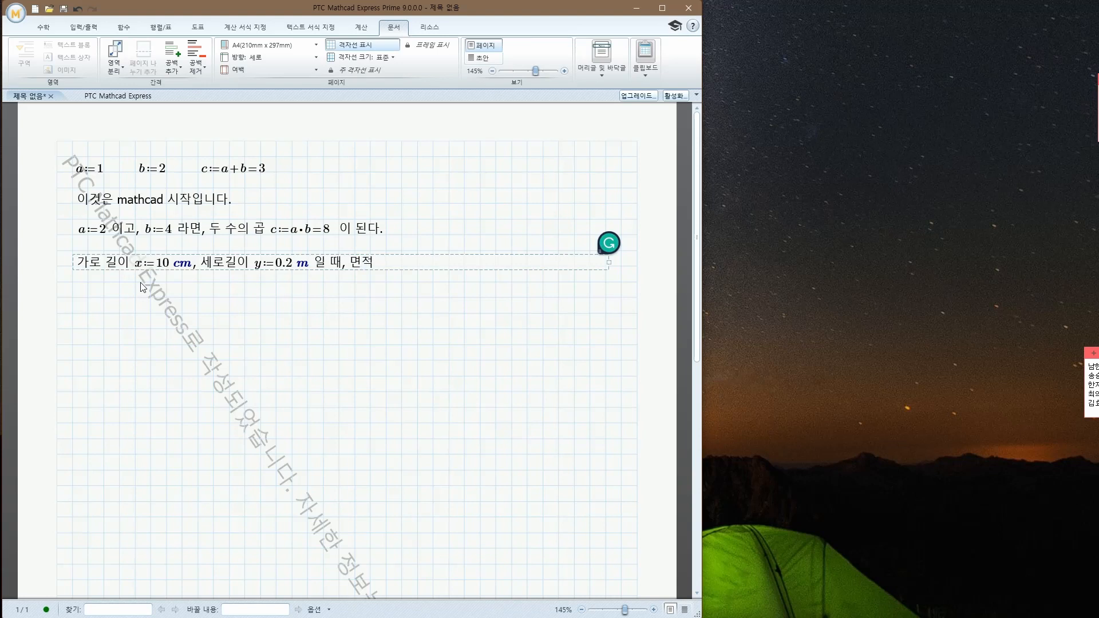
- Define the area S as x*y in an inline math region at the end of the sentence and evaluate it
key("ctrl+shift+m")
type("S")
type(":")
type("x")
type("*")
type("y")
type("=0.02 m²")
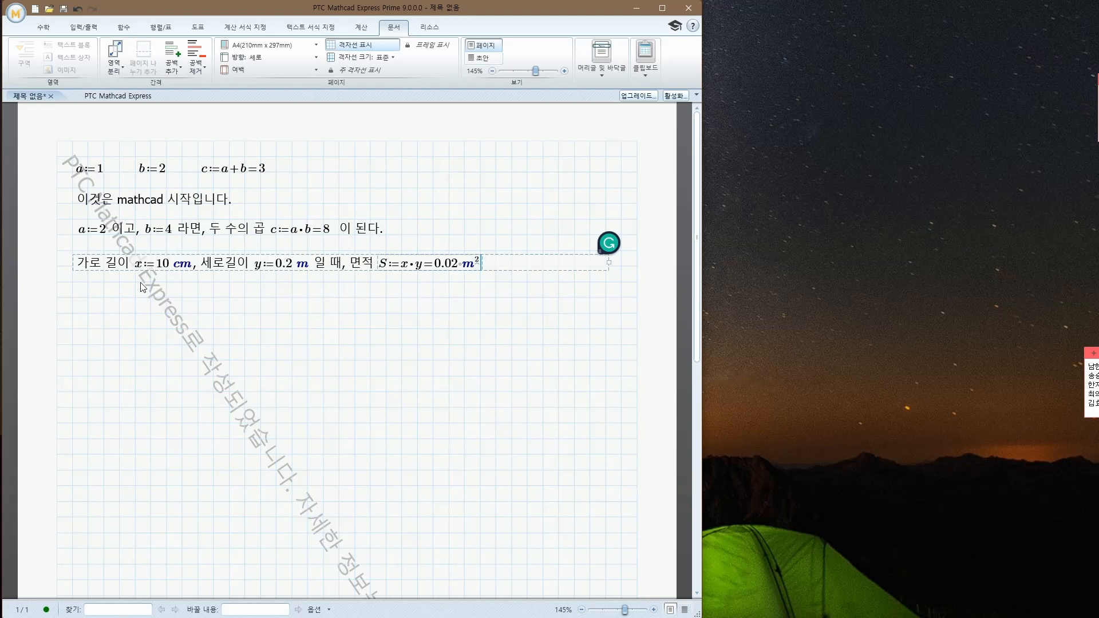
- Change the unit of the evaluated area S to cm² and narrow the text box to fit just past the formula
left_click(465, 266)
type("c")
left_click(502, 264)
left_click_drag(608, 262, 496, 264)
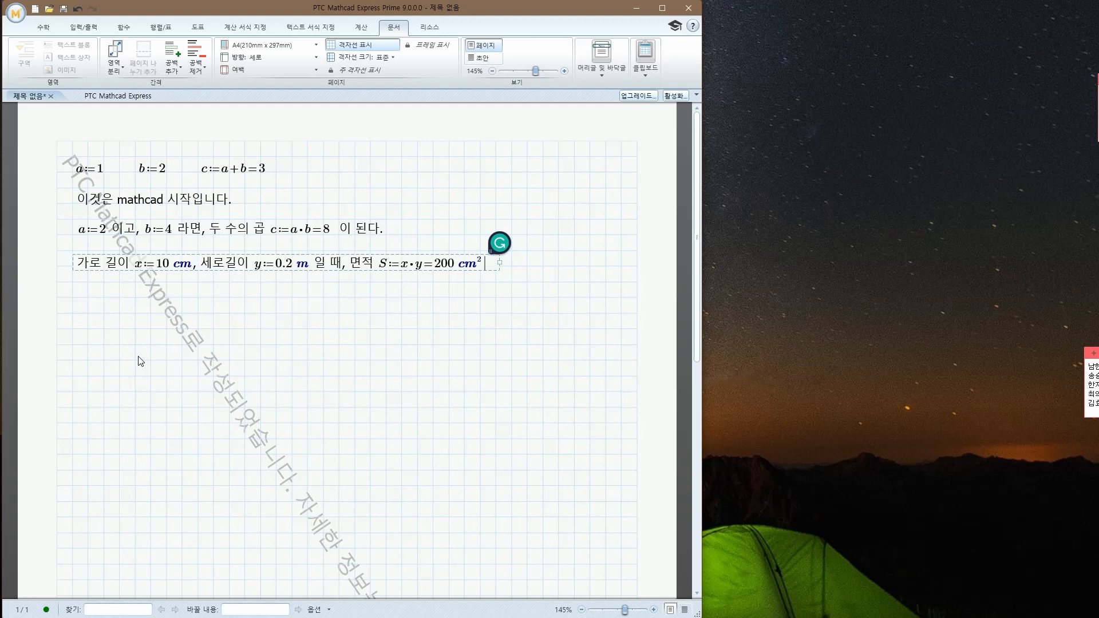
left_click(73, 298)
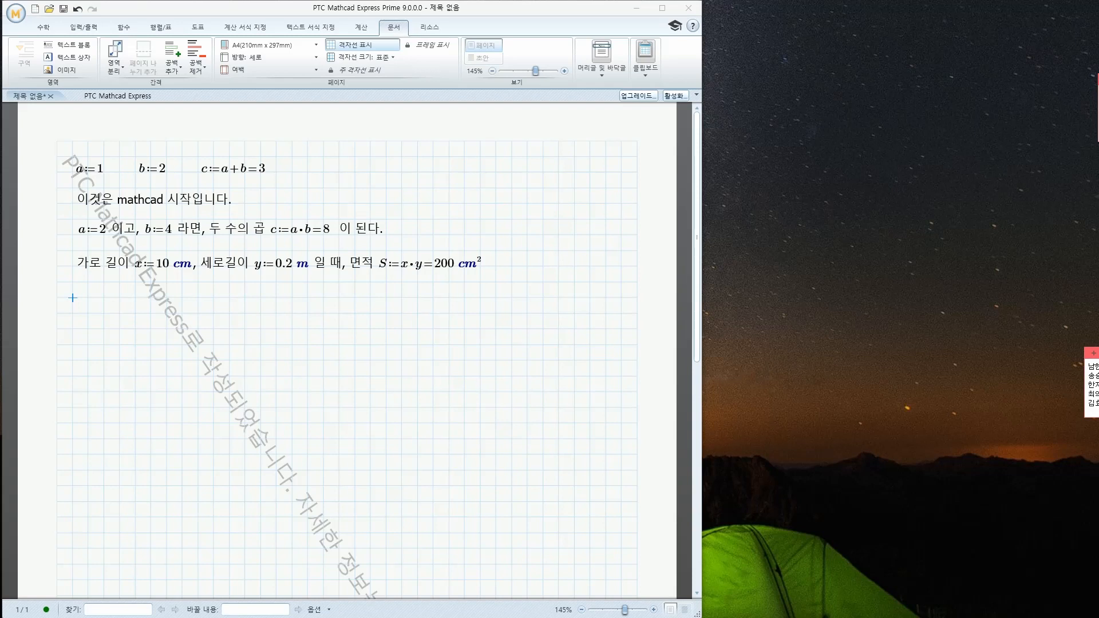
mouse_move(1098, 158)
left_mouse_down()
mouse_move(1016, 167)
mouse_move(502, 361)
mouse_move(424, 307)
mouse_move(419, 316)
left_mouse_up()
left_click(484, 359)
left_click(282, 365)
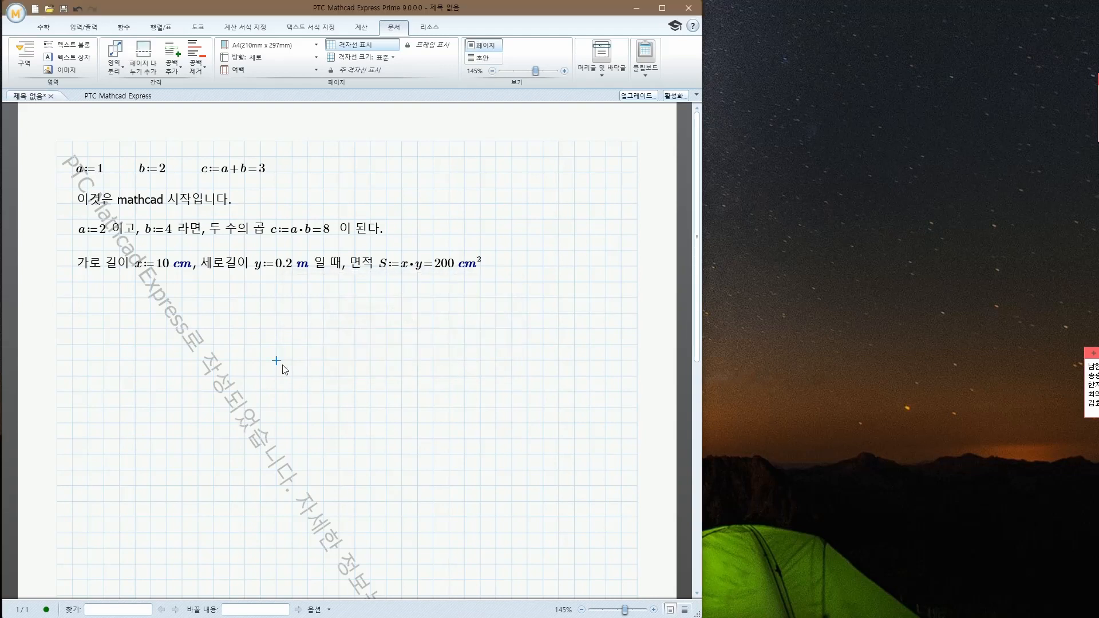
type("femm_begin")
left_click(402, 376)
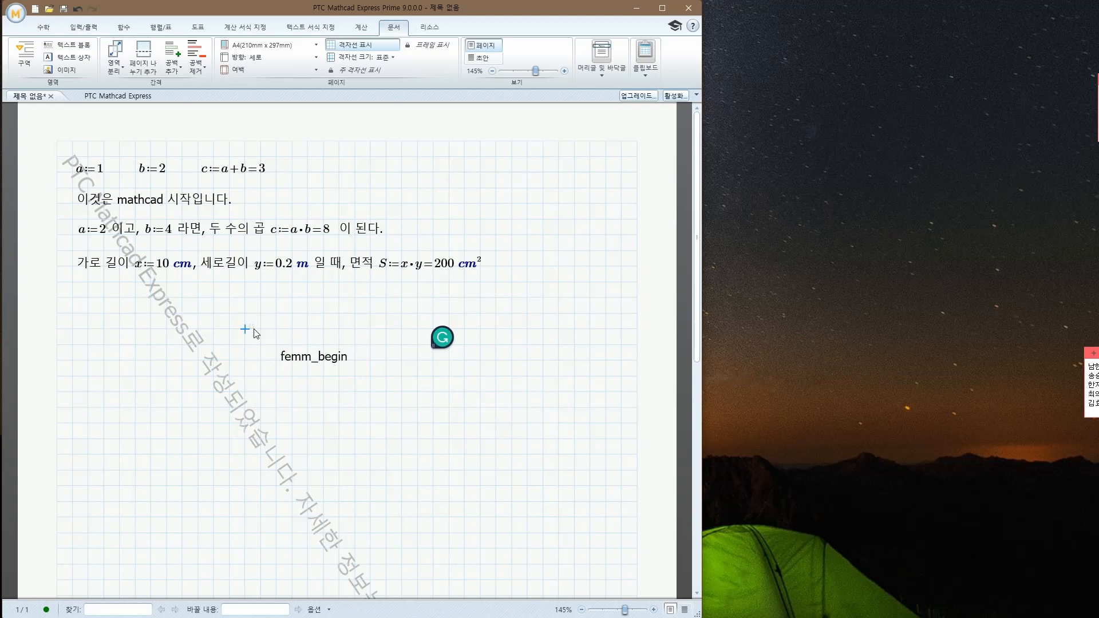
left_click_drag(252, 331, 425, 388)
key("Delete")
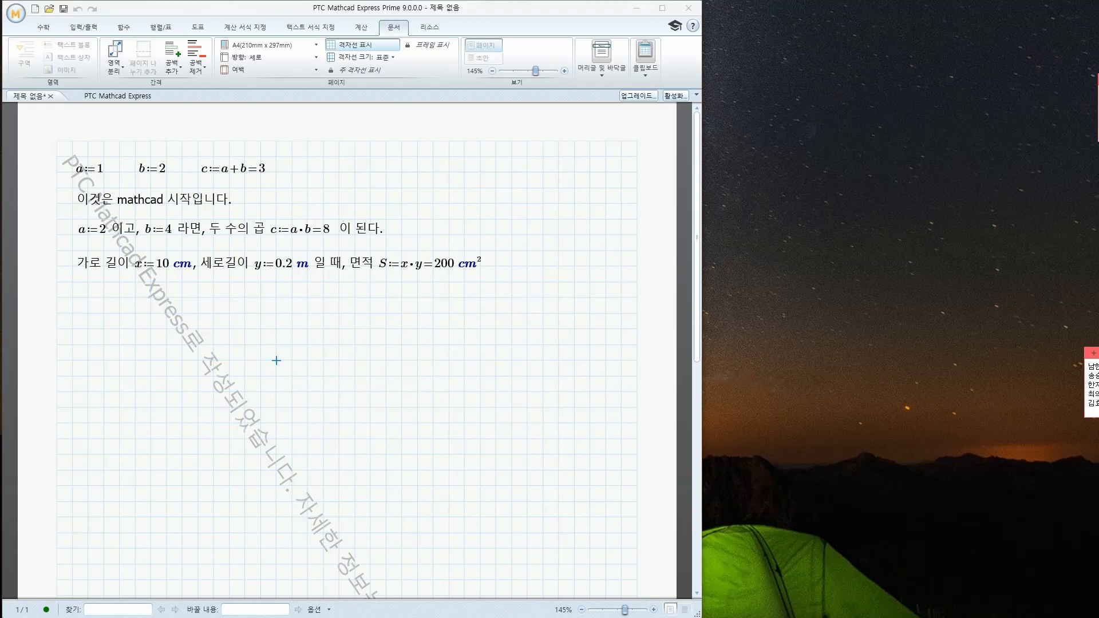
- Bring the picture viewer showing 그림 10_1.jpg into view and capture the circuit diagram with its caption
left_click_drag(1098, 140, 906, 120)
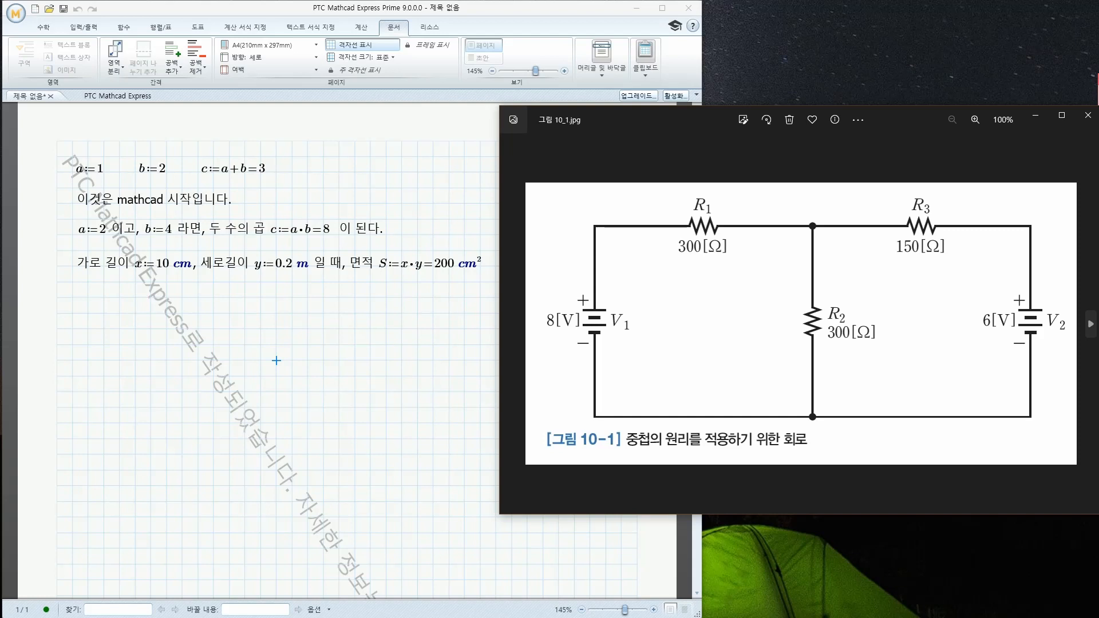
key("ctrl+Print")
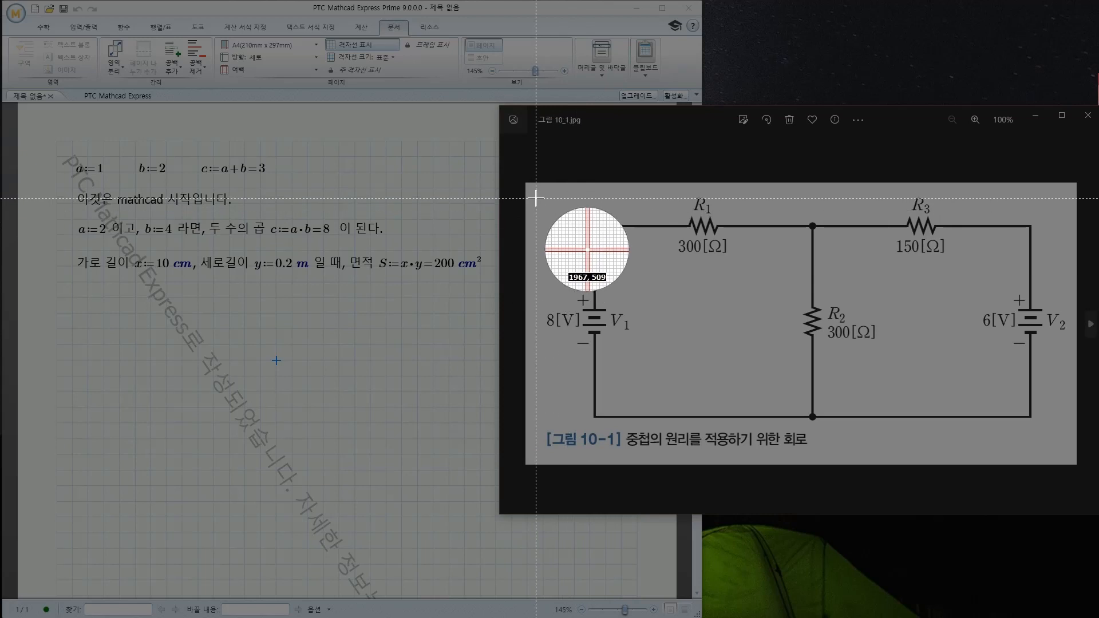
left_click_drag(535, 191, 1071, 447)
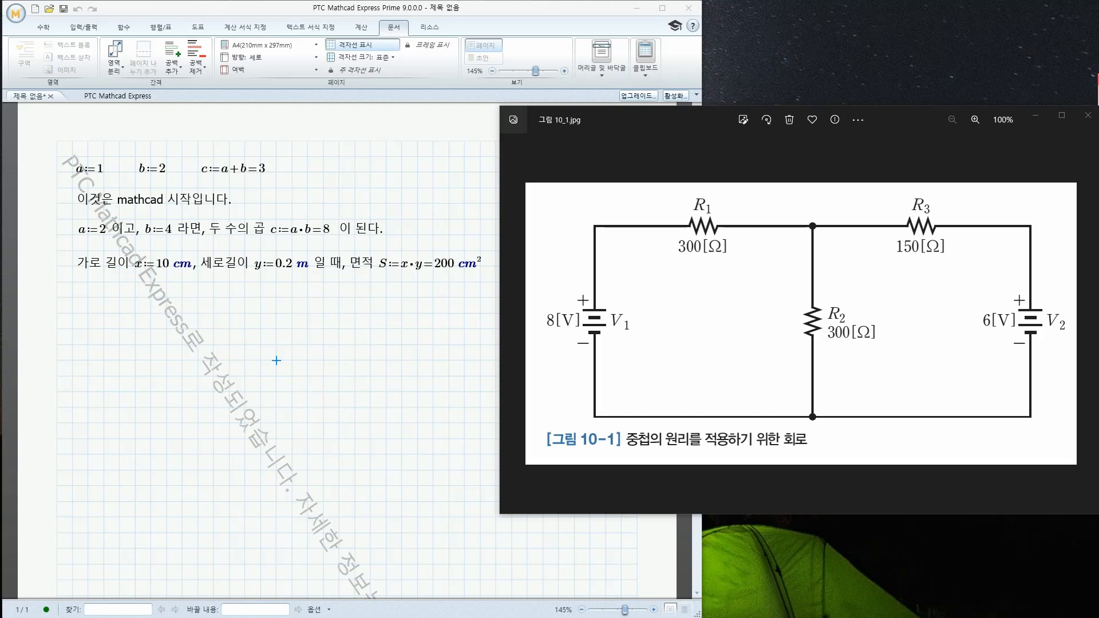
- Paste the captured circuit diagram with its caption into the worksheet and scale it down to about half its size
left_click(277, 314)
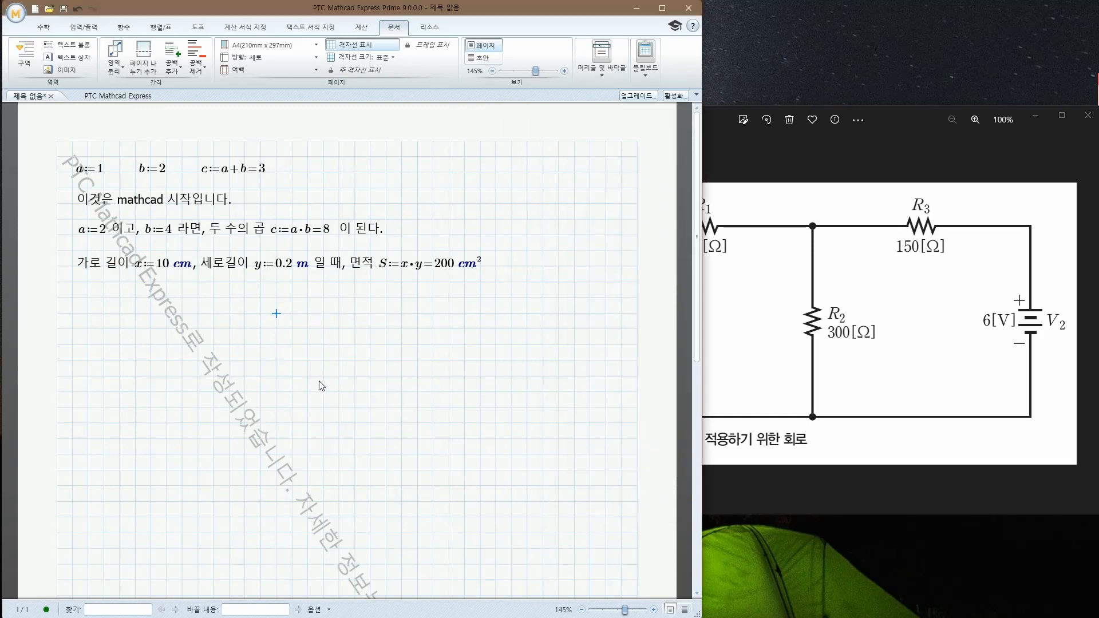
key("ctrl+v")
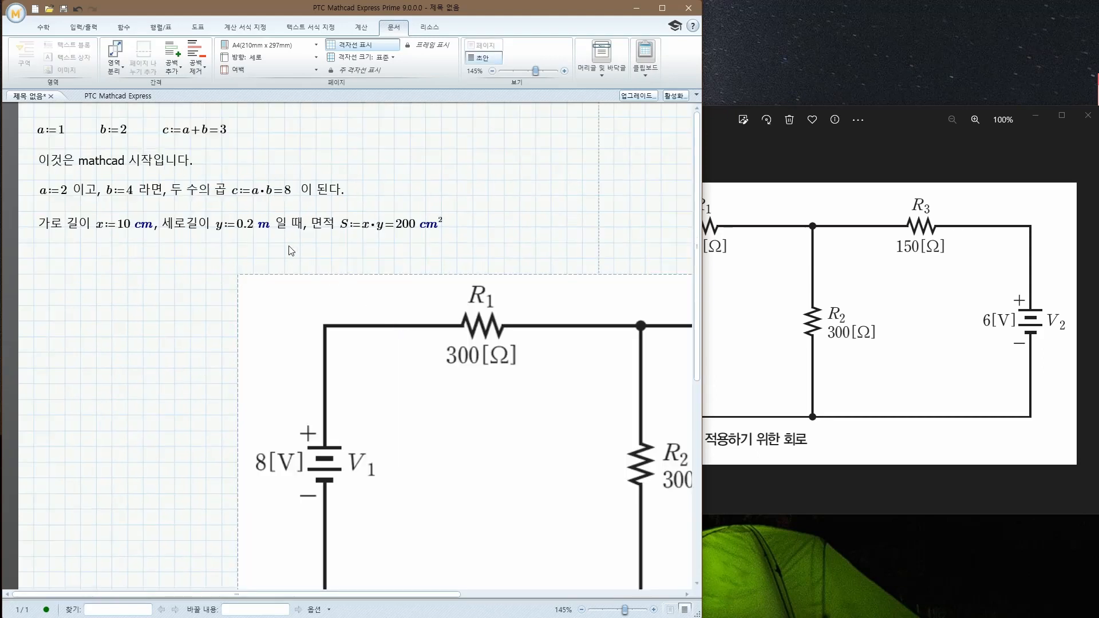
left_click_drag(292, 272, 54, 148)
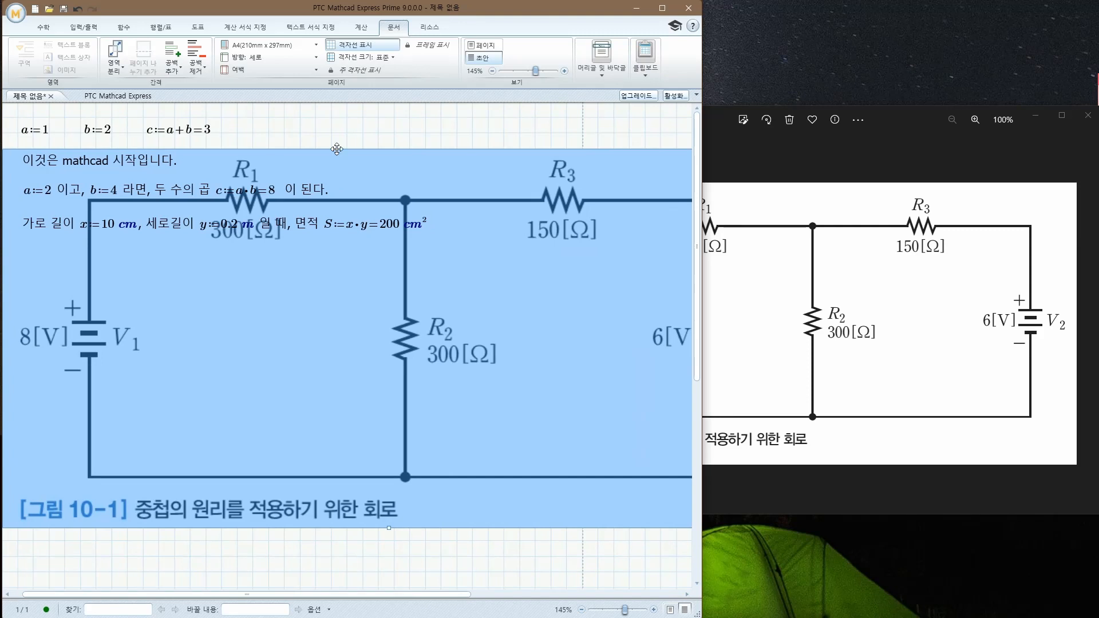
left_click_drag(336, 149, 223, 135)
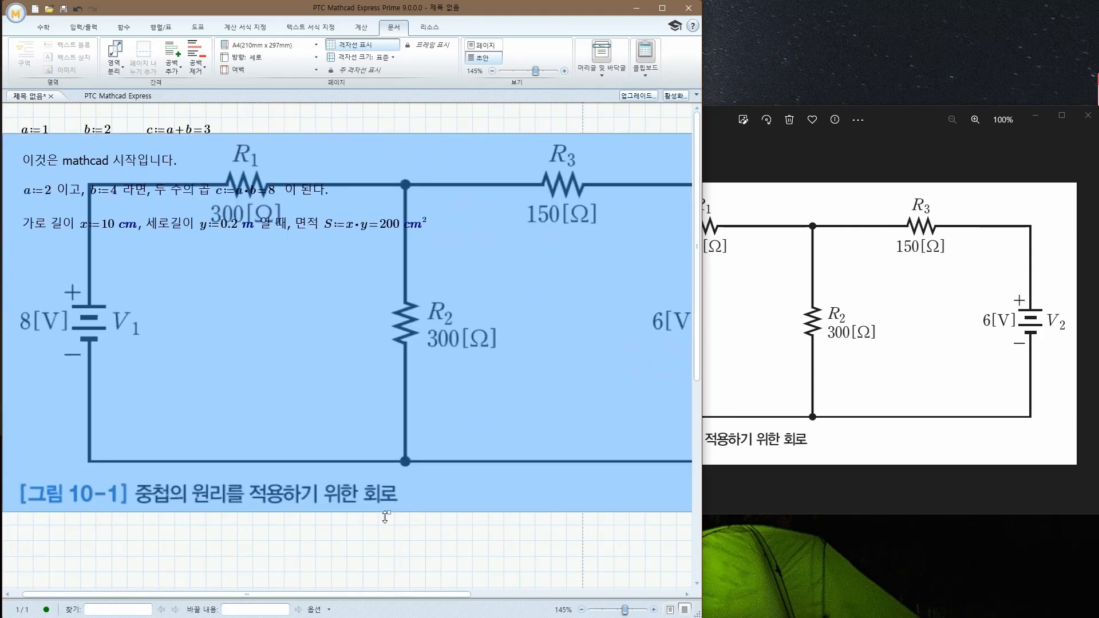
left_click_drag(384, 513, 346, 331)
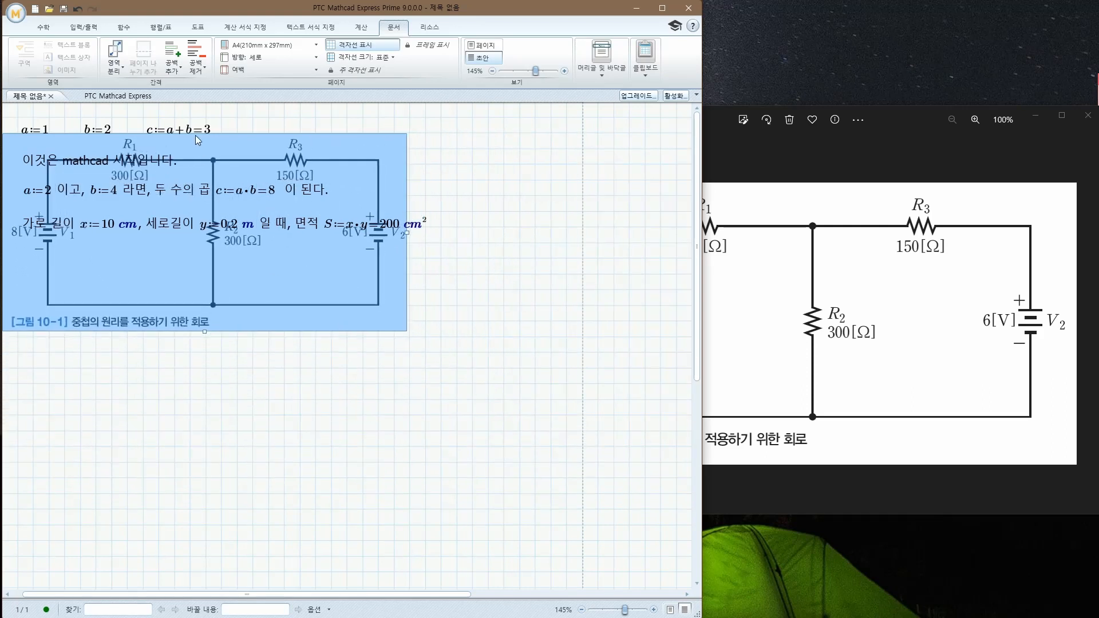
- Shrink the 그림 10-1 diagram further and place it below the area sentence against the page's right margin
left_click(237, 147)
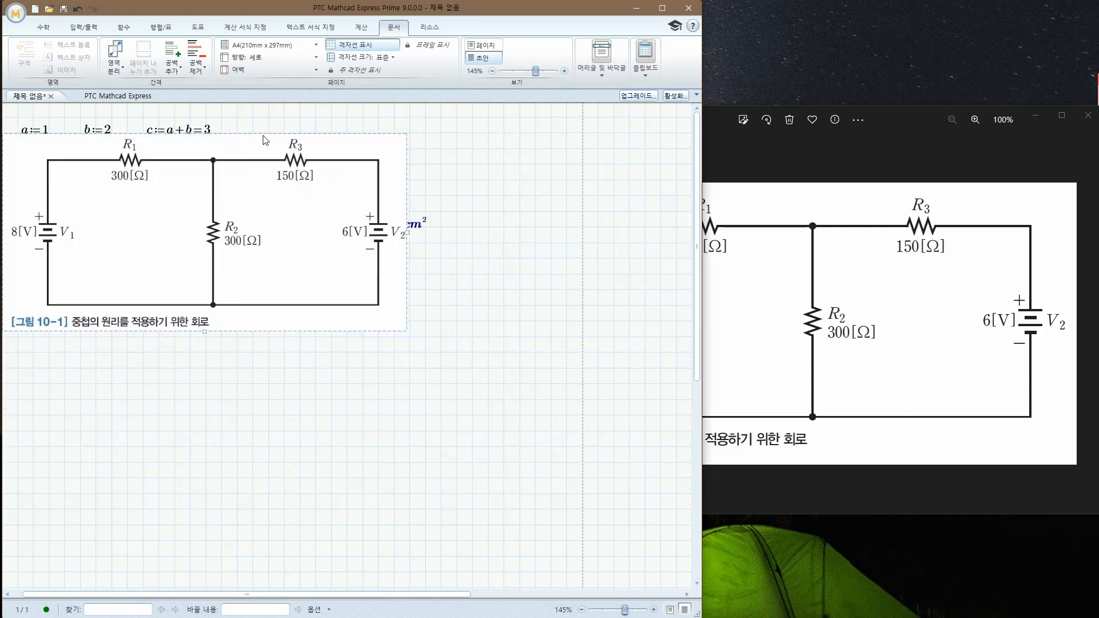
left_click_drag(264, 137, 423, 261)
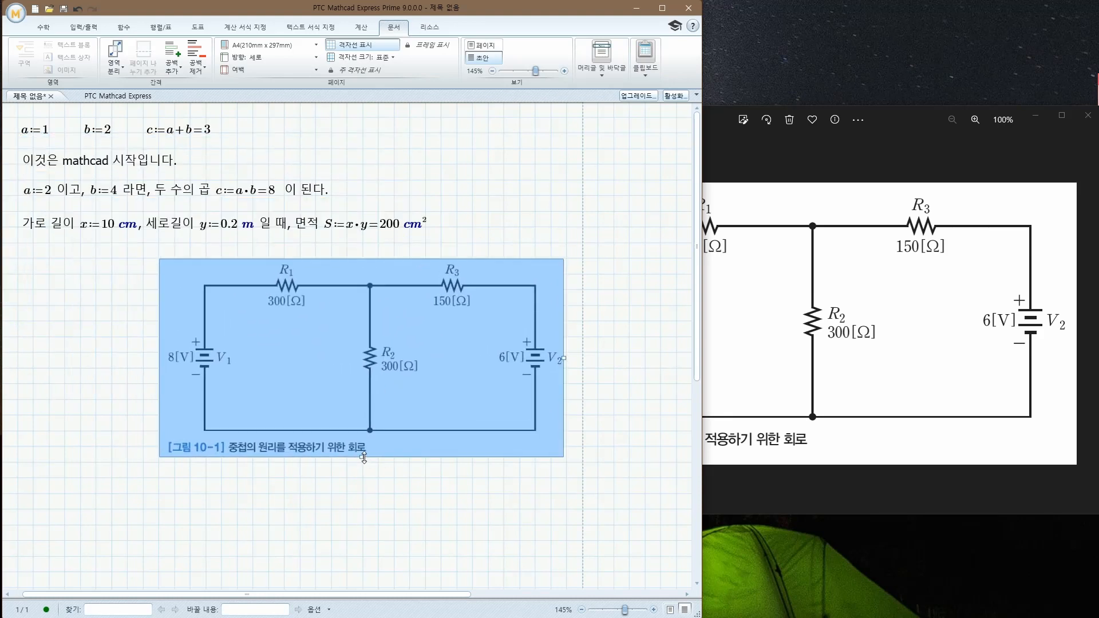
left_click_drag(364, 461, 350, 412)
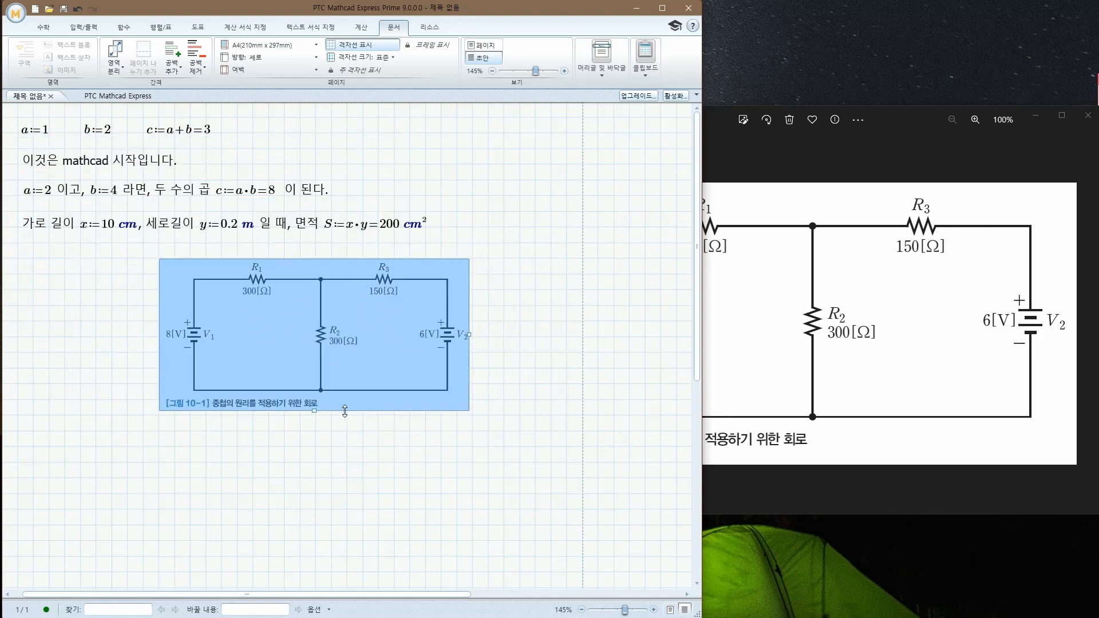
left_click(331, 259)
left_click_drag(262, 257, 122, 274)
left_click(83, 245)
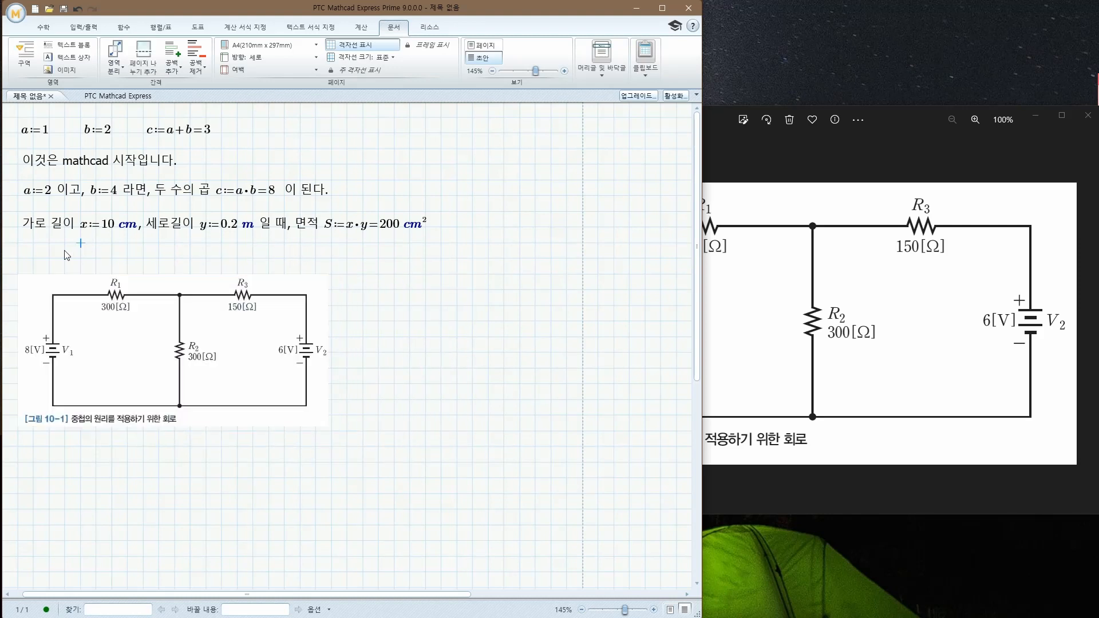
left_click(31, 262)
left_click(75, 275)
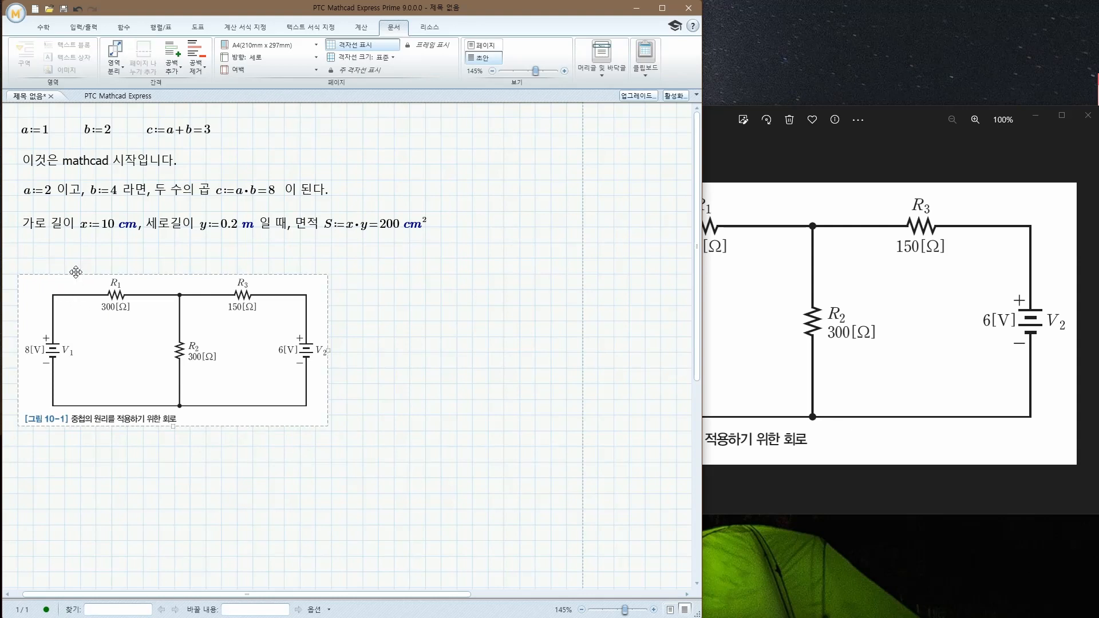
left_click_drag(75, 275, 327, 276)
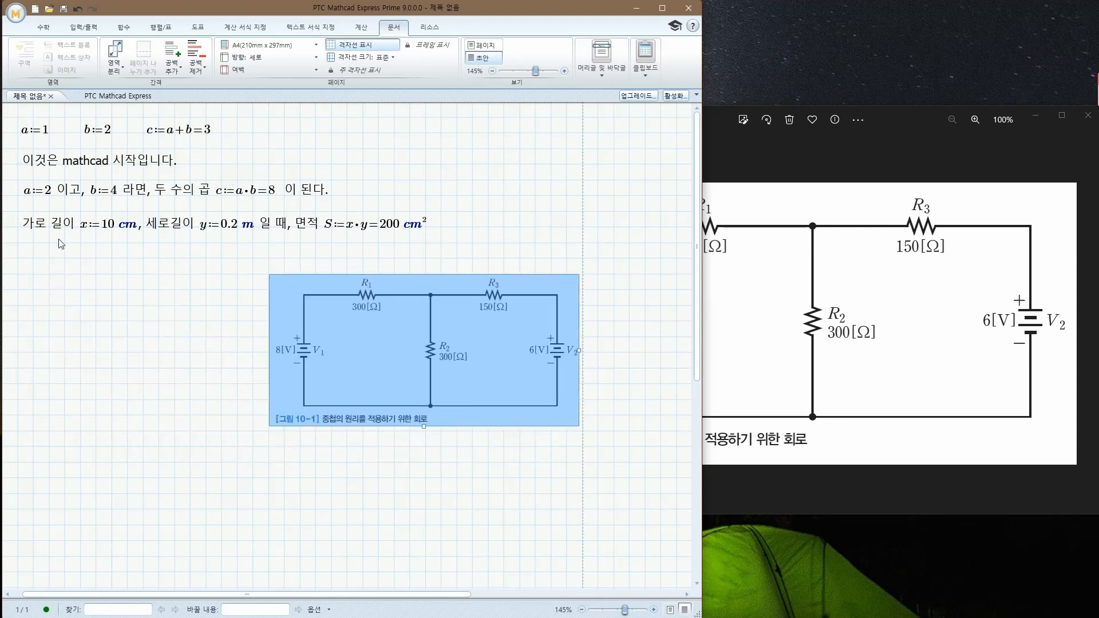
- Add a text box beside the diagram, widened up to it, reading "그림 10-1이 우측과 같을 때, 중첩의 원리를 이용하여, 각각에 흐르는 전류를 구해 보자."
left_click(30, 274)
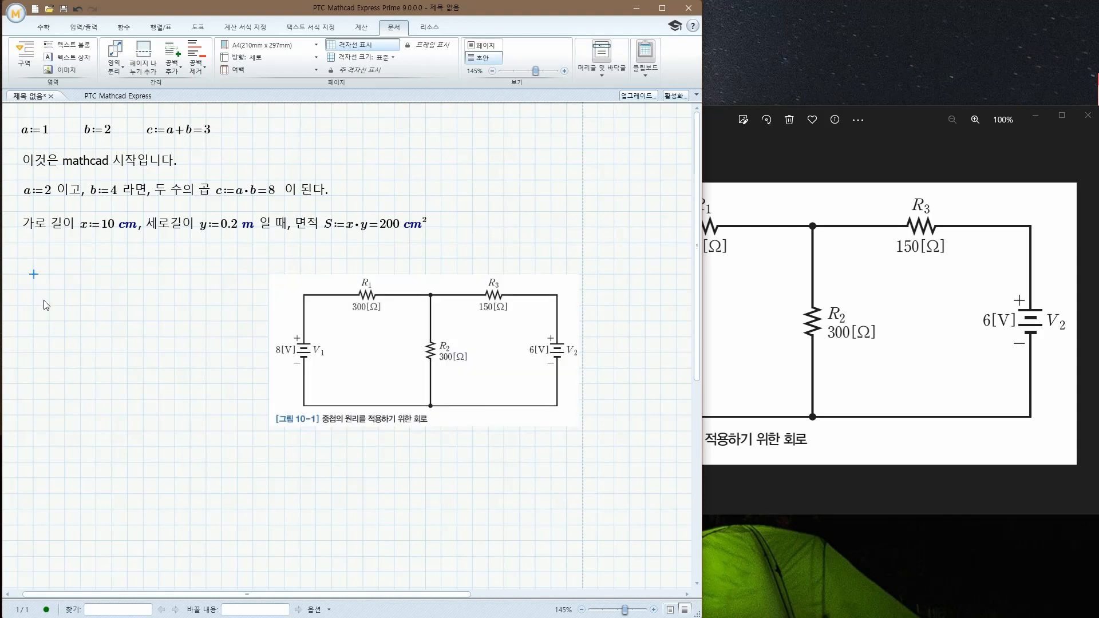
left_click(21, 275)
key("ctrl+t")
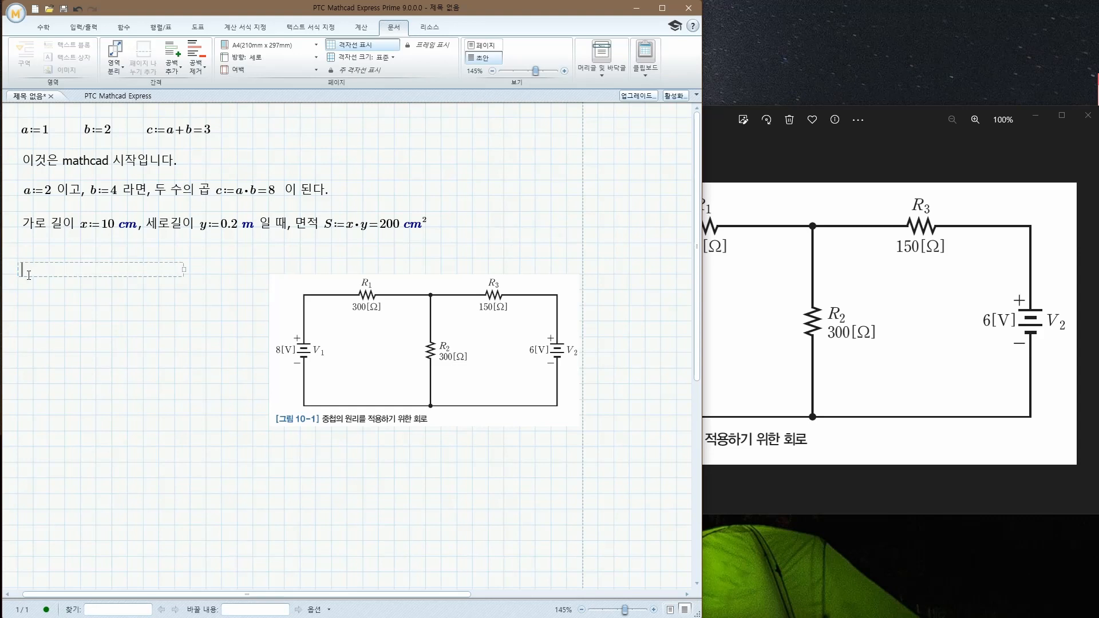
left_click_drag(183, 271, 250, 270)
type("그림")
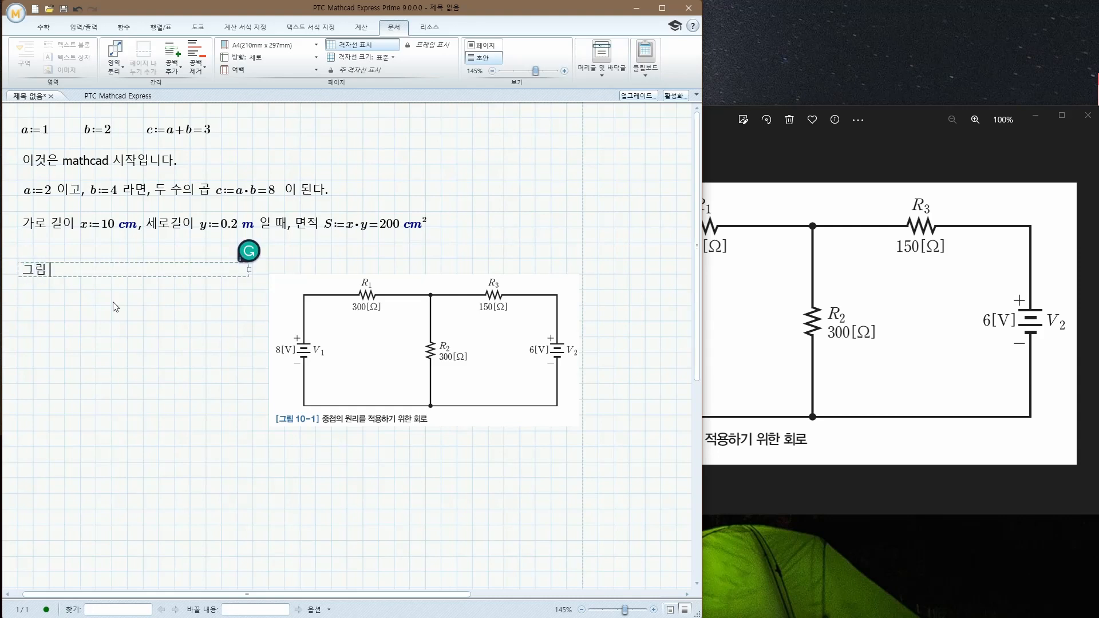
type(" 10-1이 우측과 같을 때, ")
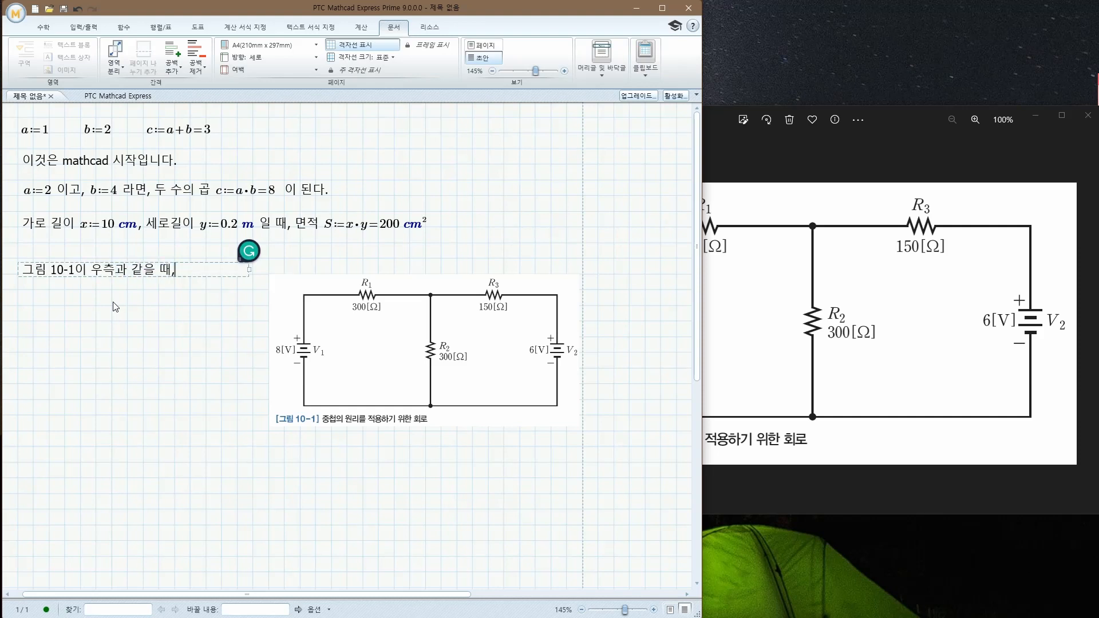
type("중첩의 우원리")
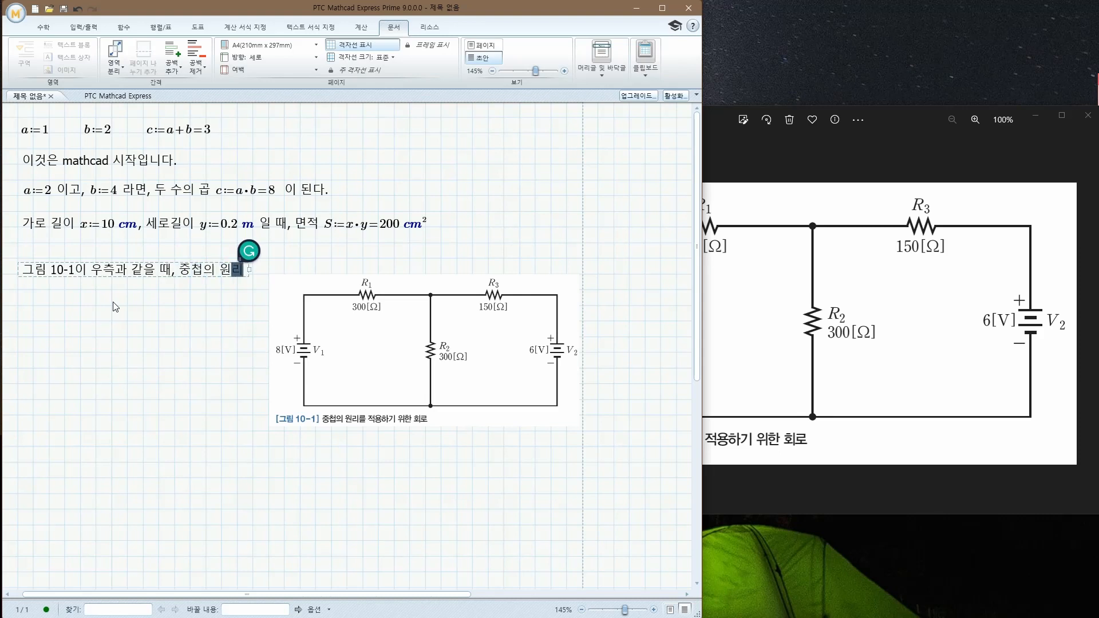
type("를 이용하여, ")
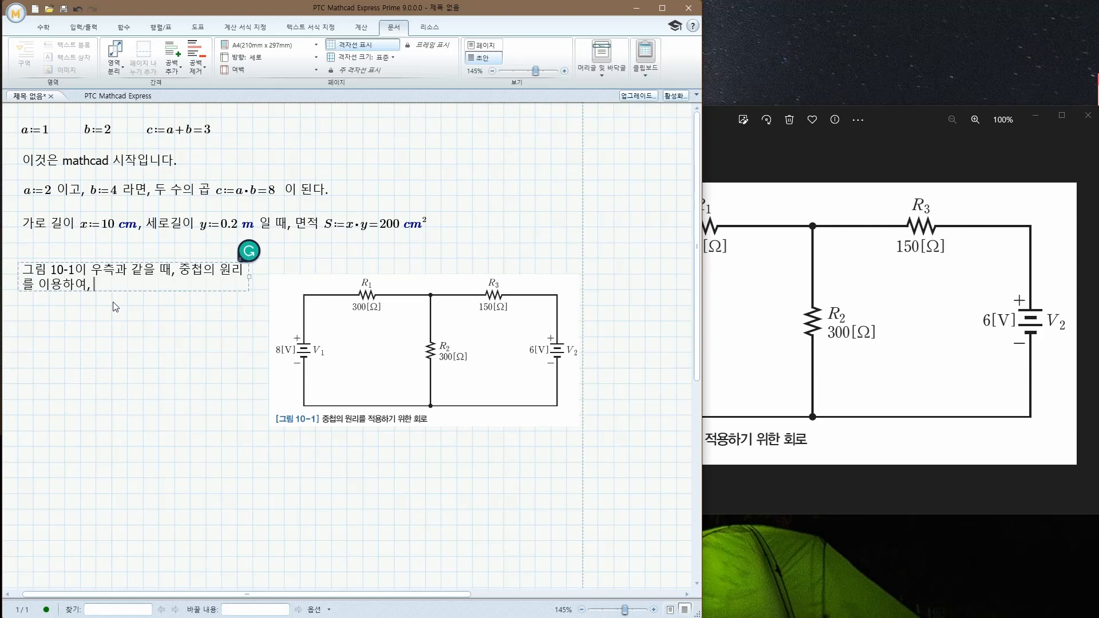
type("각각에 흐르는 전류를 구해")
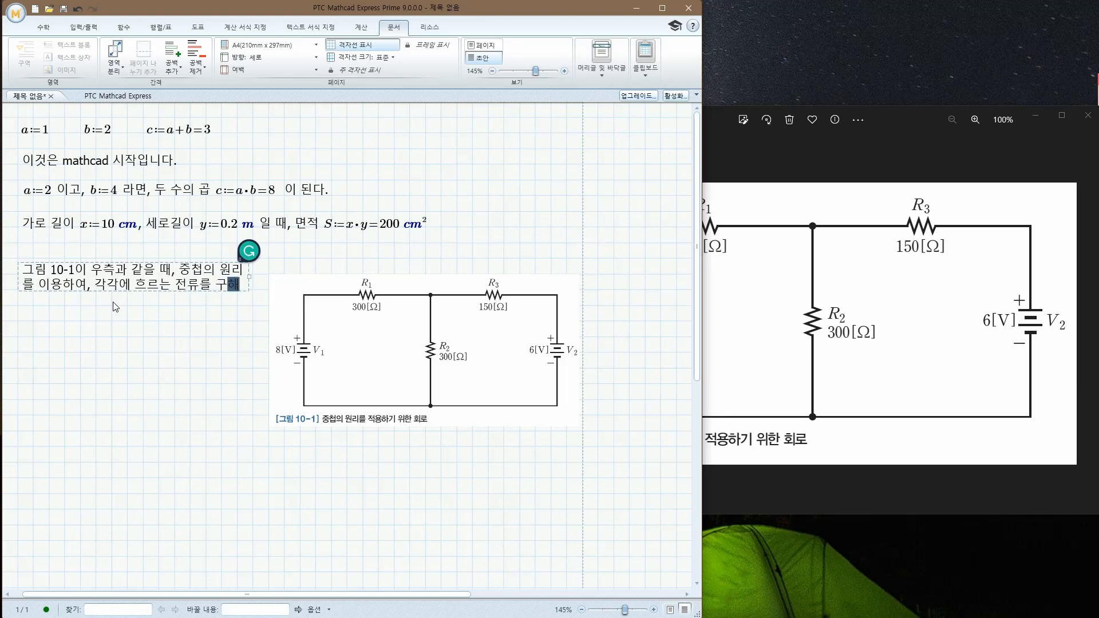
type(" 보자.")
left_click(159, 338)
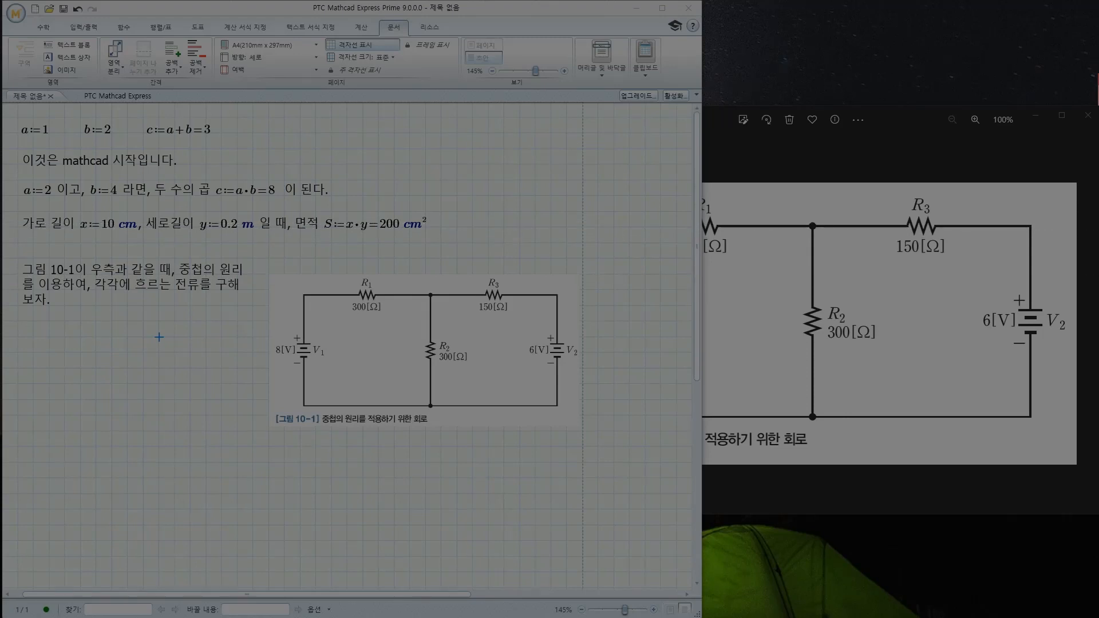
- Capture the circuit diagram that contains only the 8 V source V1 as a screen snip
key("Escape")
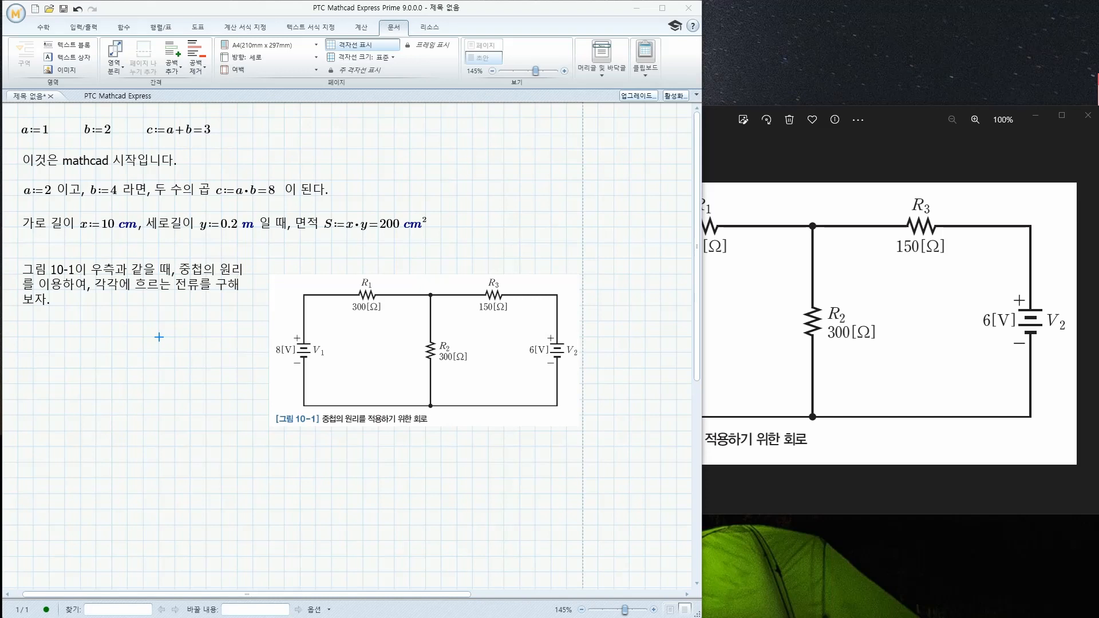
key("super+shift+s")
key("Escape")
key("super+shift+s")
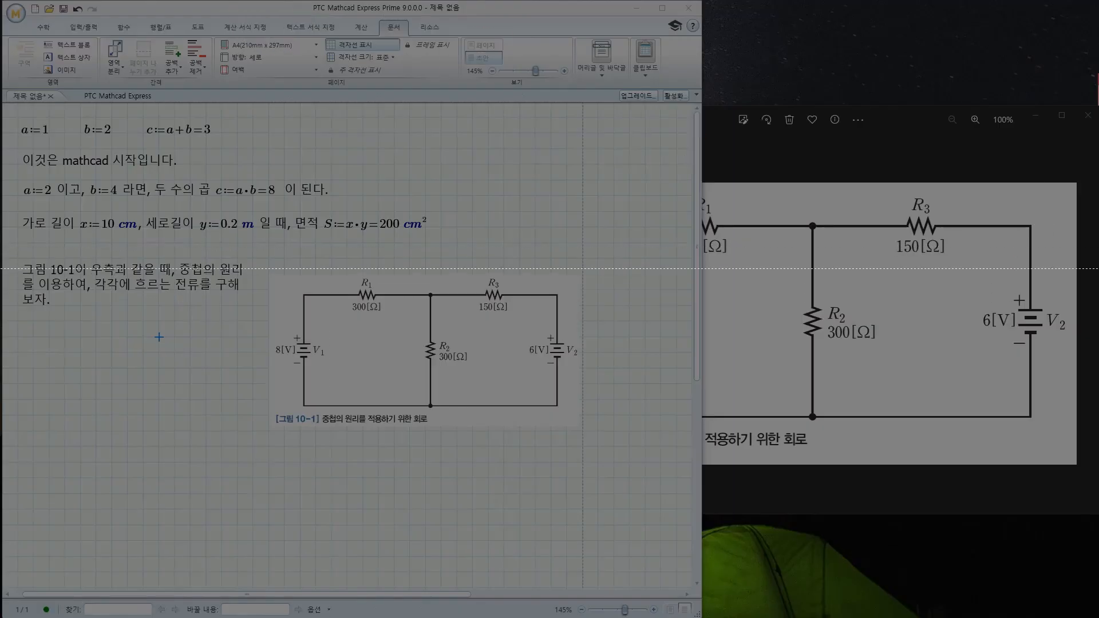
key("Escape")
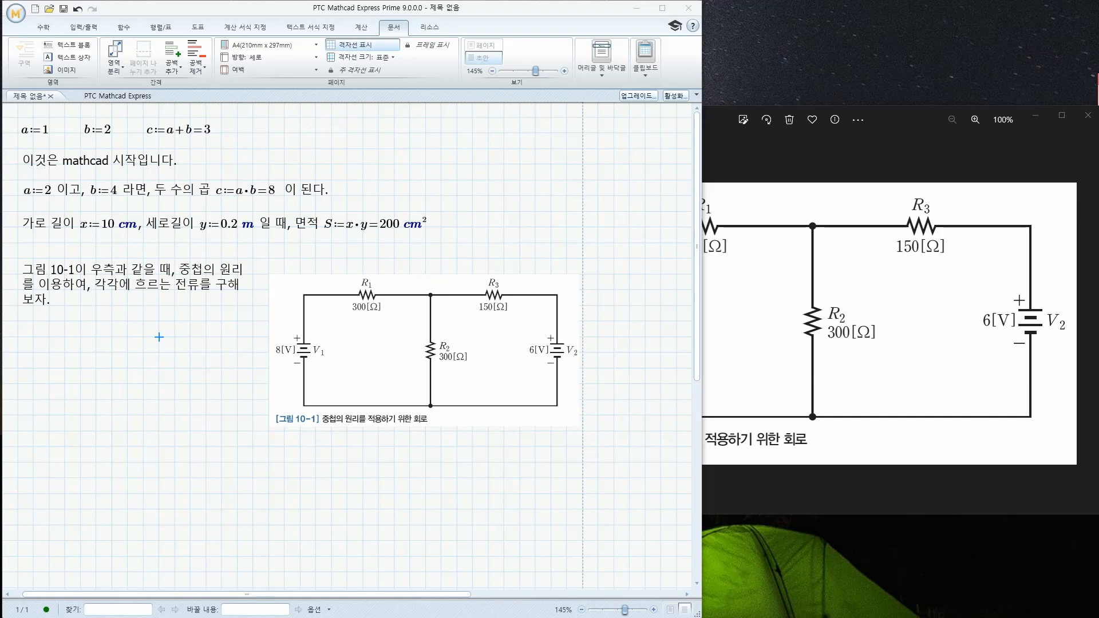
- Paste the diagram with only source V1 into the worksheet, shrink it and position it just below the 그림 10-1 diagram
left_click(96, 400)
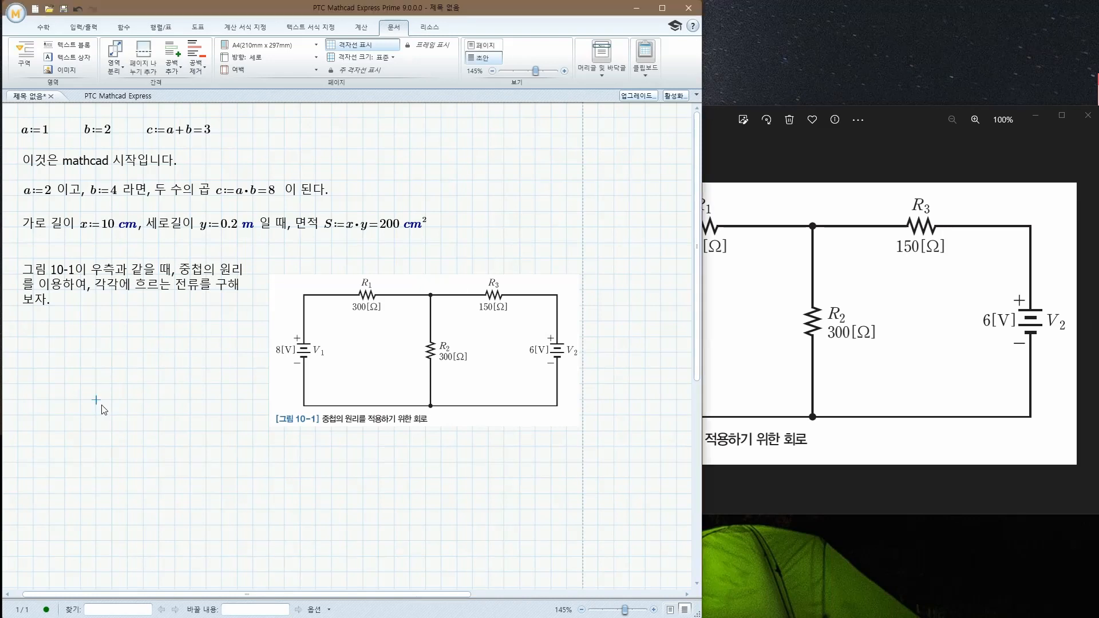
key("ctrl+v")
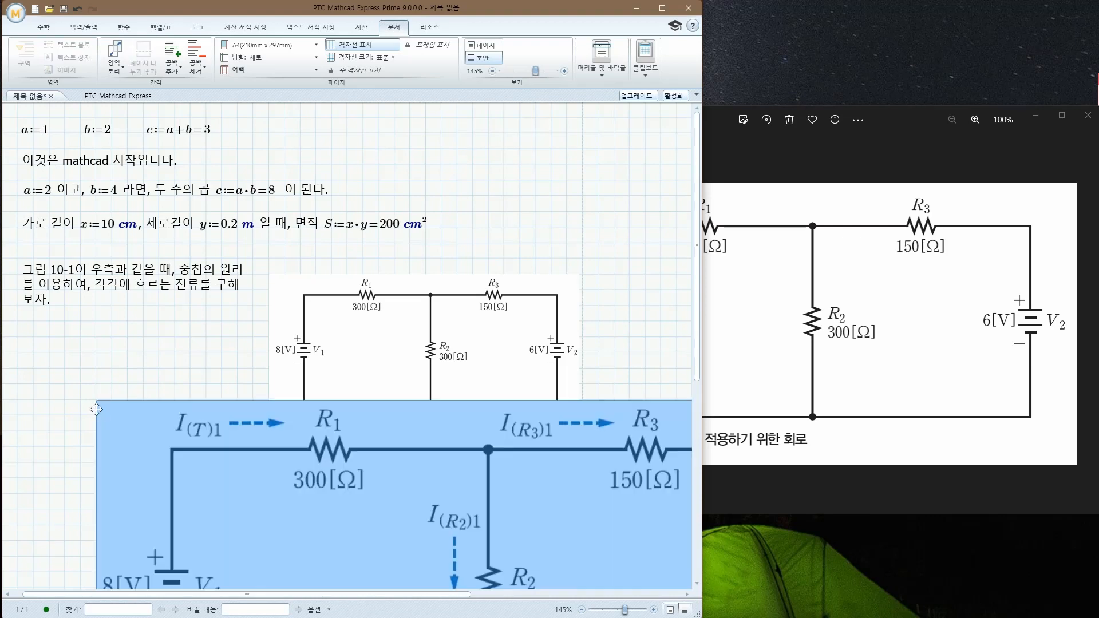
scroll(265, 307, "down", 3)
scroll(265, 308, "down", 5)
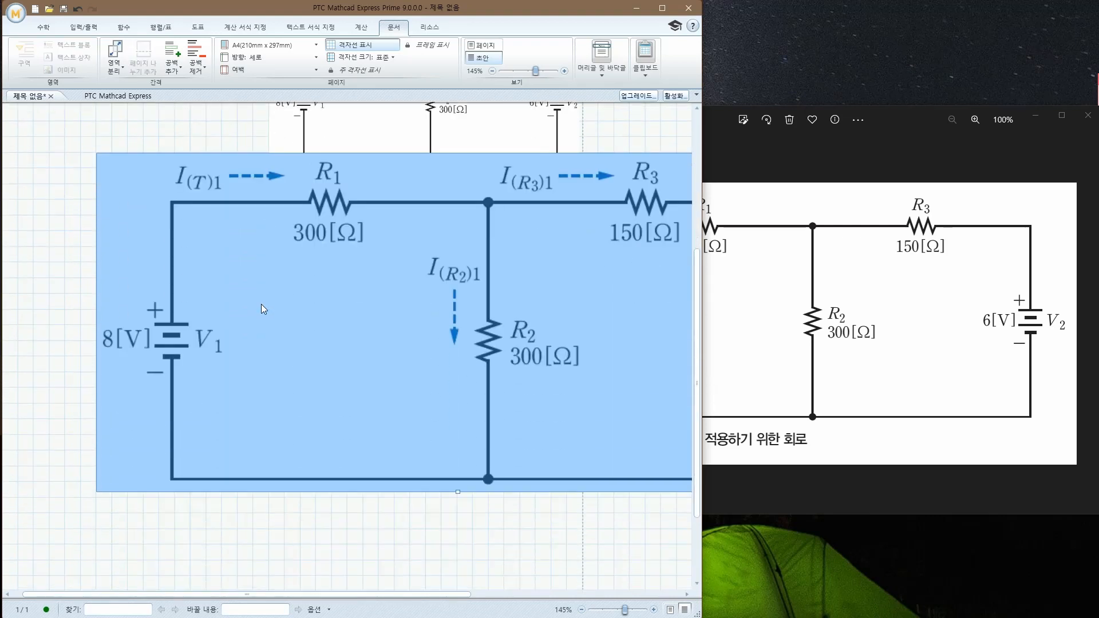
left_click_drag(458, 492, 405, 279)
scroll(413, 322, "up", 1)
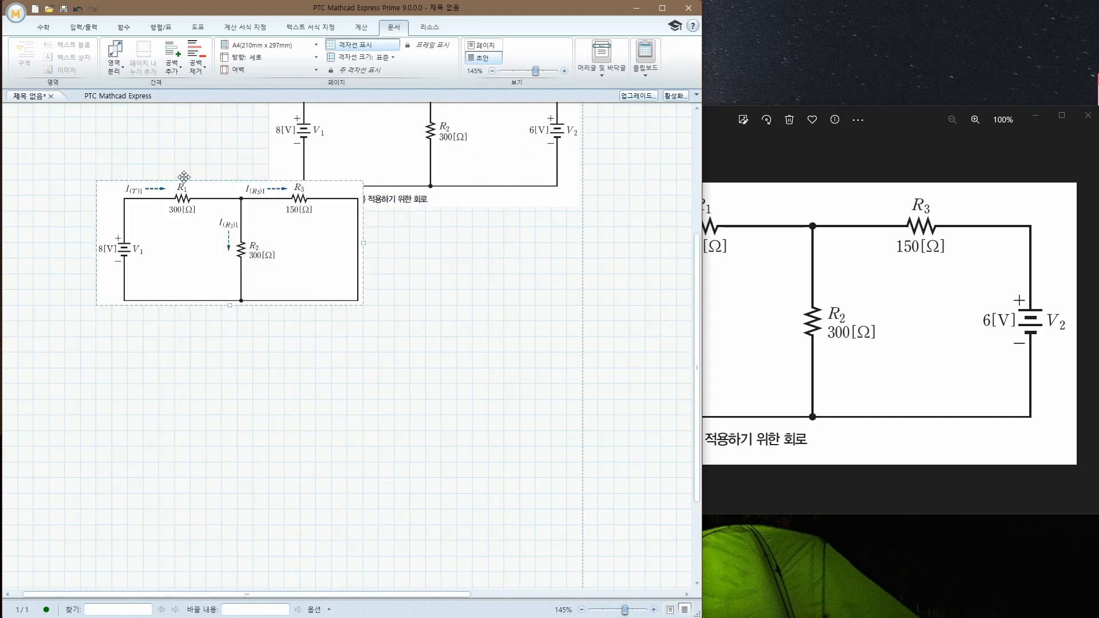
left_click_drag(183, 179, 119, 210)
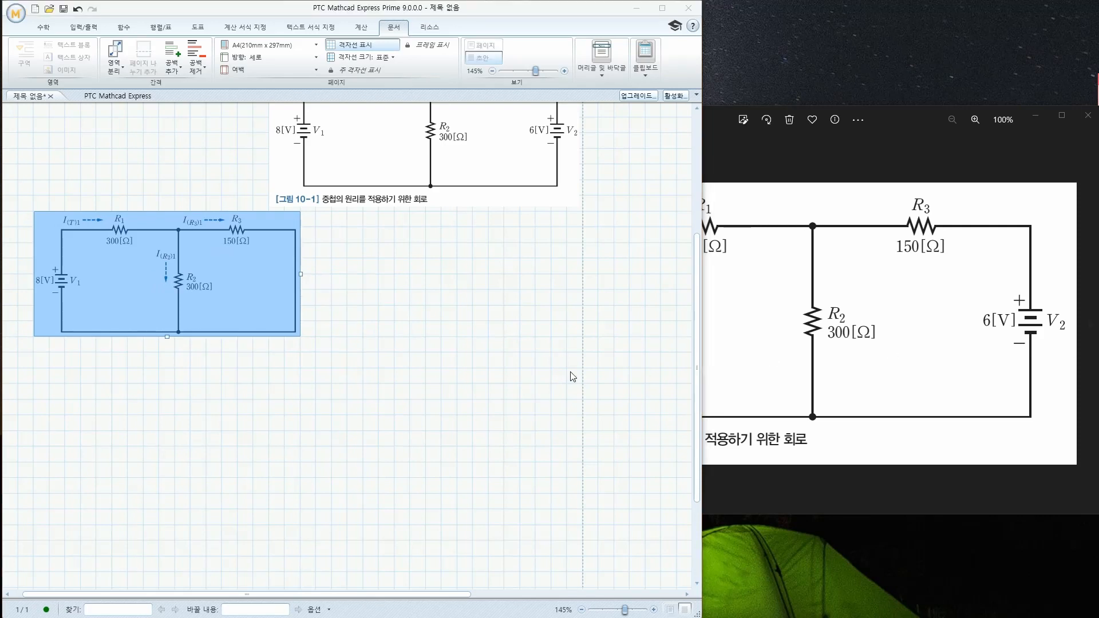
- Paste the captured 그림 10-3 diagram with source V2 below and shrink it to about the width of the V1 diagram
left_click(150, 386)
key("ctrl+v")
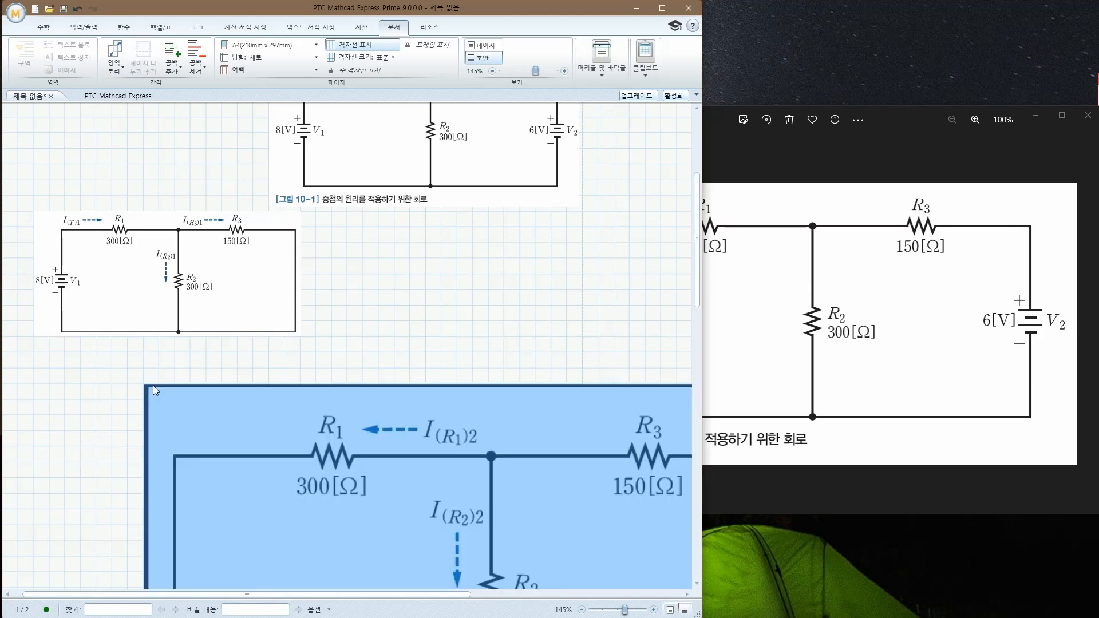
scroll(298, 394, "down", 5)
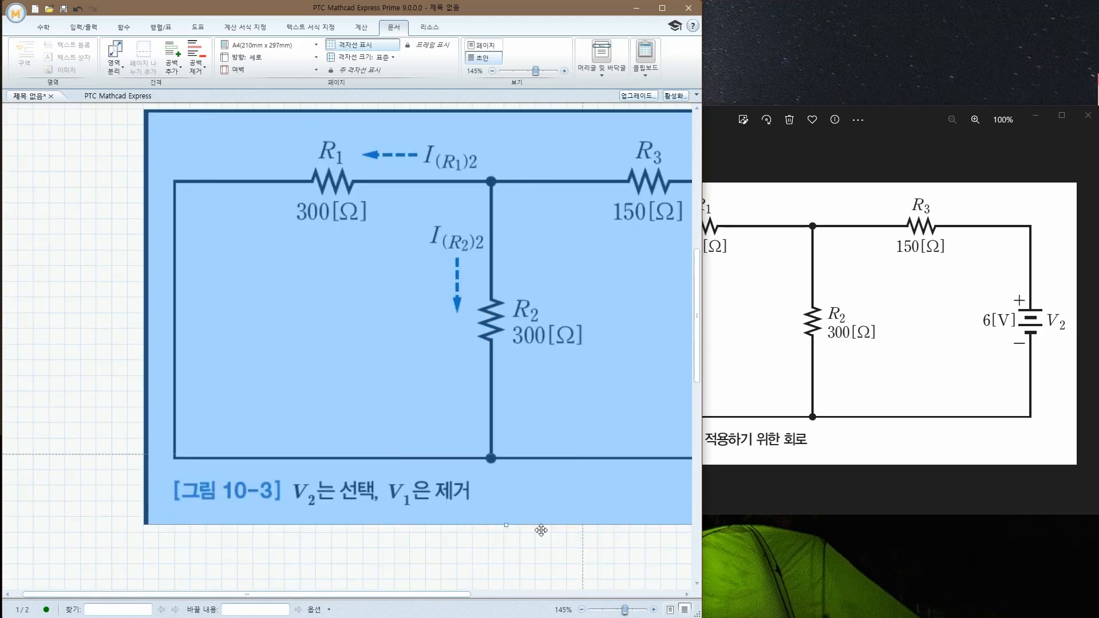
left_click_drag(505, 522, 436, 318)
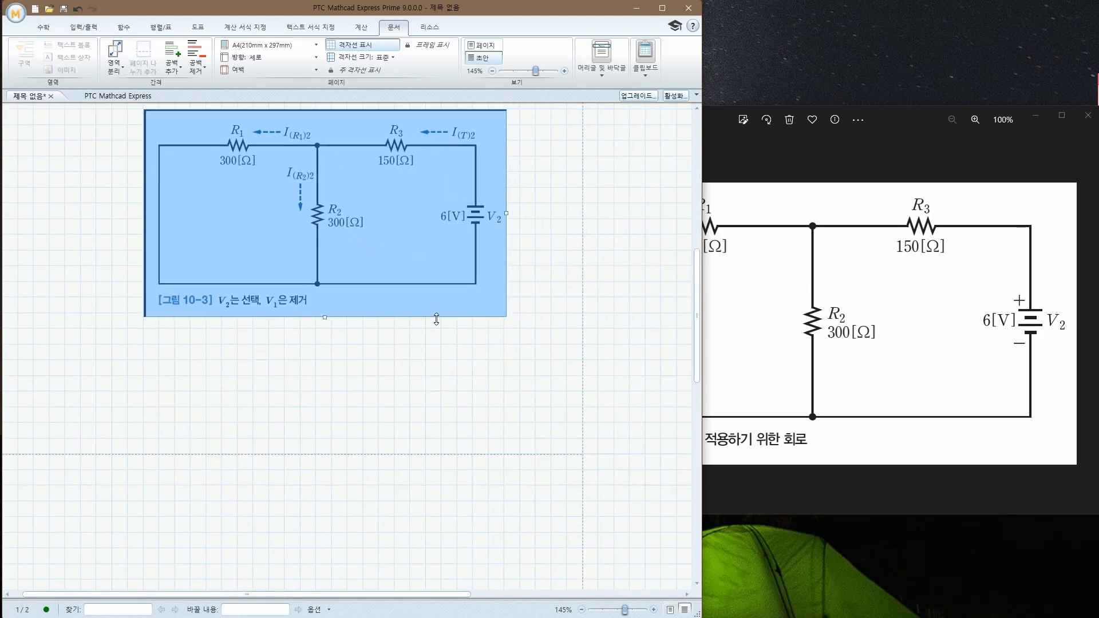
scroll(441, 366, "up", 4)
left_click(310, 364)
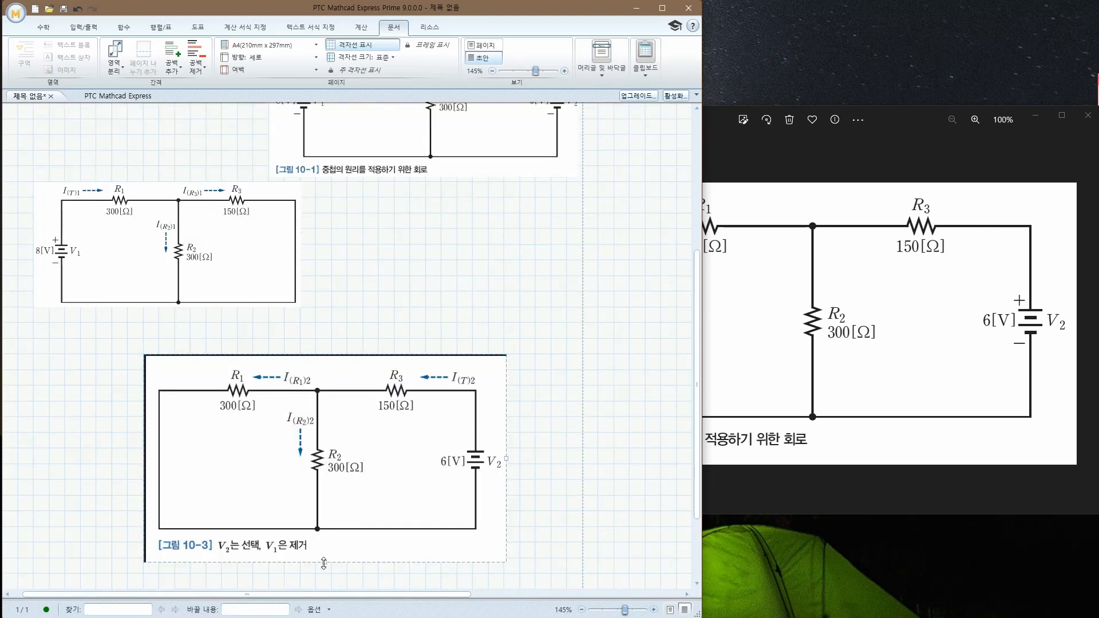
left_click_drag(319, 562, 319, 510)
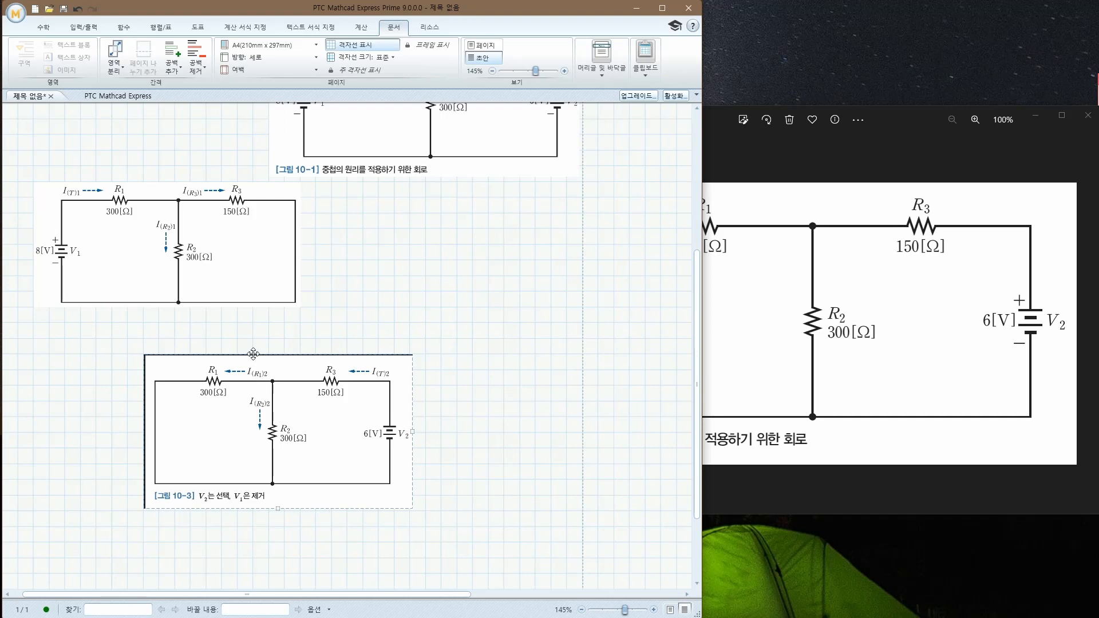
- Move the 그림 10-3 diagram to the right of the V1 diagram and shift the V1 diagram to the page's left margin
left_click_drag(255, 359, 412, 186)
left_click(158, 190)
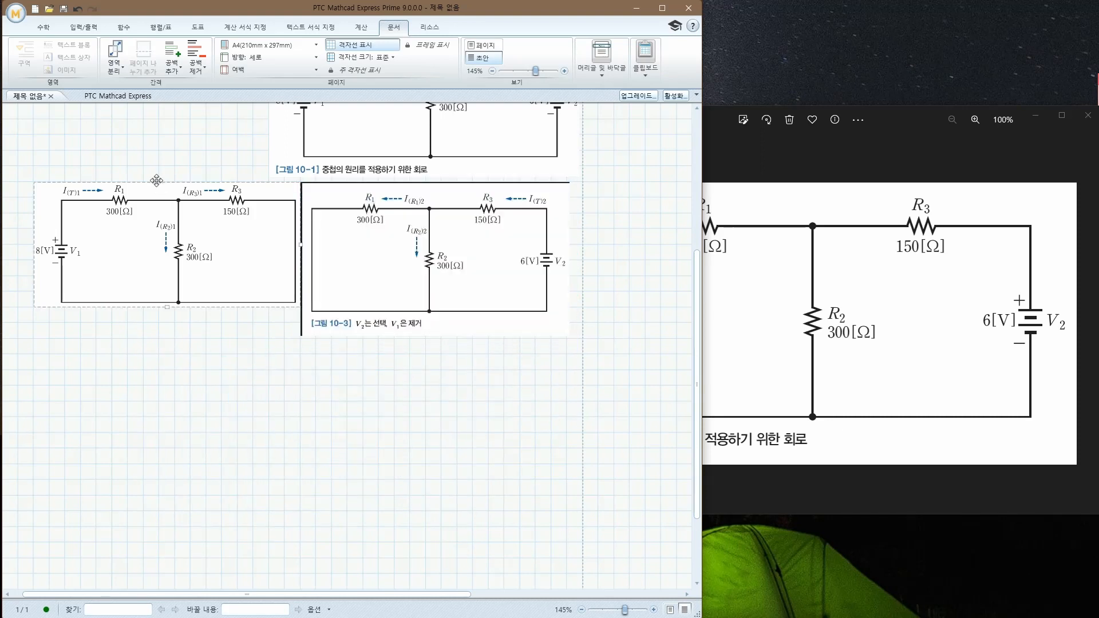
left_click_drag(154, 181, 139, 179)
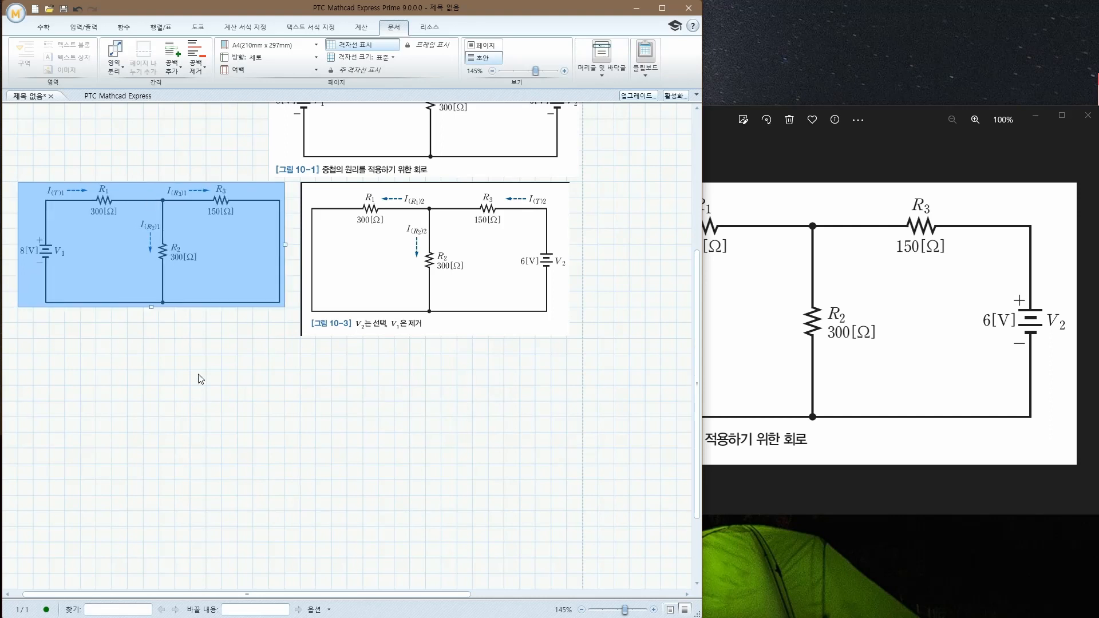
left_click(444, 334)
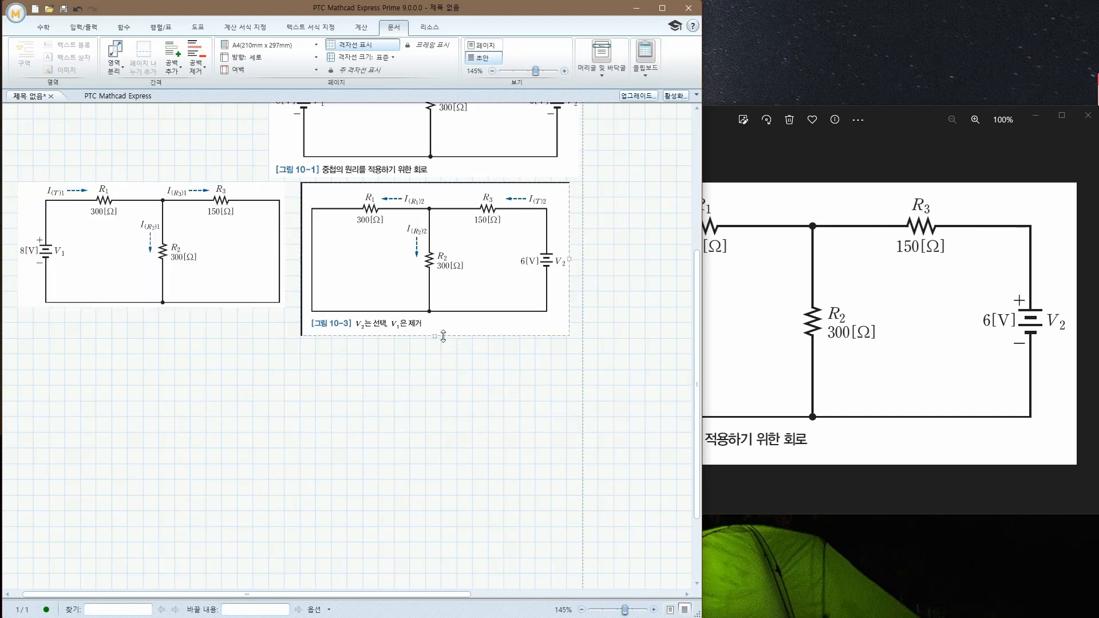
- Shrink the 그림 10-3 diagram slightly further, closer to the size of the V1 diagram
left_click_drag(435, 337, 429, 330)
left_click(191, 338)
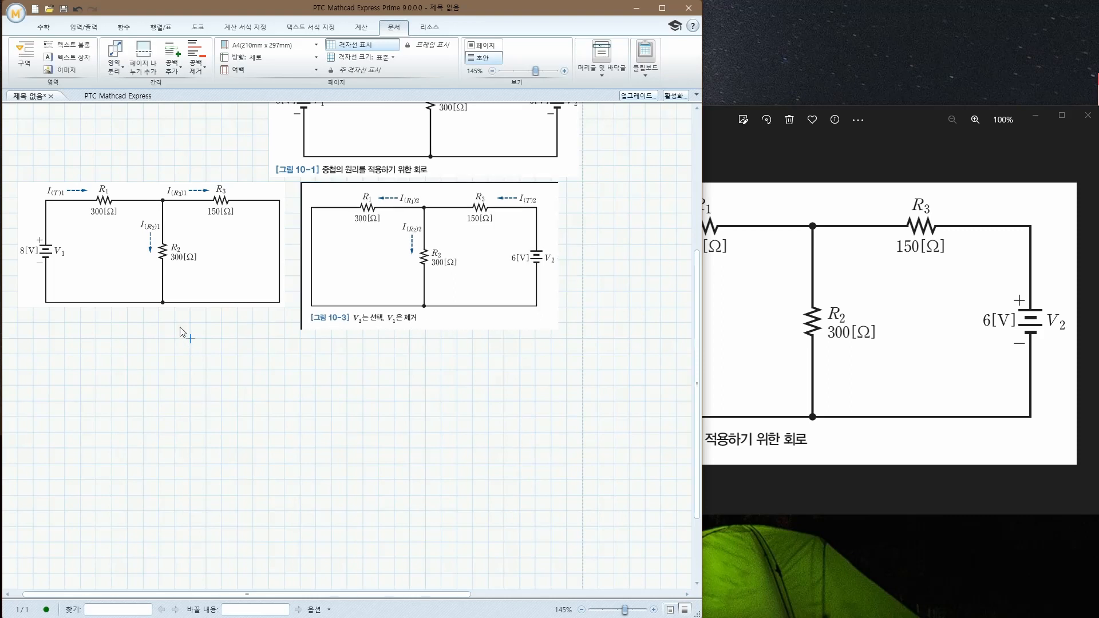
- Add a text box below the problem statement and begin it with "중첩의 원리를 적용하기 위해, 그림"
scroll(174, 298, "up", 3)
scroll(175, 297, "up", 2)
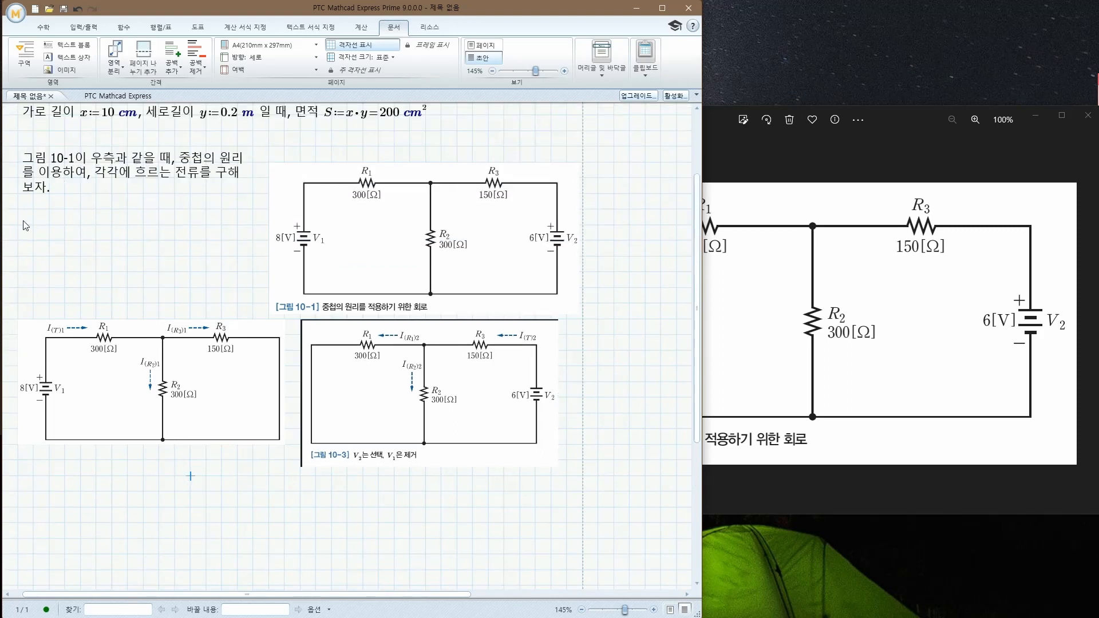
left_click(19, 225)
key("ctrl+t")
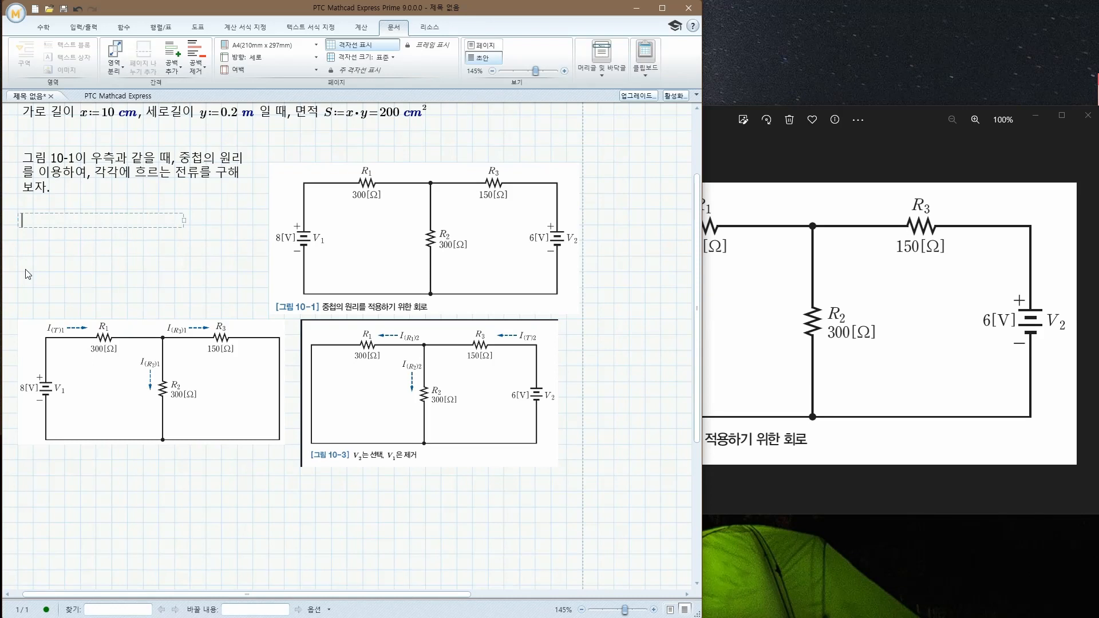
type("중첩")
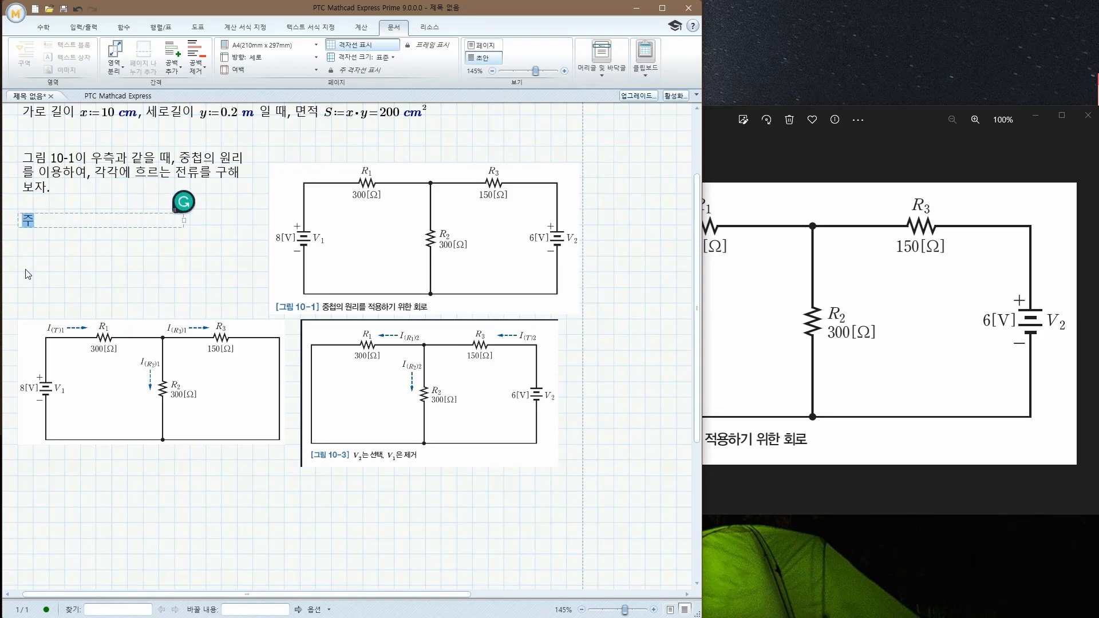
type("의 원리를")
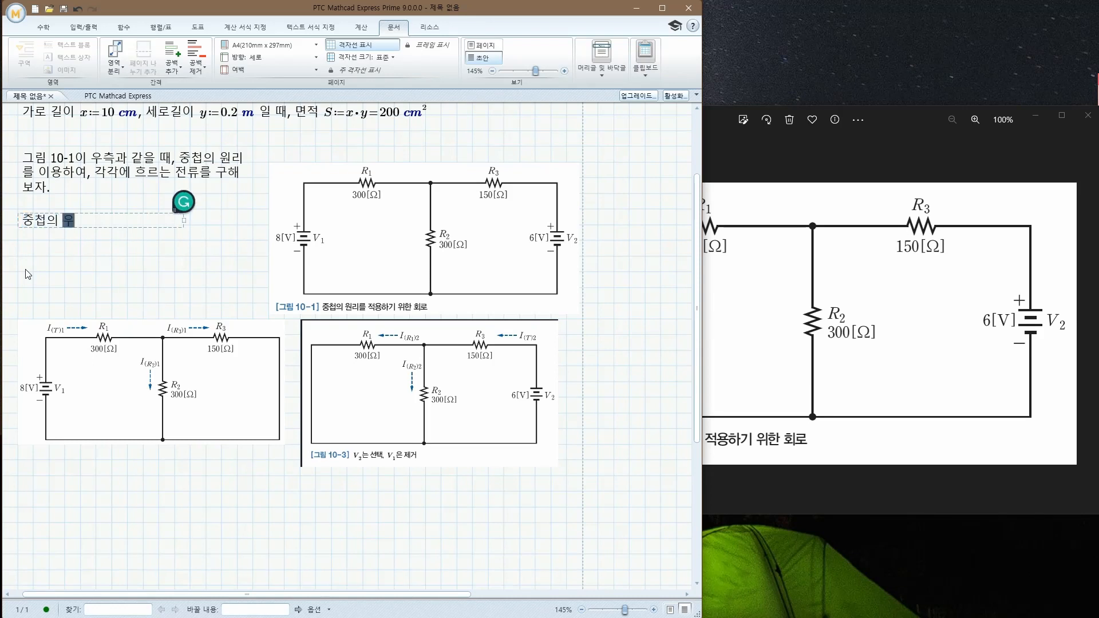
type(" 적용하기 위해,")
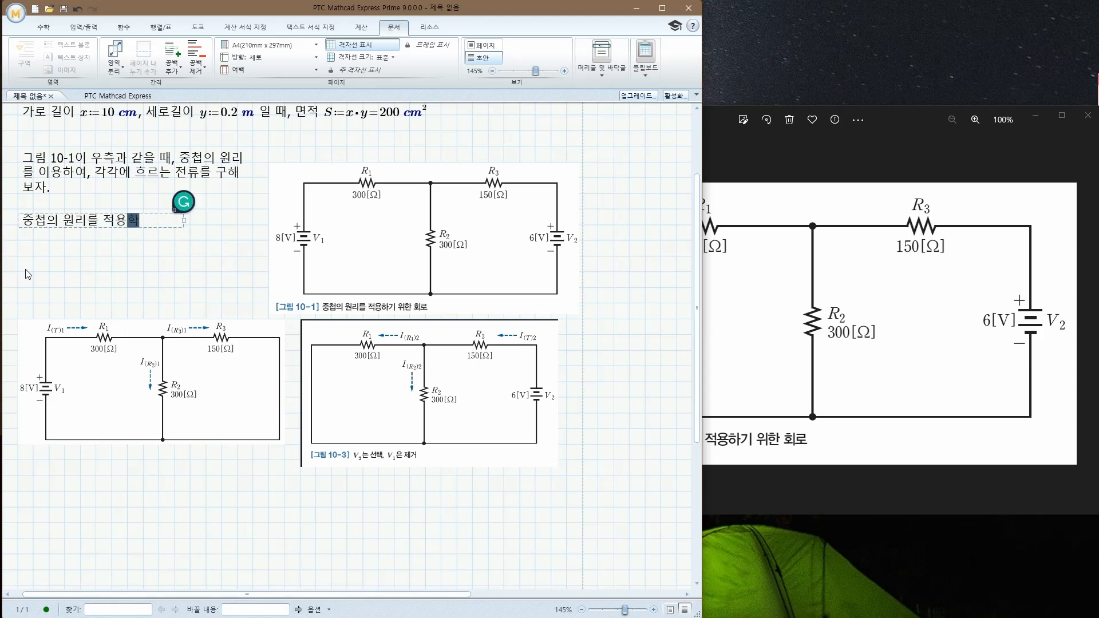
type(" 그림")
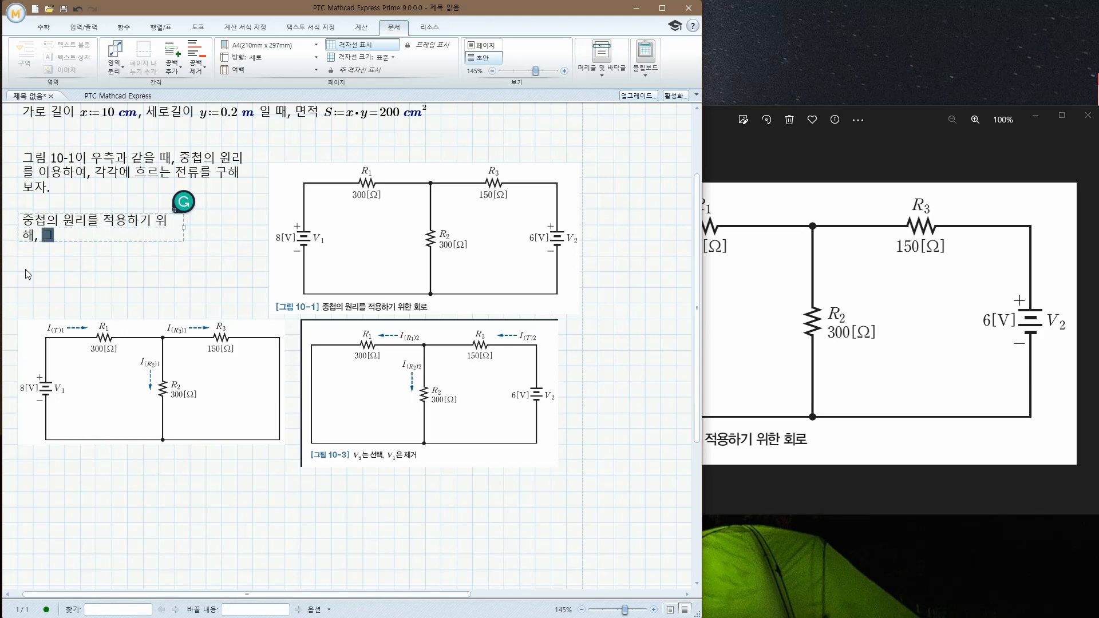
- Continue the explanation sentence with the figure references "10-2, 10-3처럼"
type("10")
type("-1, ")
type("10-3")
key("Left")
key("Left")
key("Left")
key("Left")
key("BackSpace")
type("2")
key("End")
type("처럼")
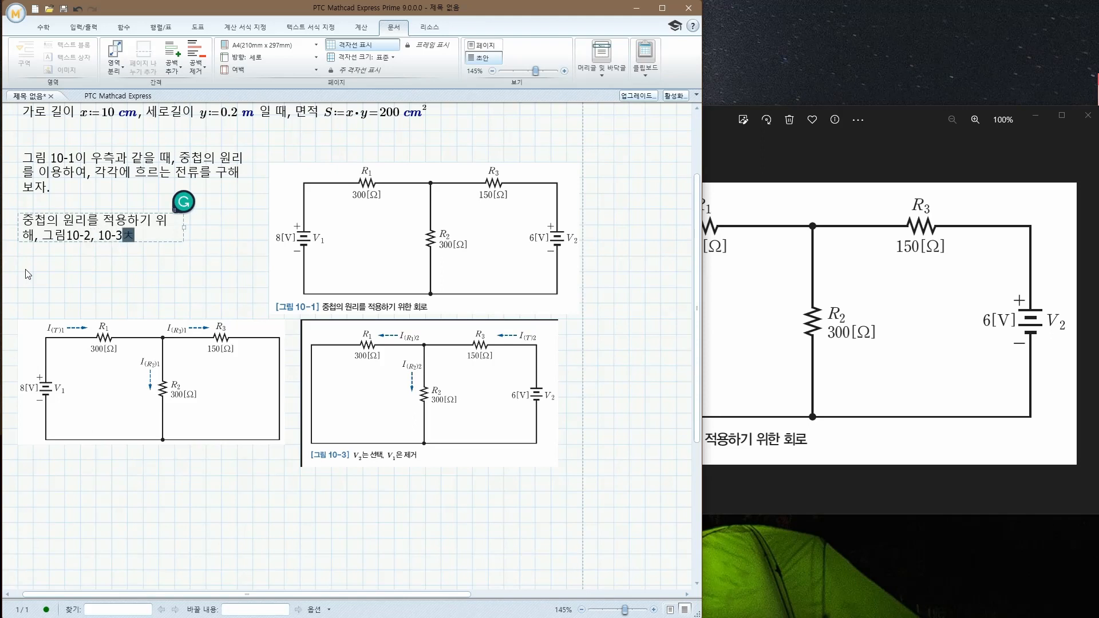
- Finish the sentence with "전원을 하나씩 단락시키고, 각각 문제를 풀어 원하는 값을 구할 수 있다." and widen the text box to about the problem statement's width
type(" ㅈㅓㄴㄹ")
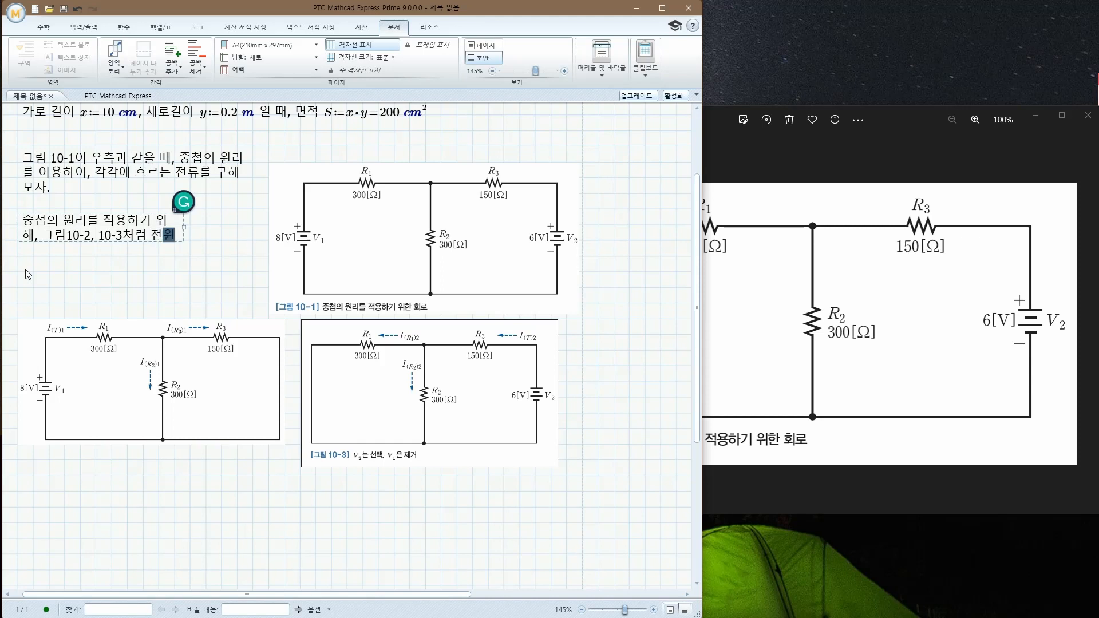
type("을 ㅎㅏ나씩 단")
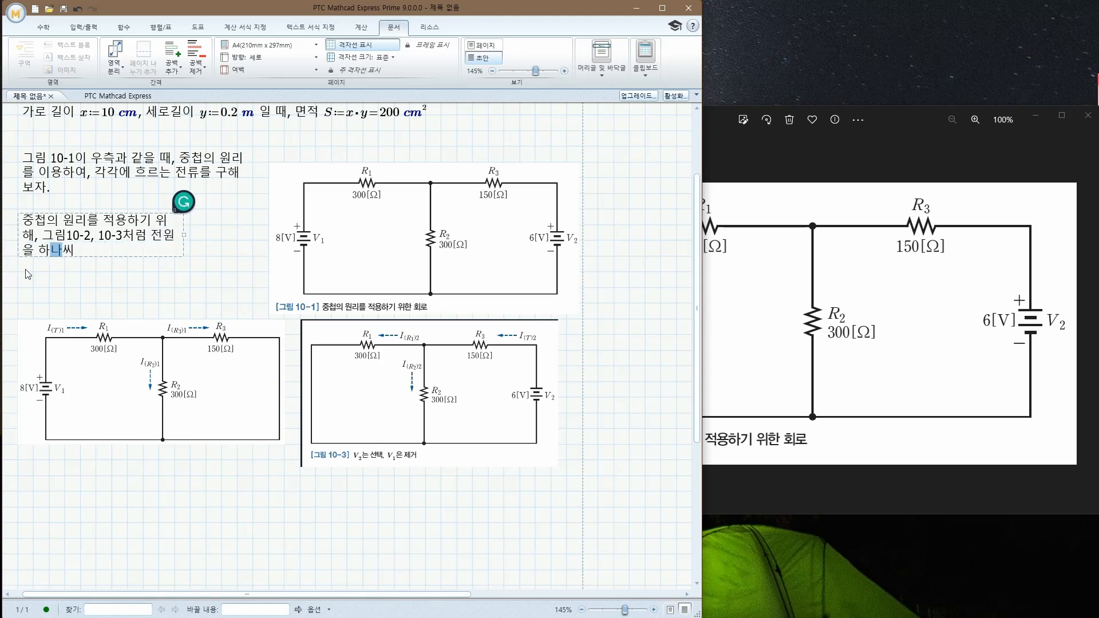
type("락시")
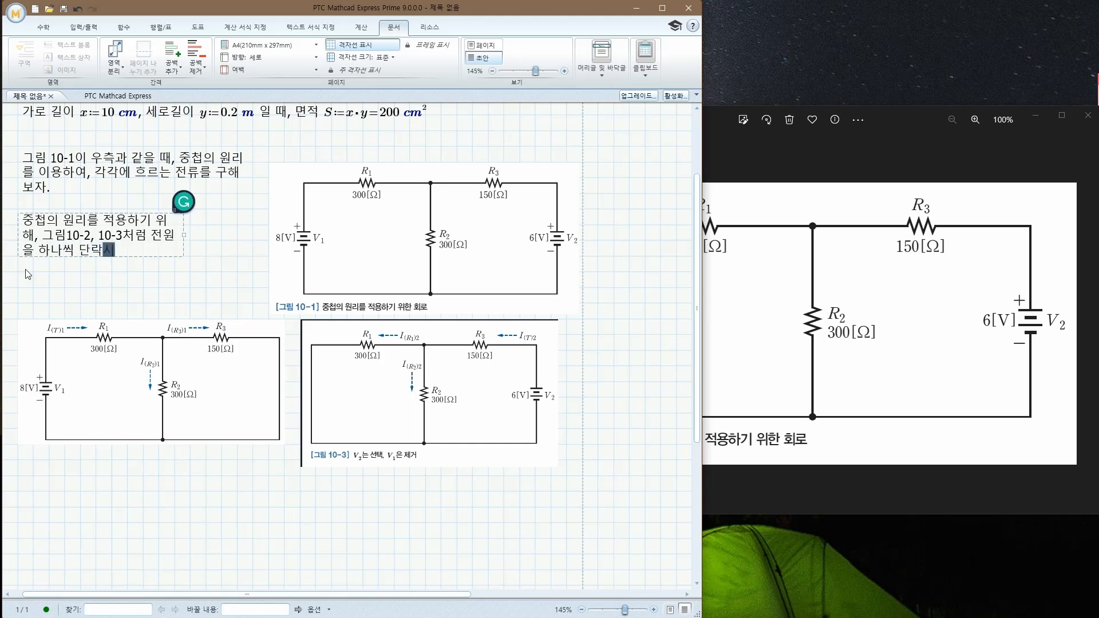
type("키고, 각각")
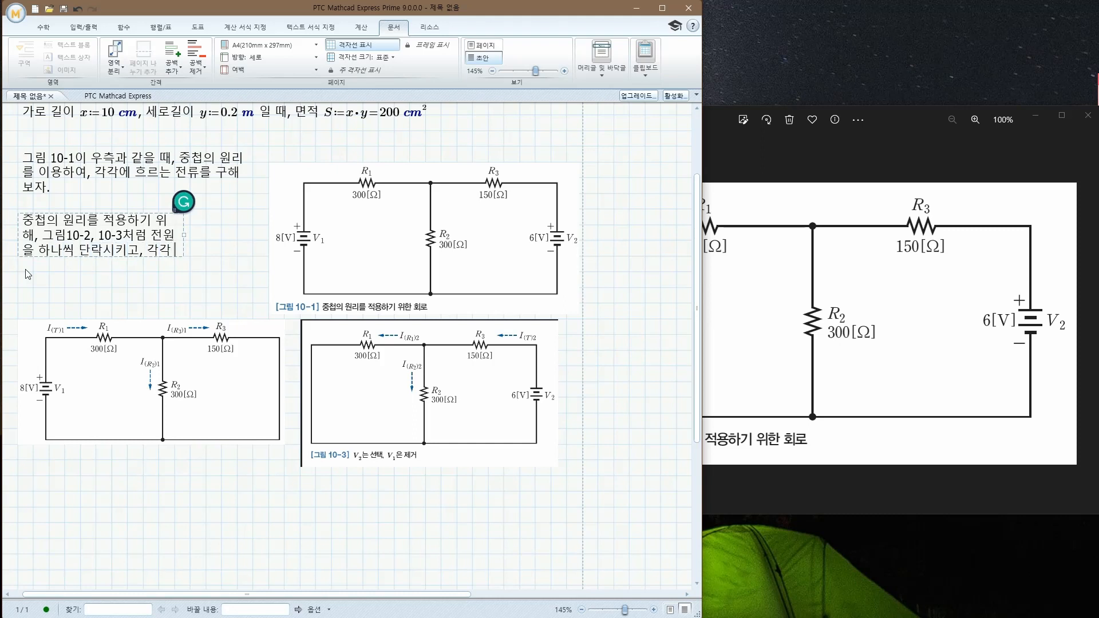
type(" 문제를 풀어 원하는 값")
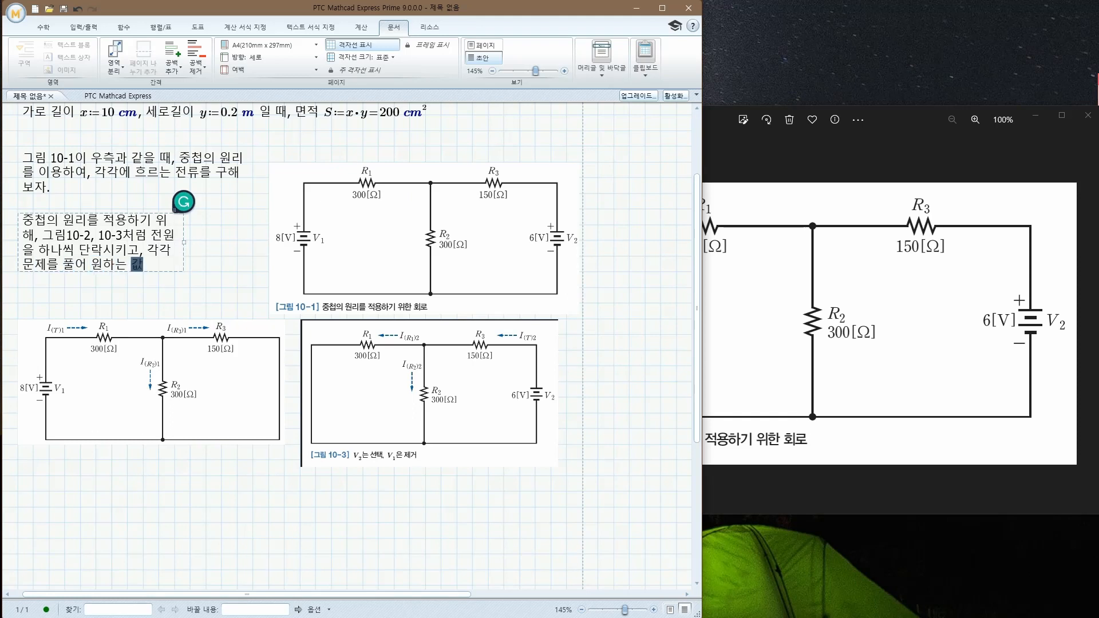
type("을 구할 ㅅ")
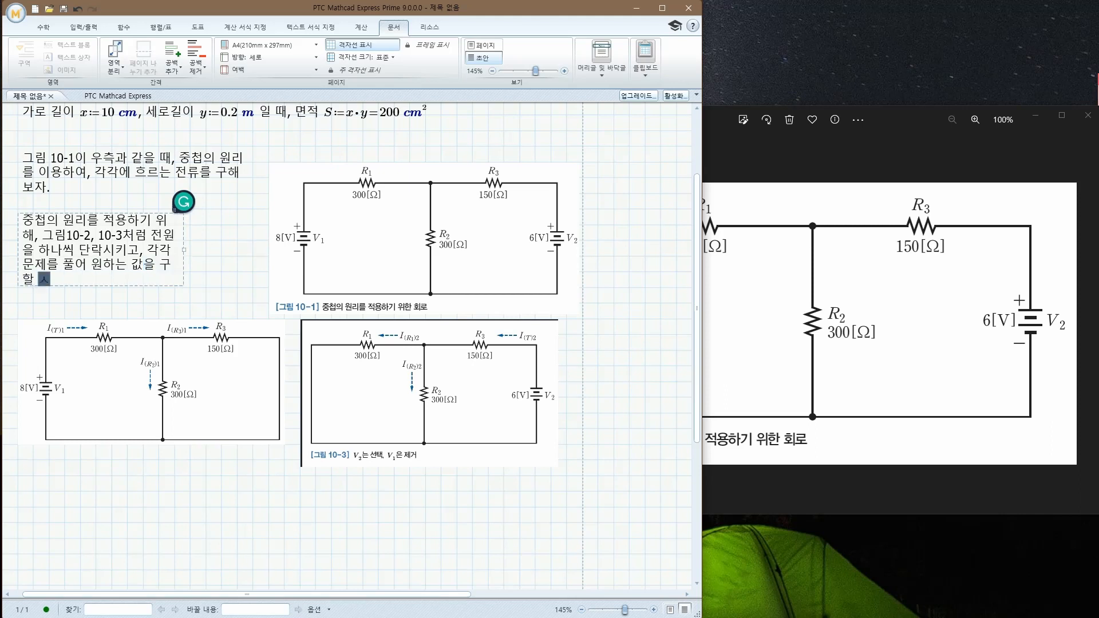
type("ㅜ 있다.")
left_click_drag(183, 250, 260, 256)
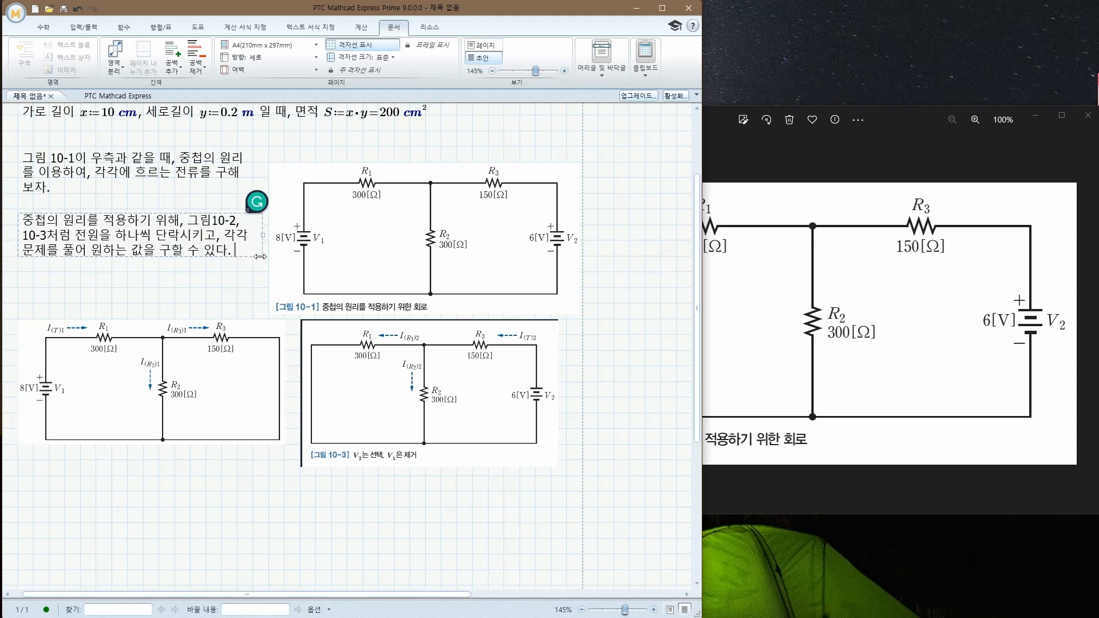
left_click(49, 474)
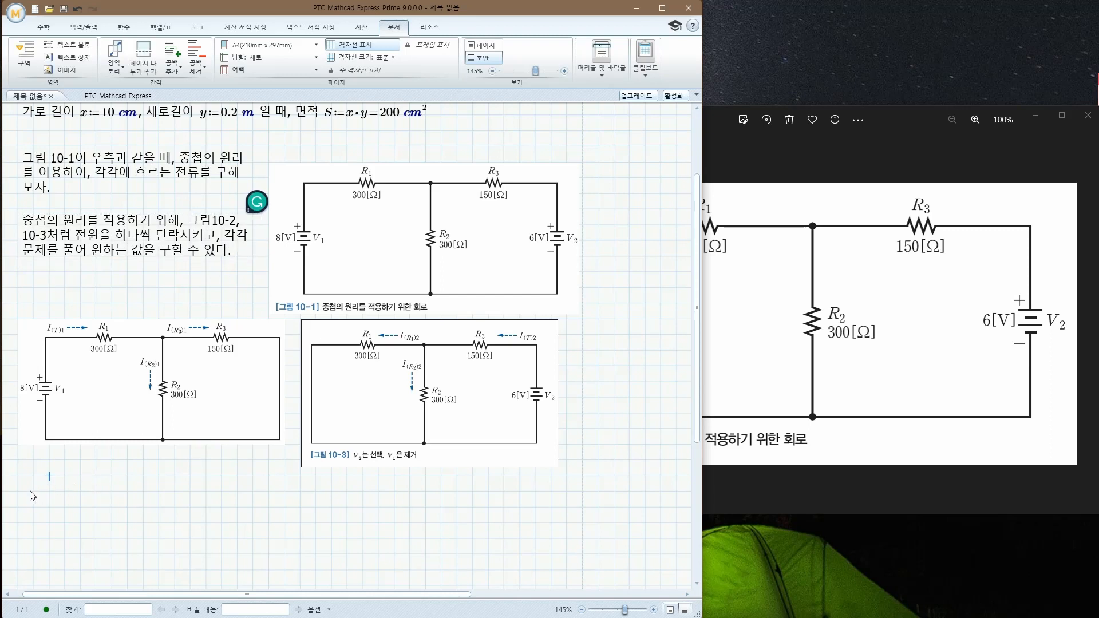
- Below the V1 diagram, start a definition of R23 as the product R2·R3, with the numbers as subscripts
left_click(34, 491)
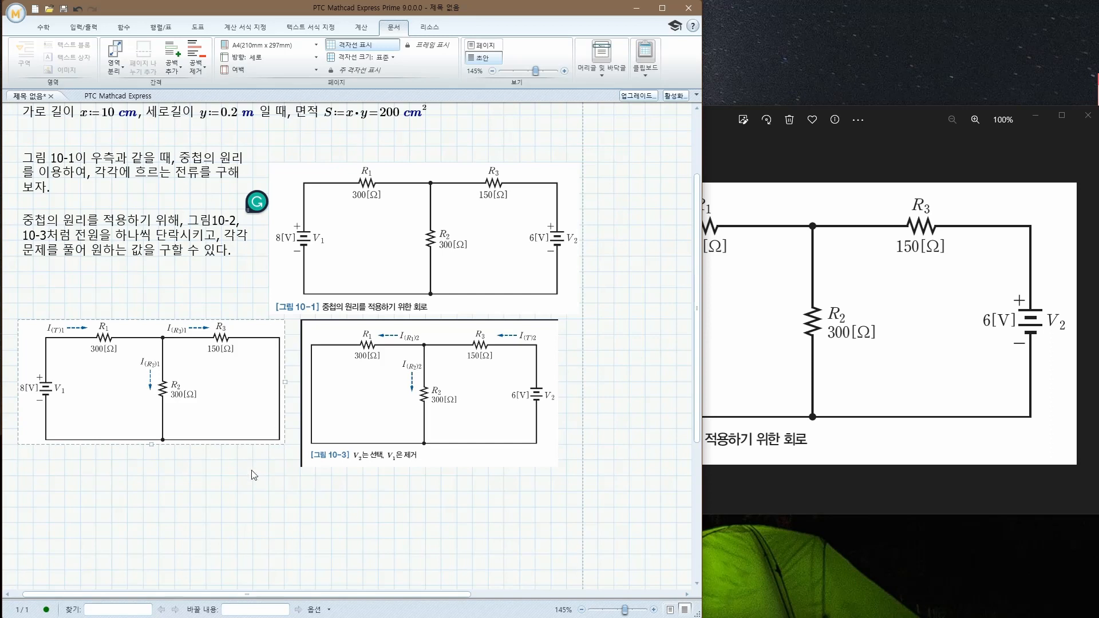
left_click(252, 464)
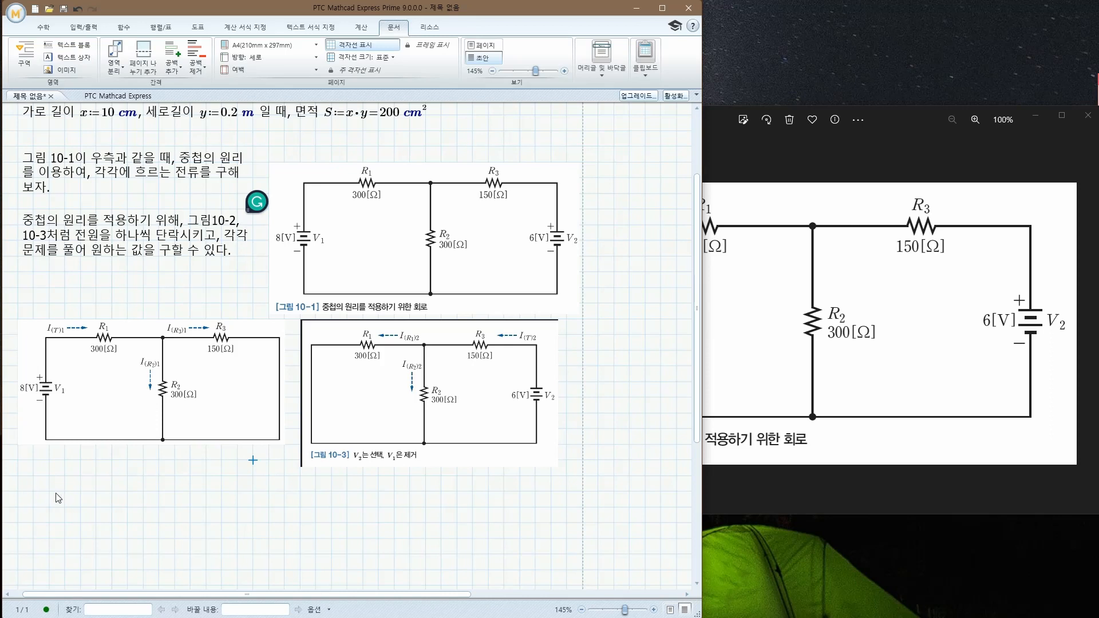
left_click(36, 492)
type("R")
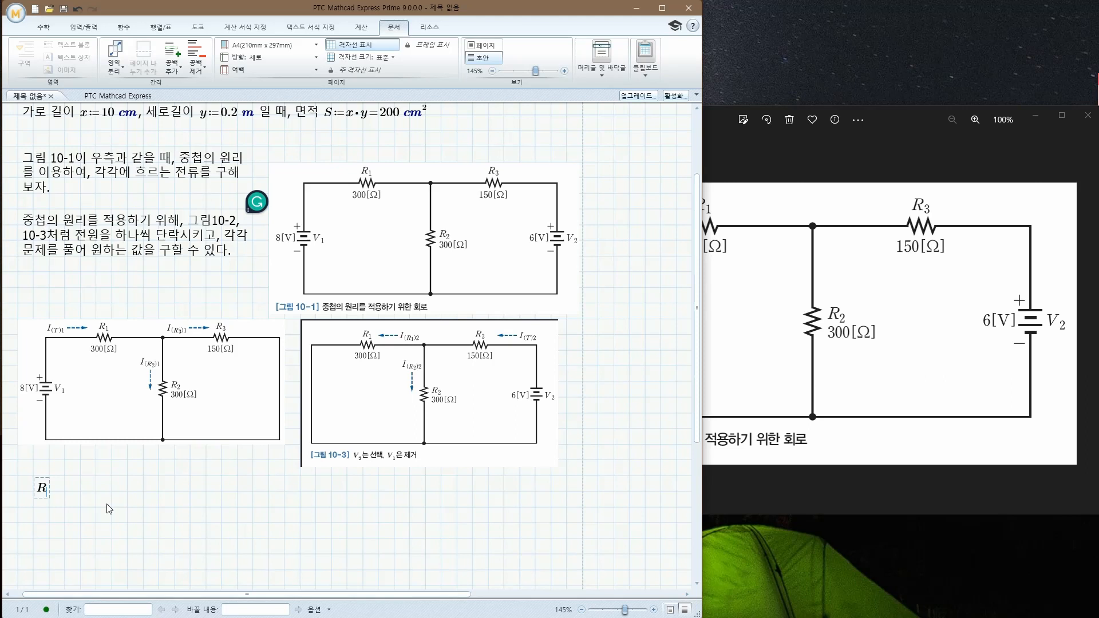
type(".23")
type(":=")
type("R")
type("2")
key("BackSpace")
type(".2*R.3")
- Divide the whole product R2·R3 by R2+R3 in the R23 definition and evaluate it
key("space")
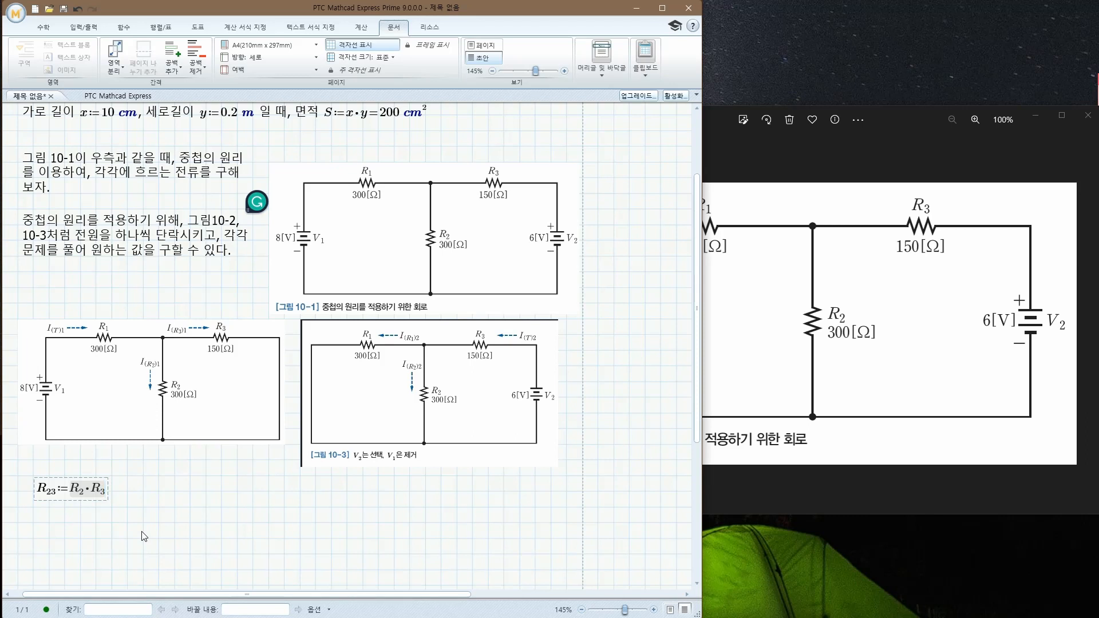
type("/")
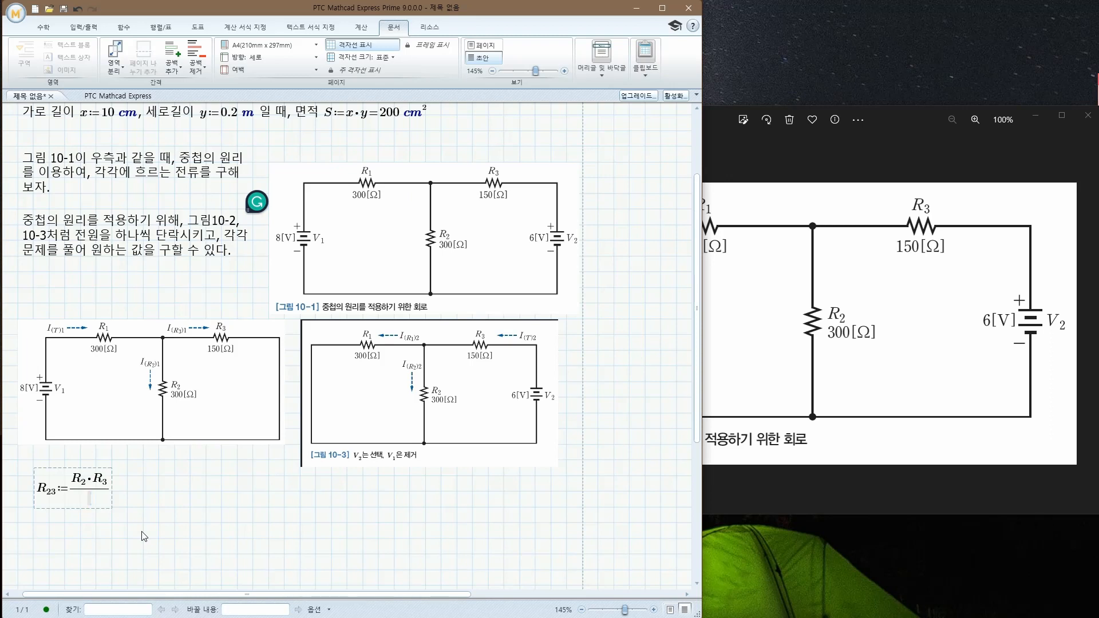
type("(R2+R3)")
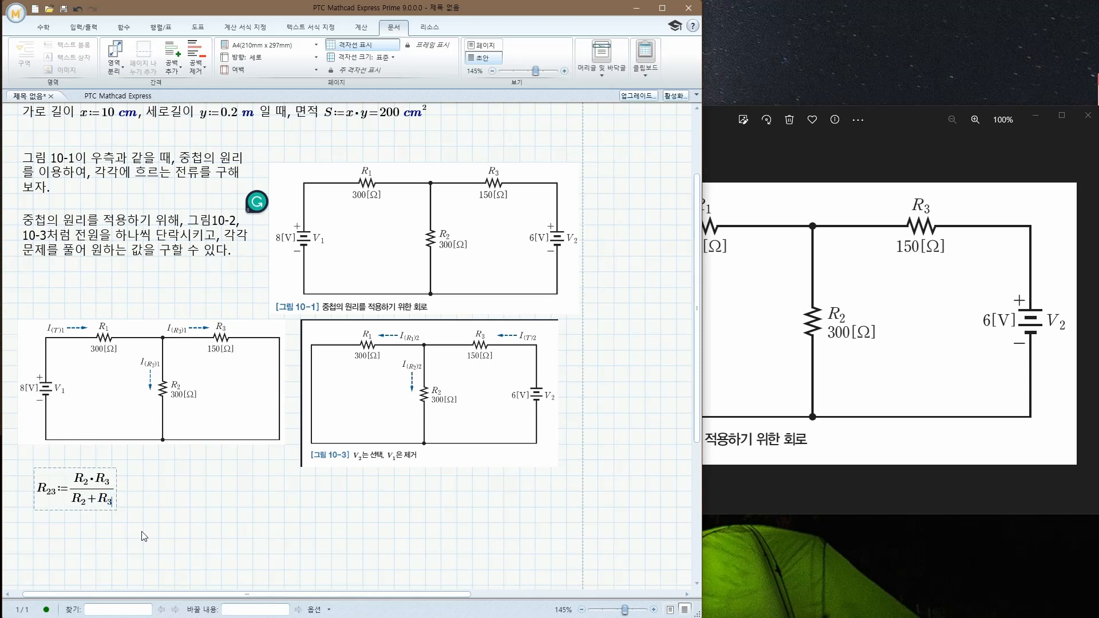
type("=")
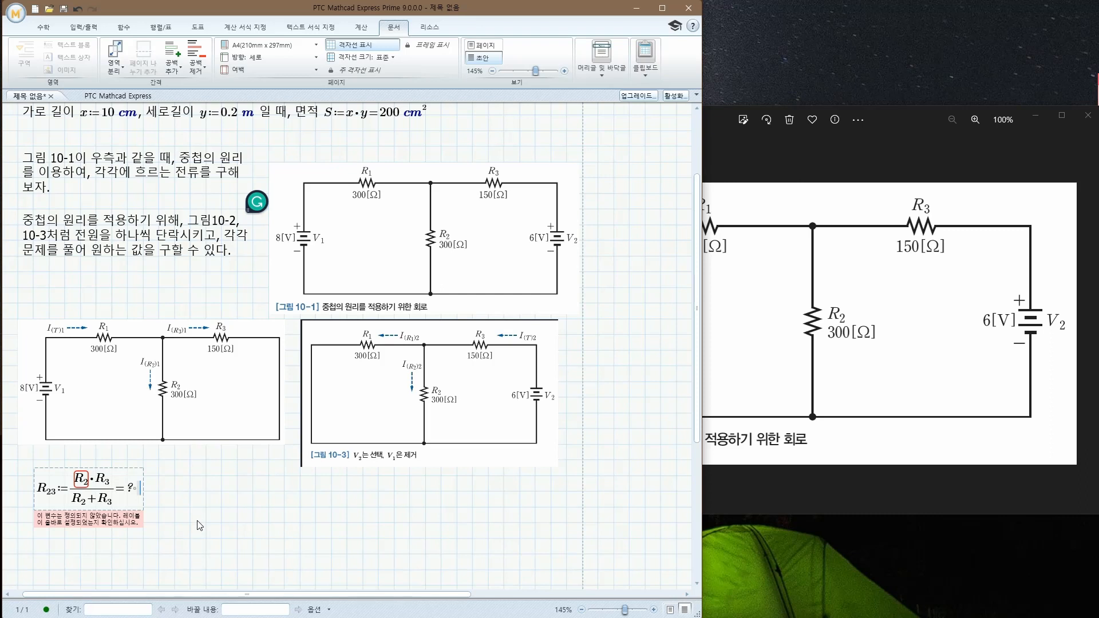
- Define V1, with subscript 1, as 8 V just below the explanation text
left_click(21, 286)
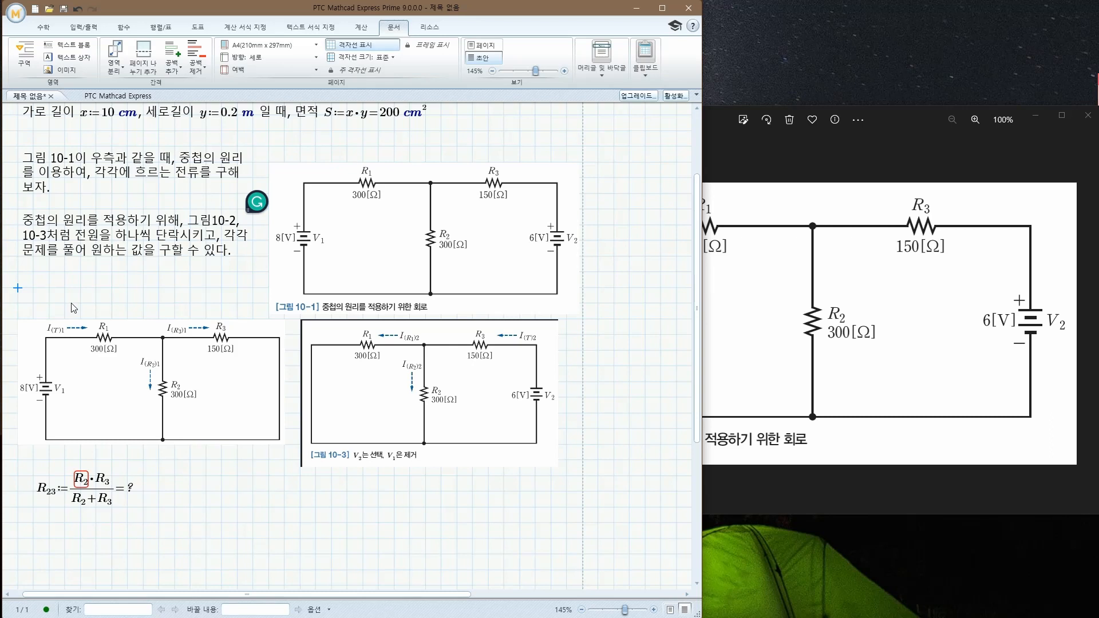
type("V")
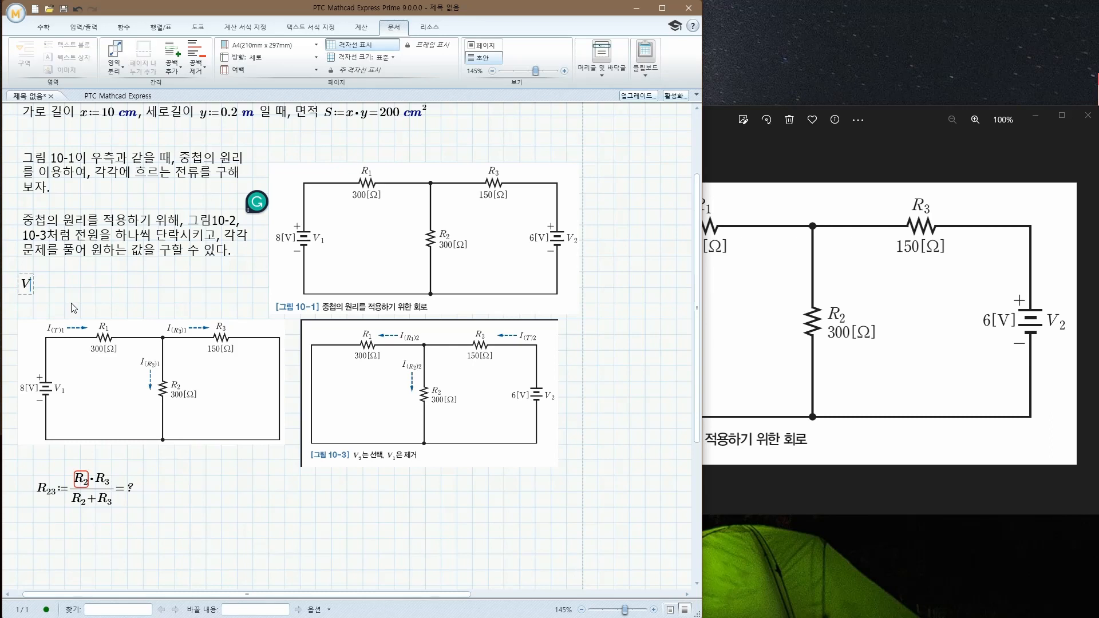
key("ctrl+minus")
type("1")
type(":=")
type("8·V")
key("Right")
key("Right")
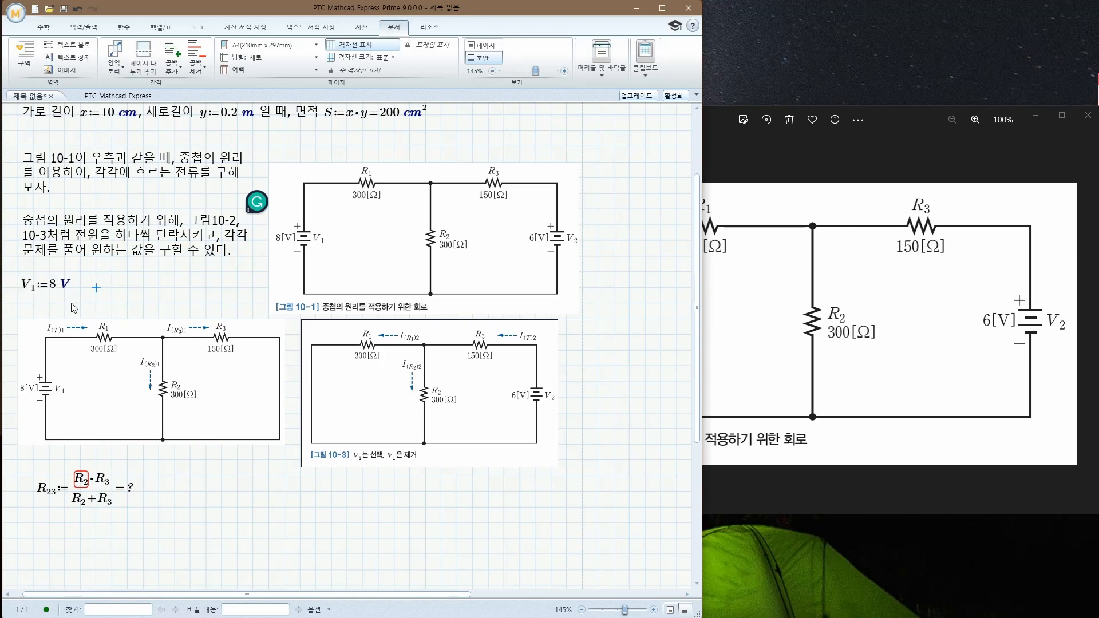
- Define V2, with subscript 2, as 6 V on the same line beside the V1 definition
type("V")
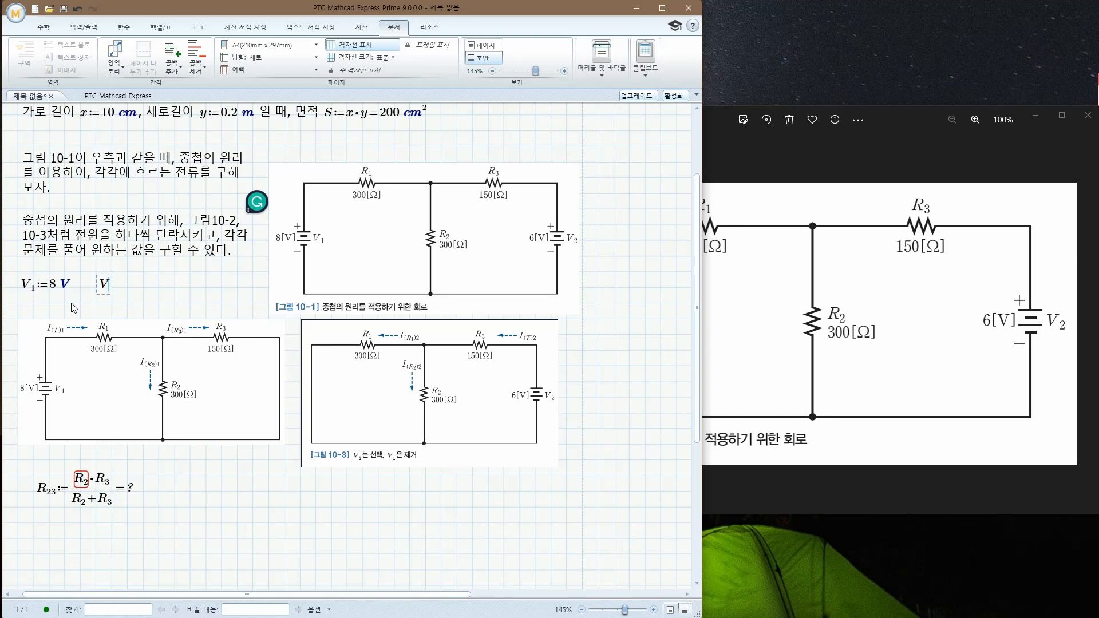
type(".2")
type(":")
type("6*V")
key("Return")
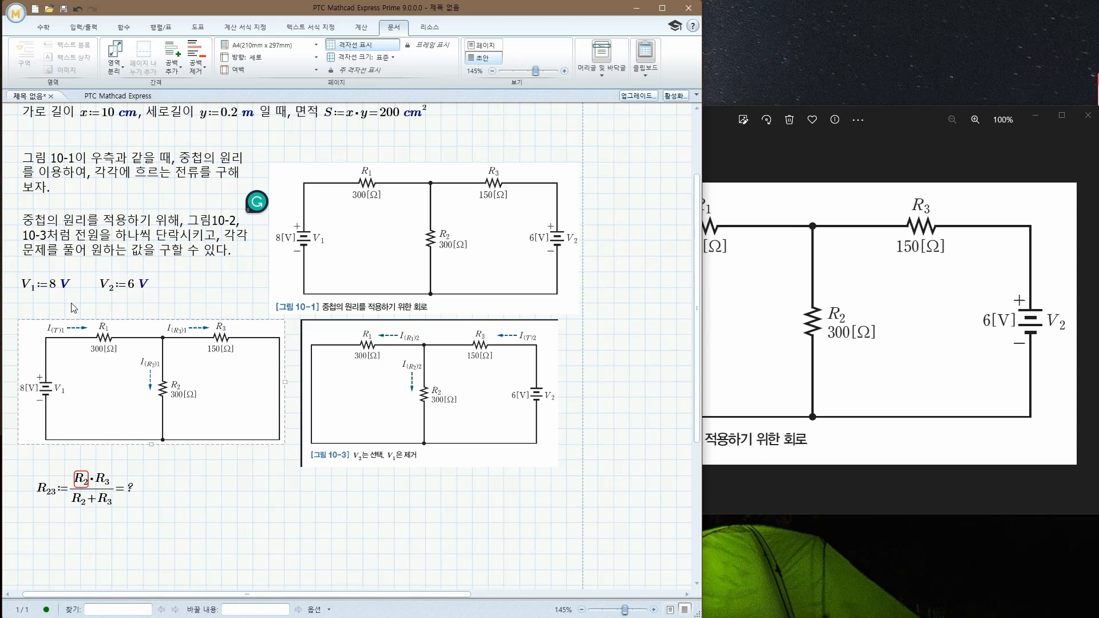
- Move the V1 diagram down slightly to free a line beneath the voltage definitions
left_click(53, 444)
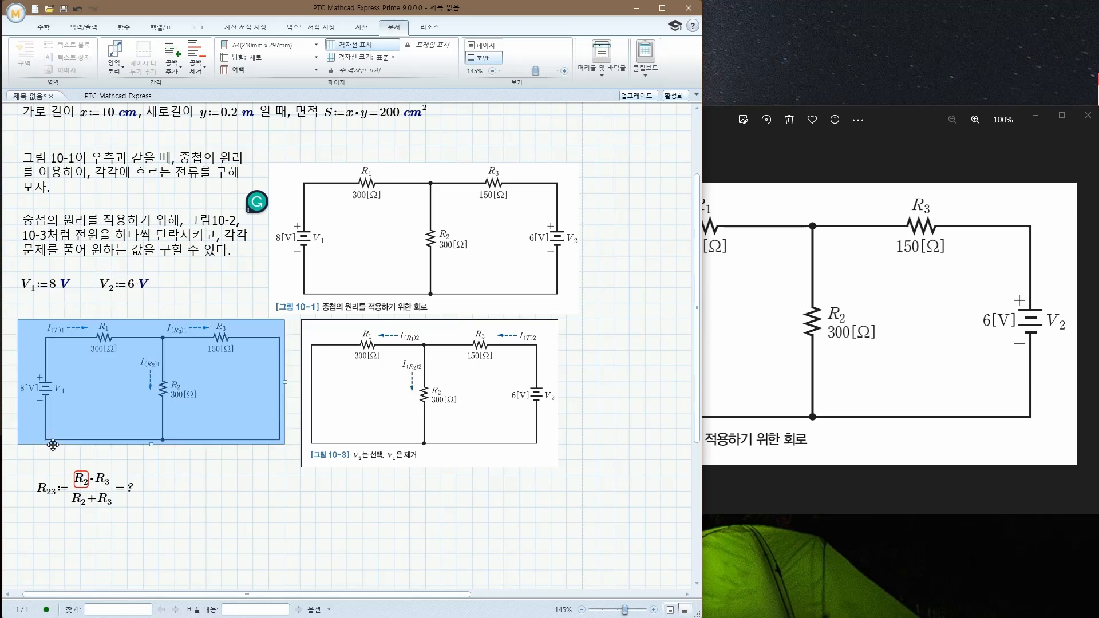
left_click_drag(53, 445, 45, 461)
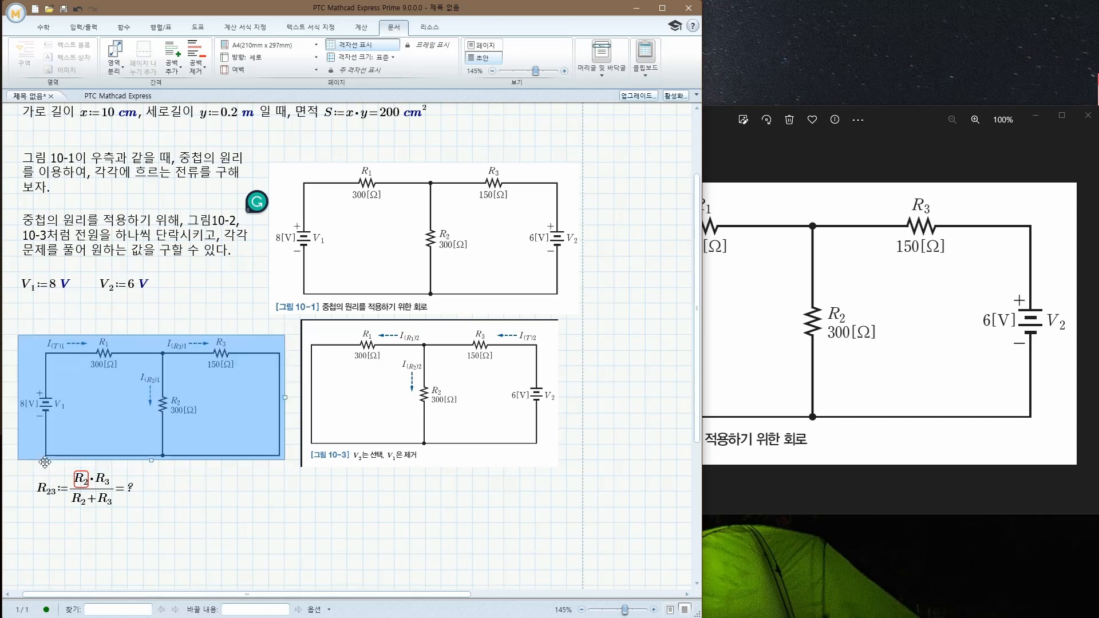
- Define R1, with subscript 1, as 300 Ω below the V1 definition, using the capital Greek omega symbol
left_click(18, 319)
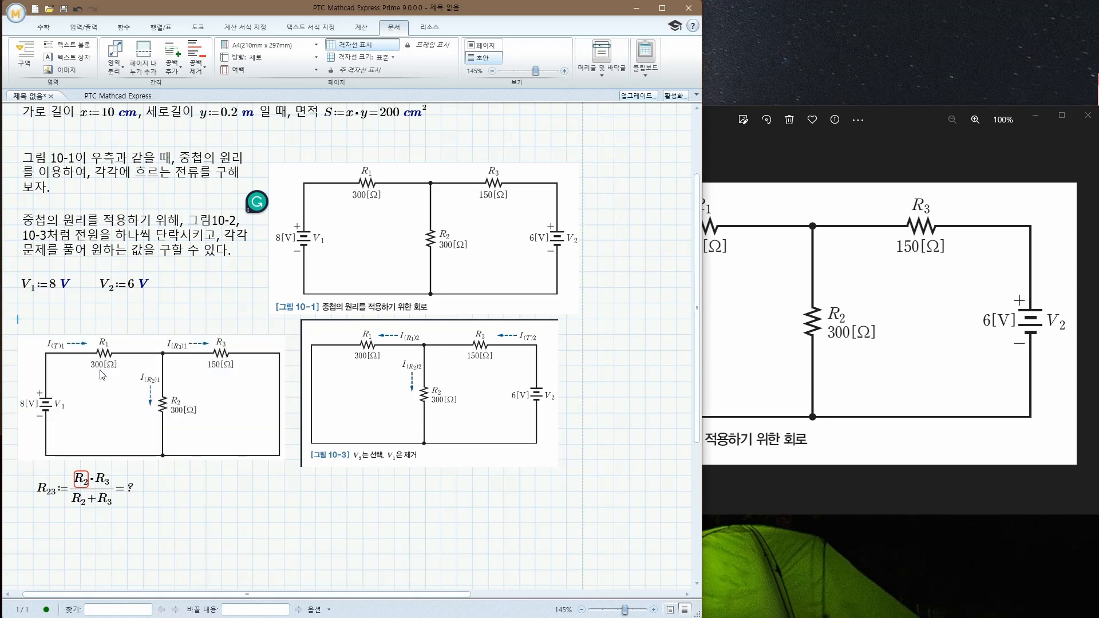
type("R.1:")
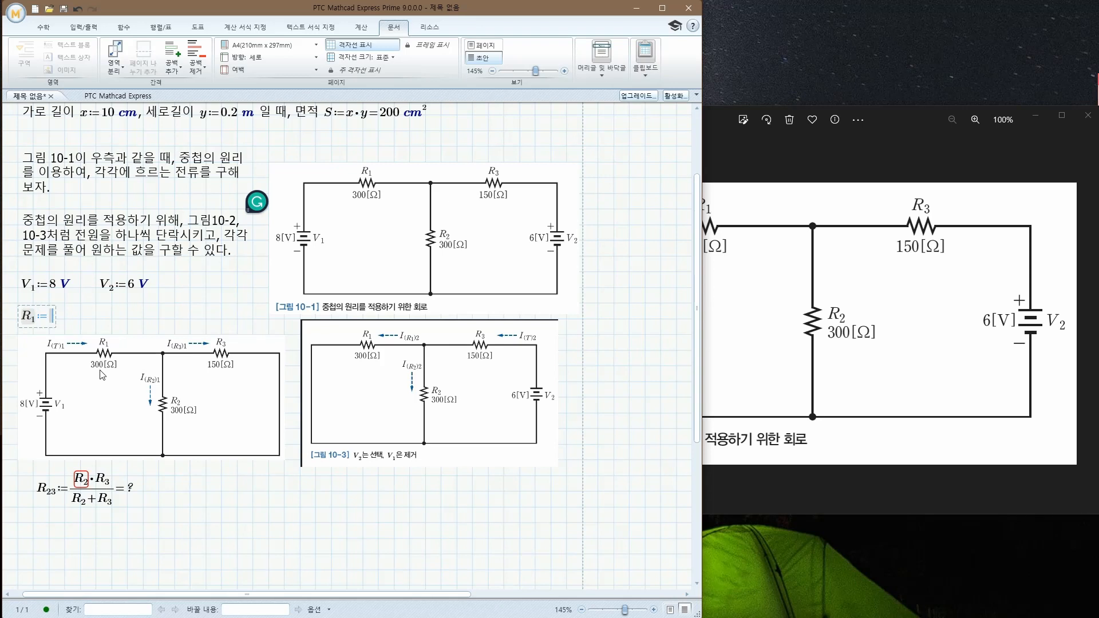
type("300")
left_click(44, 28)
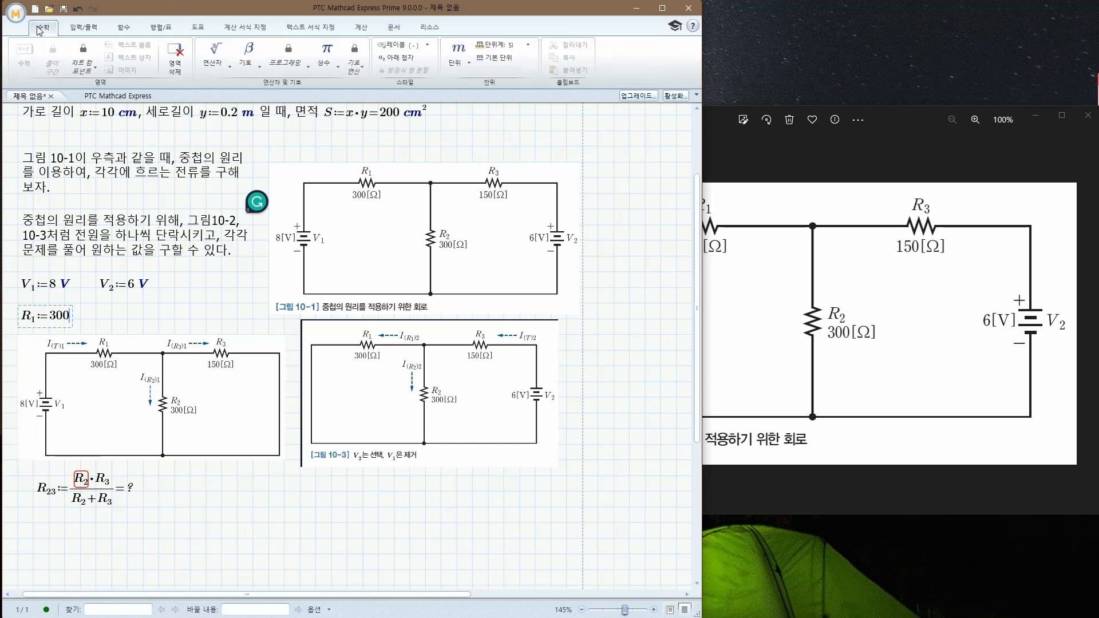
left_click(252, 56)
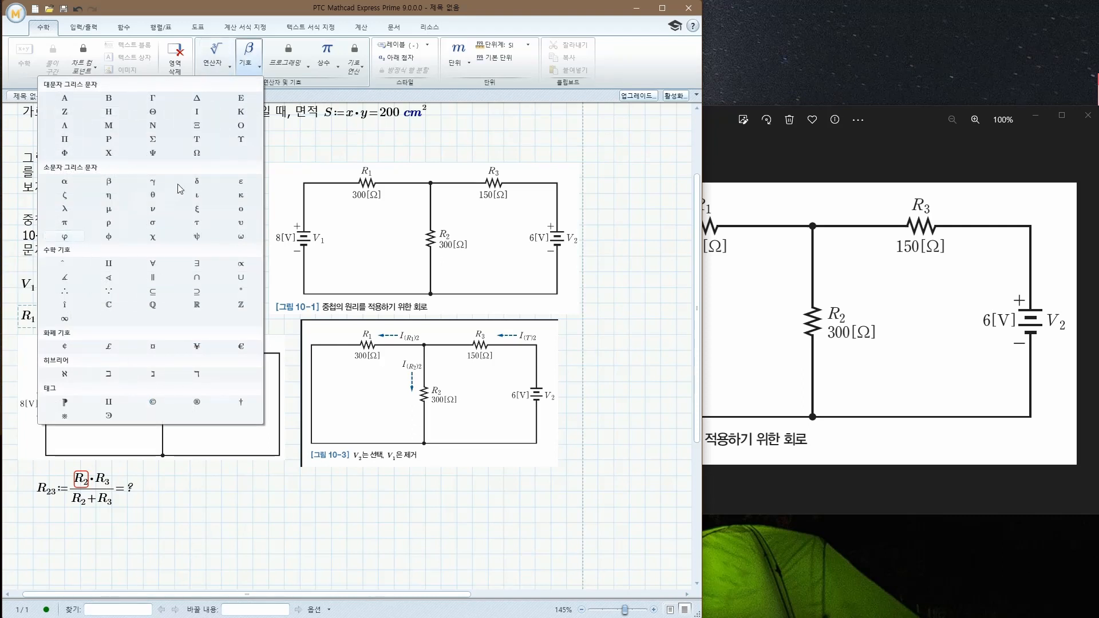
left_click(197, 153)
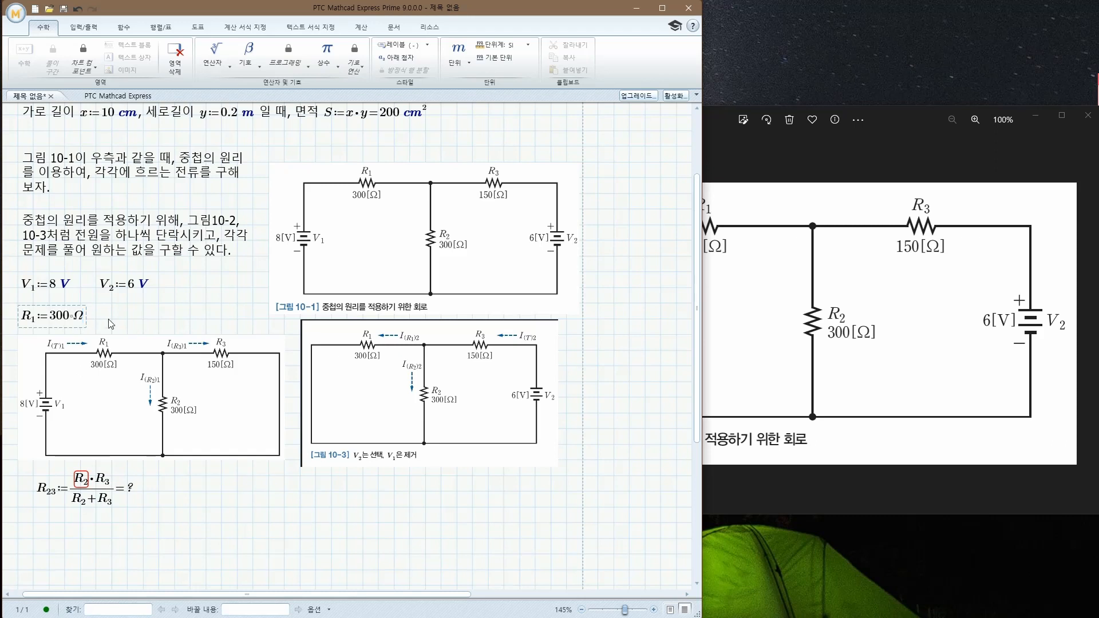
- Define R2, with subscript 2, as 300 Ω beside the R1 definition, using the capital Greek omega symbol
left_click(112, 319)
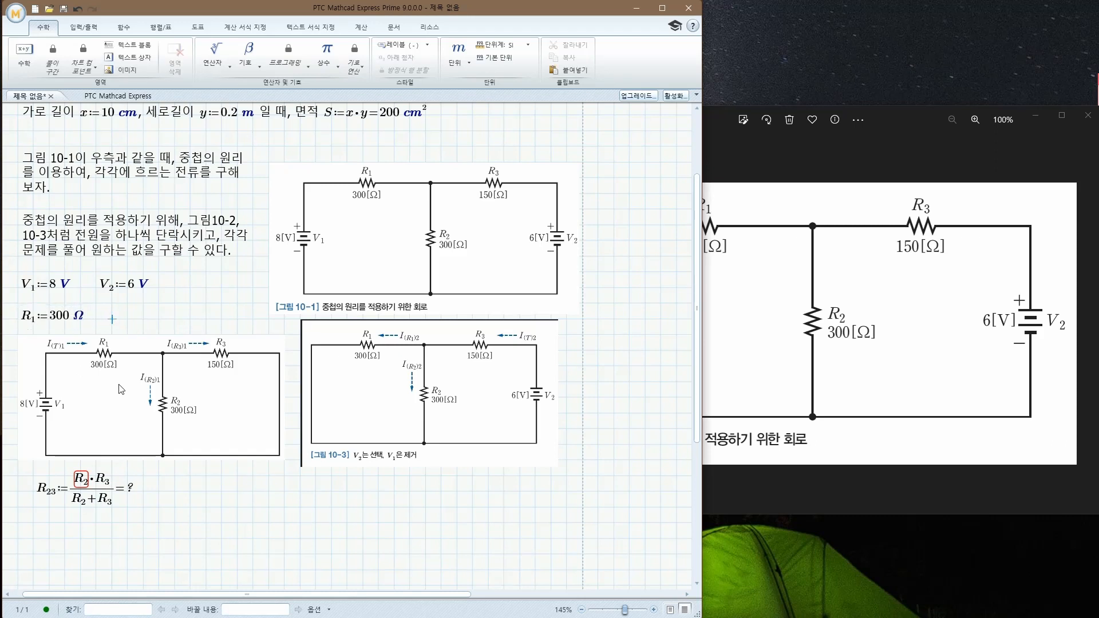
type("R")
type(".2:")
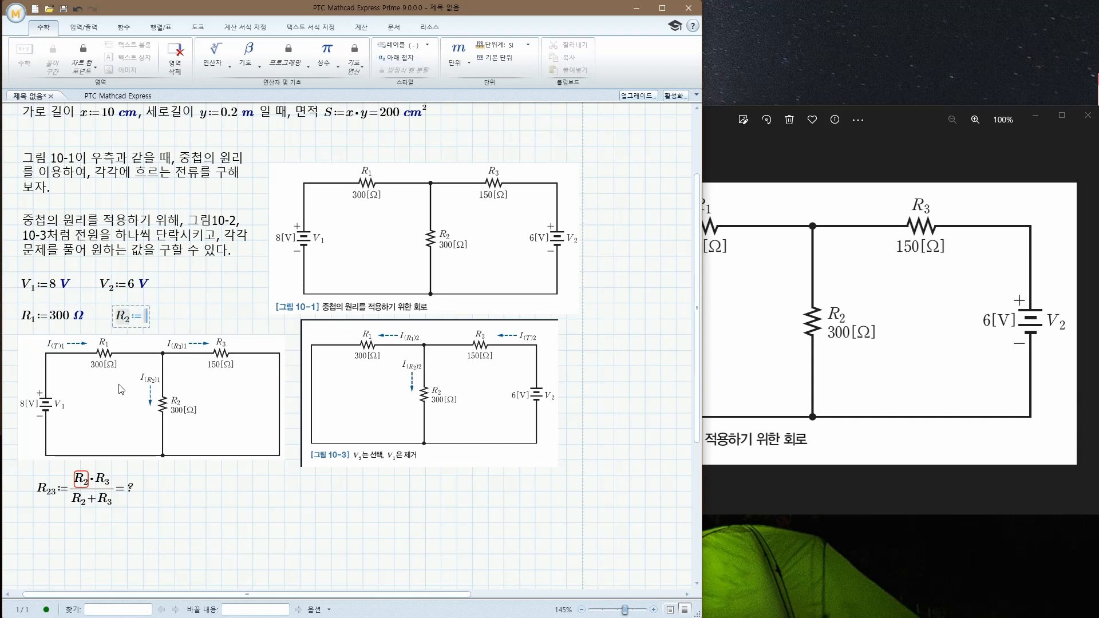
type("300")
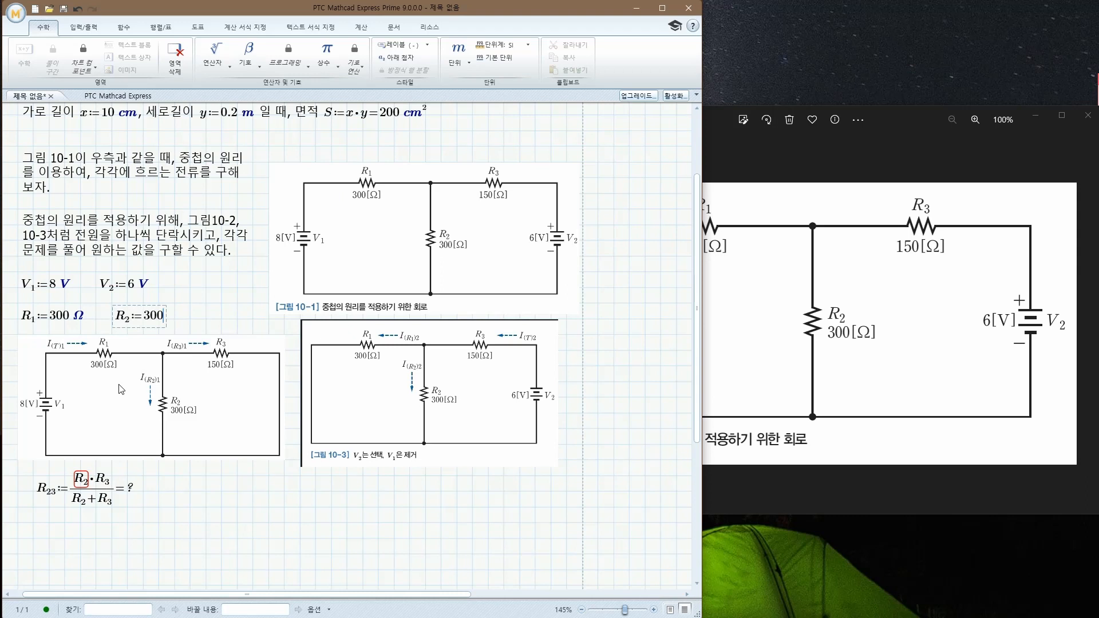
type("W")
key("ctrl+g")
key("Return")
- Define R3, with subscript 3, as 150 Ω on the same line beside the R2 definition
type("R")
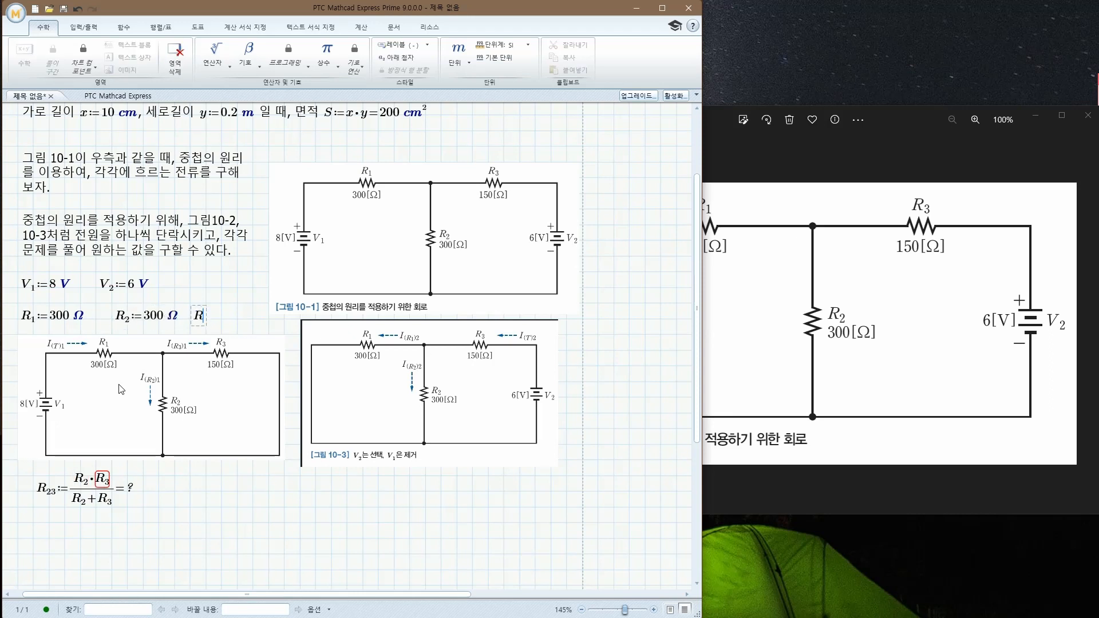
type(".3:")
type("150*W")
key("ctrl+g")
left_click(150, 511)
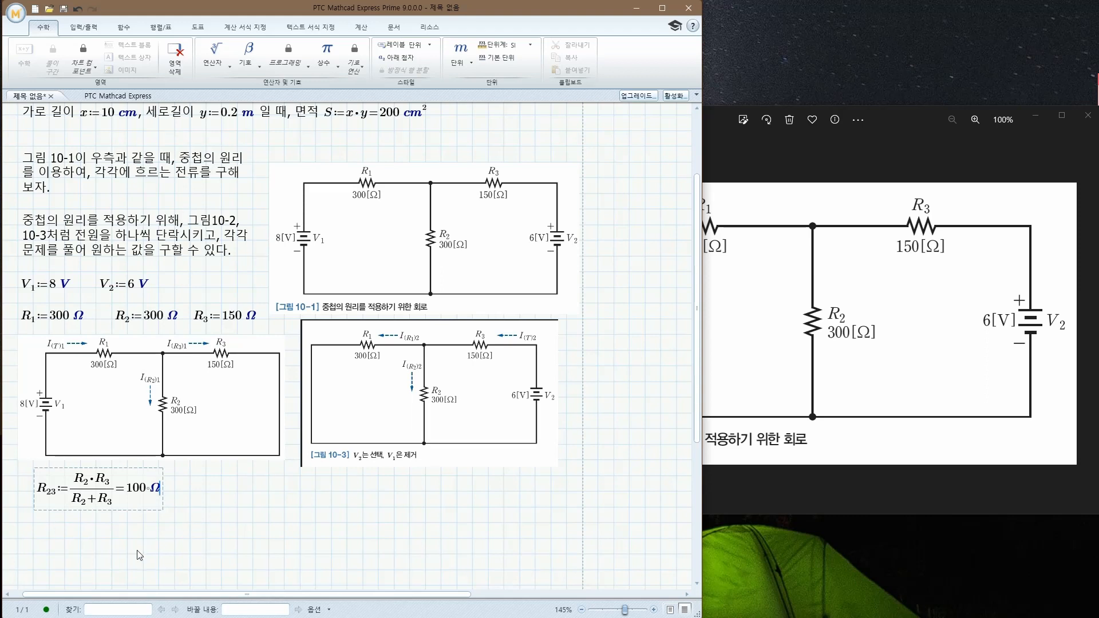
- Start a definition for R with subscript T1 beside the R23 equation
left_click(191, 491)
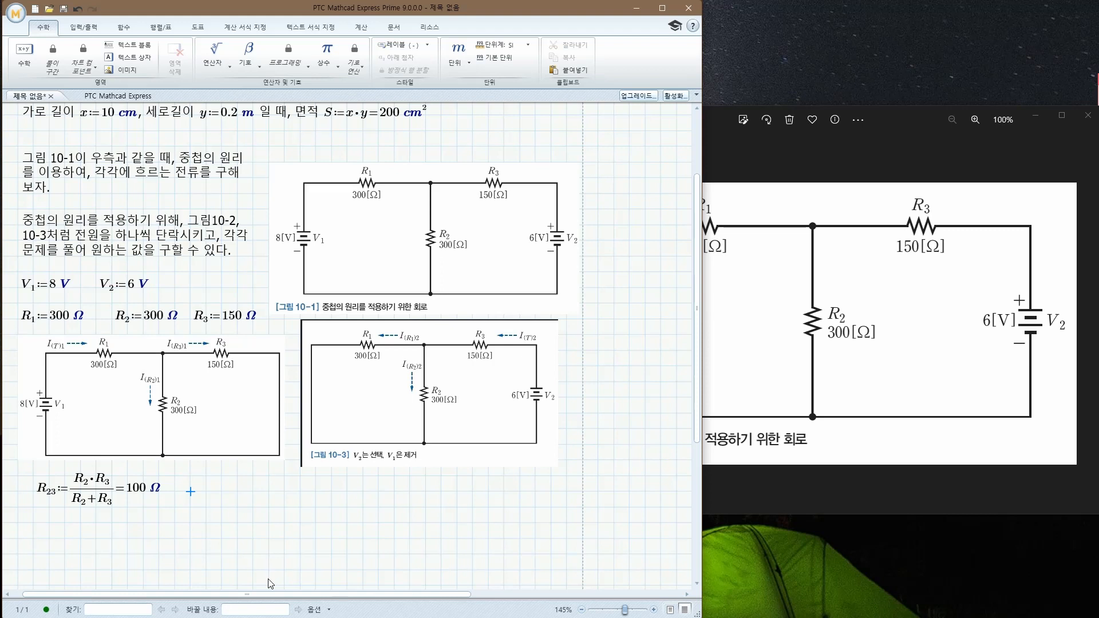
type("R")
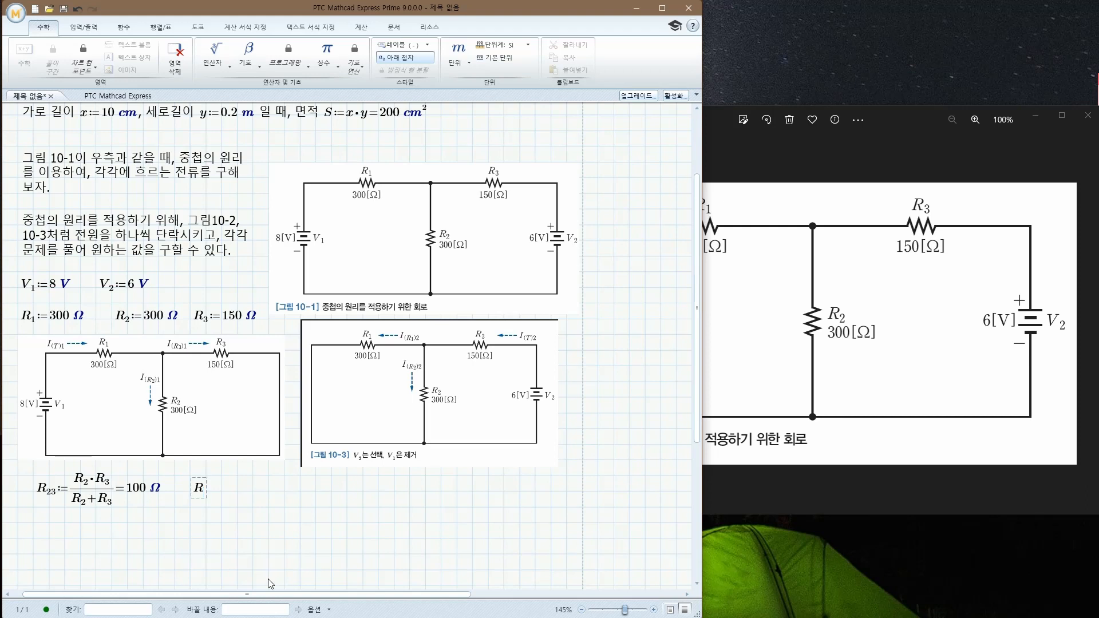
type("(")
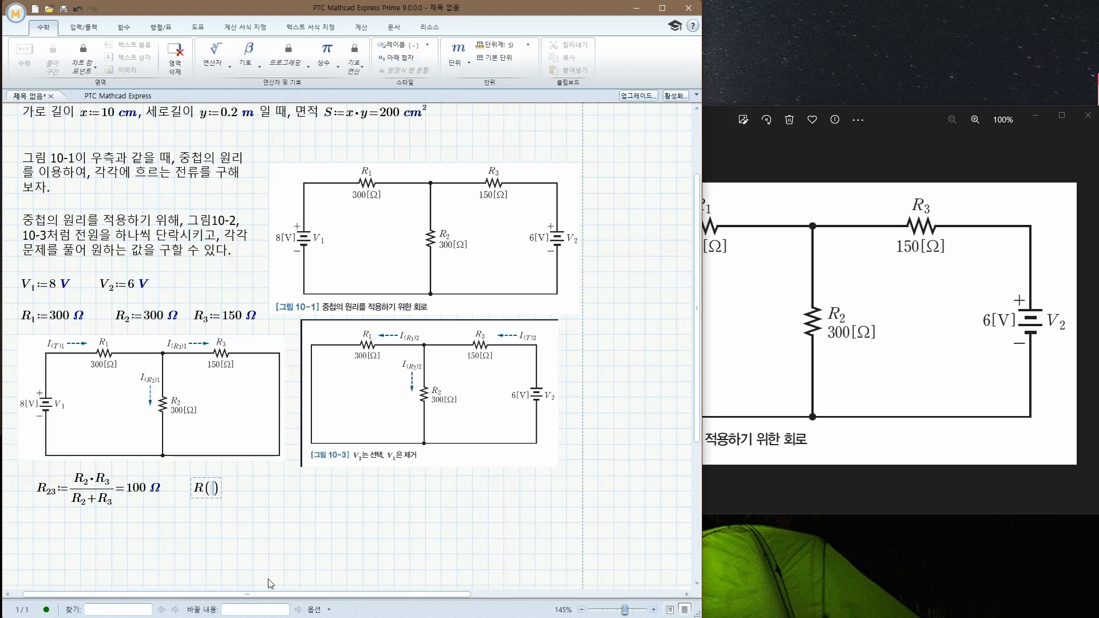
key("BackSpace")
key("ctrl+minus")
type("T")
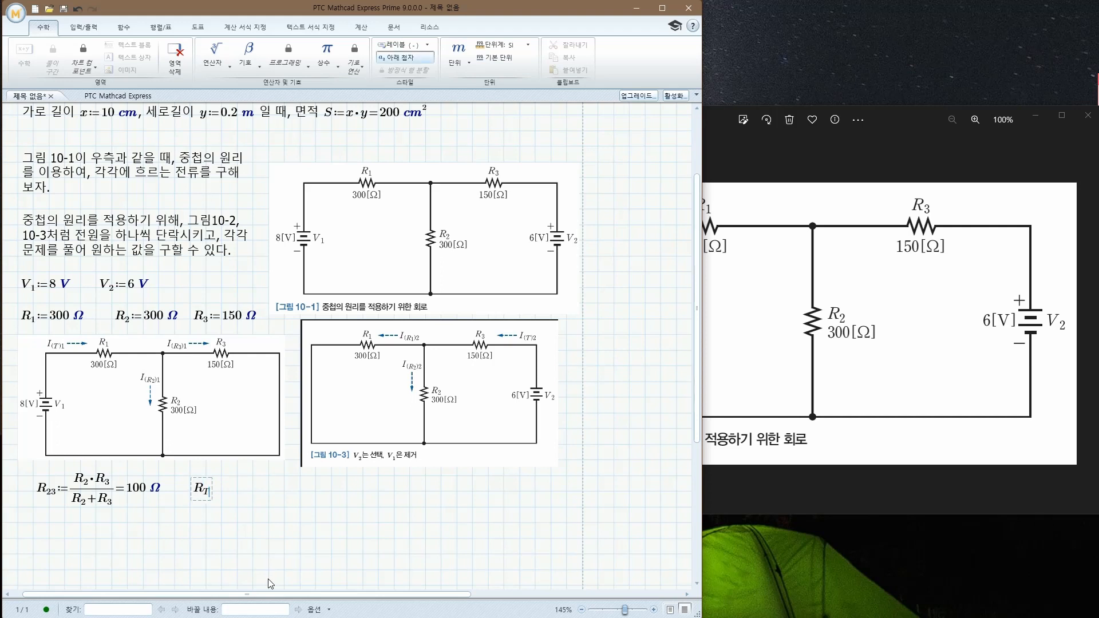
type("1")
type(":=")
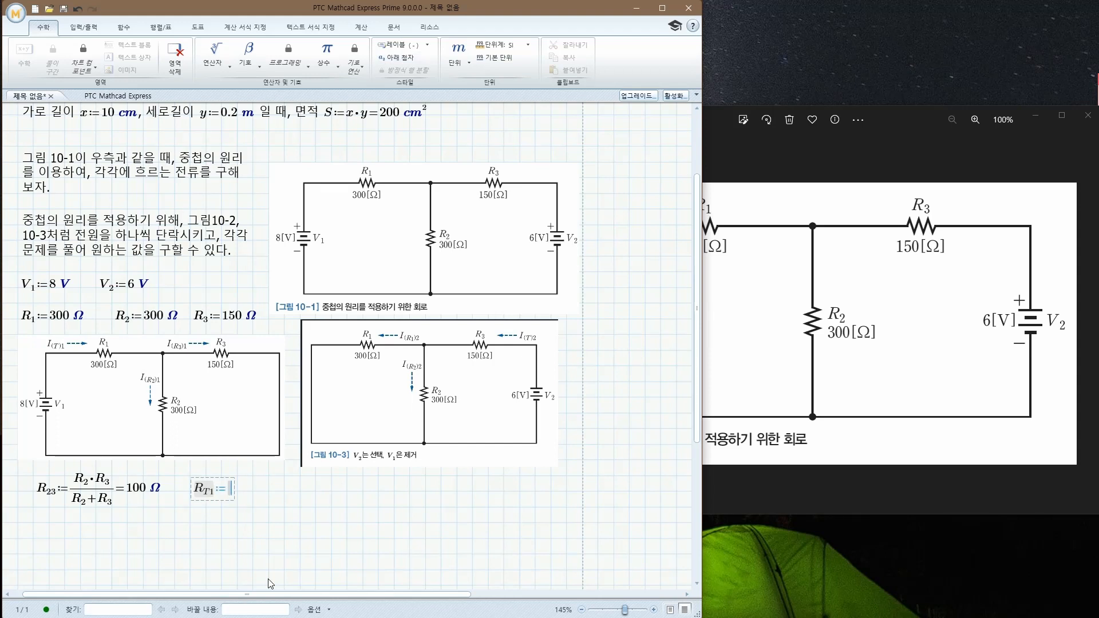
- Set the RT1 definition to R1 + R23, with 1 and 23 as subscripts, and evaluate it
type("R1")
key("BackSpace")
key("ctrl+minus")
type("1")
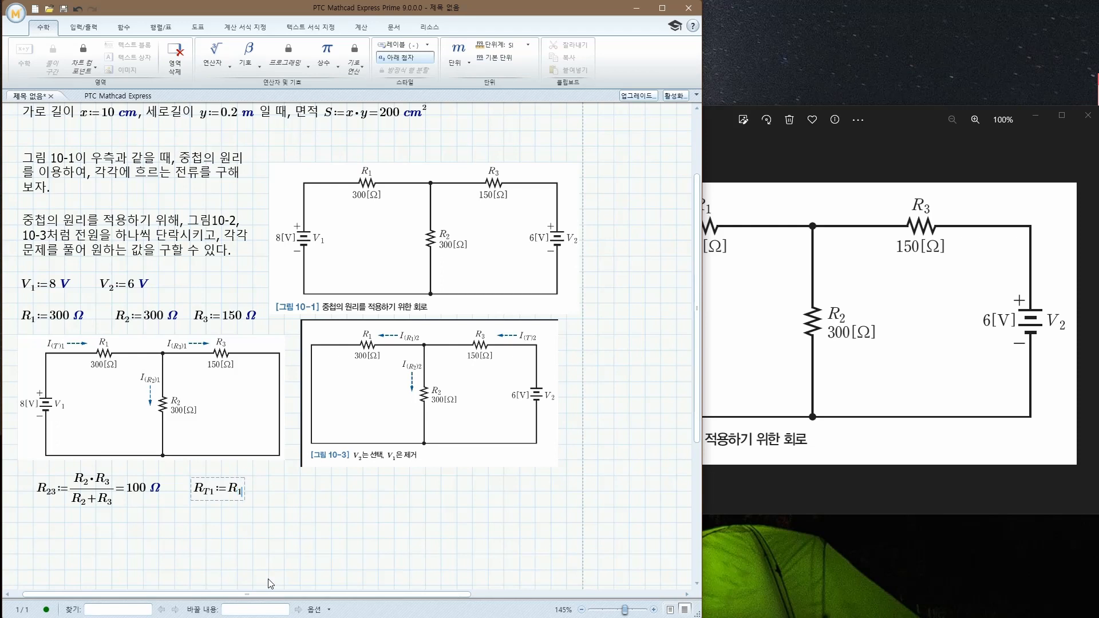
type("+R")
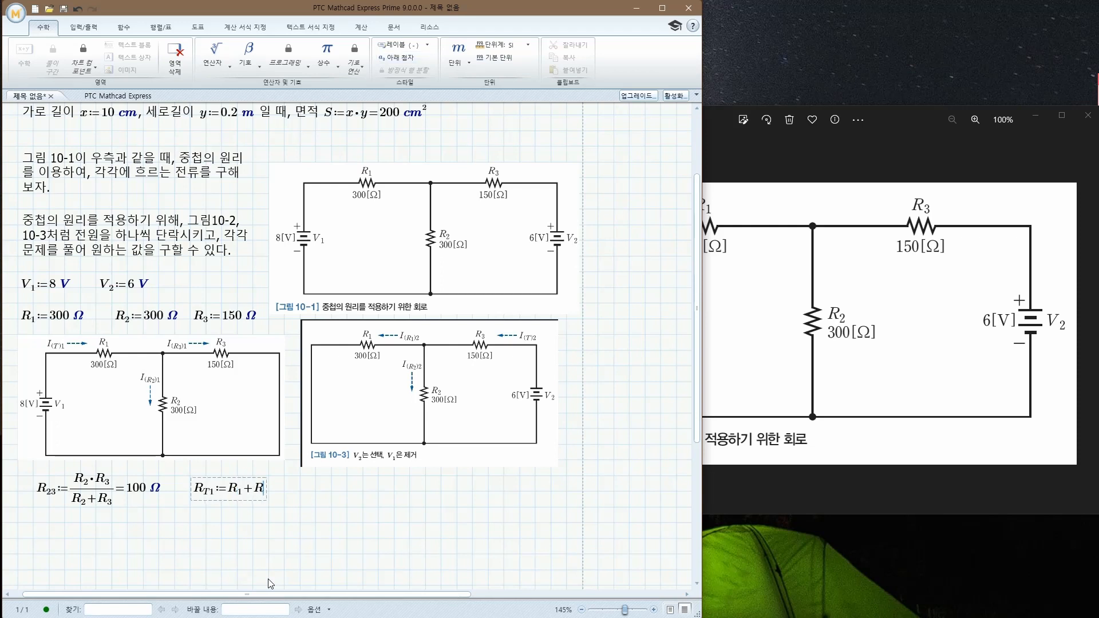
key("ctrl+minus")
type("23")
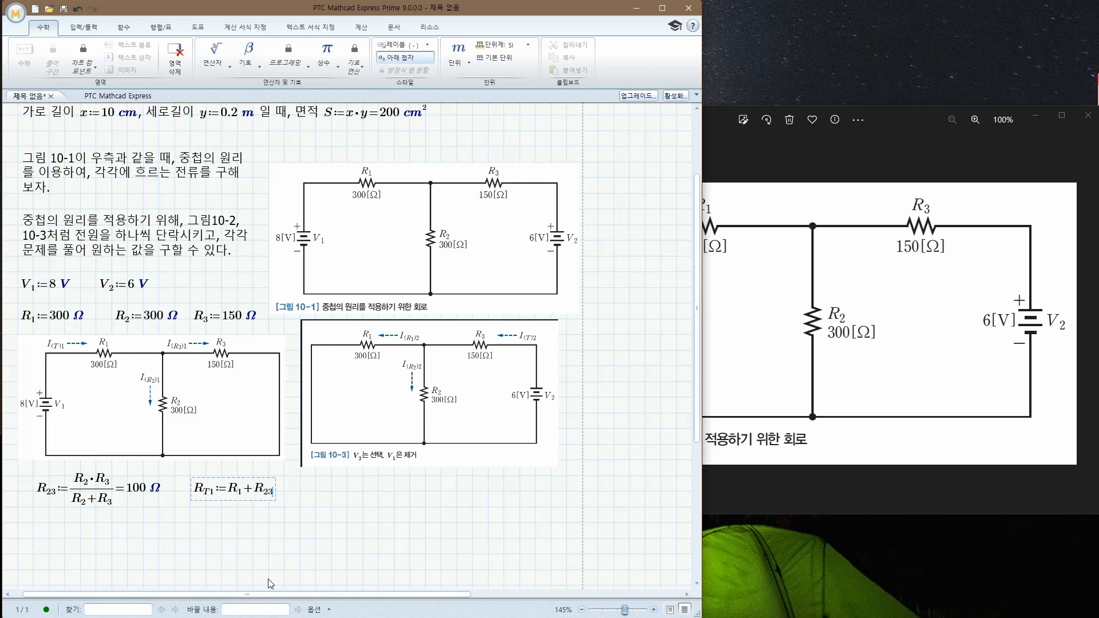
type("=400 Ω")
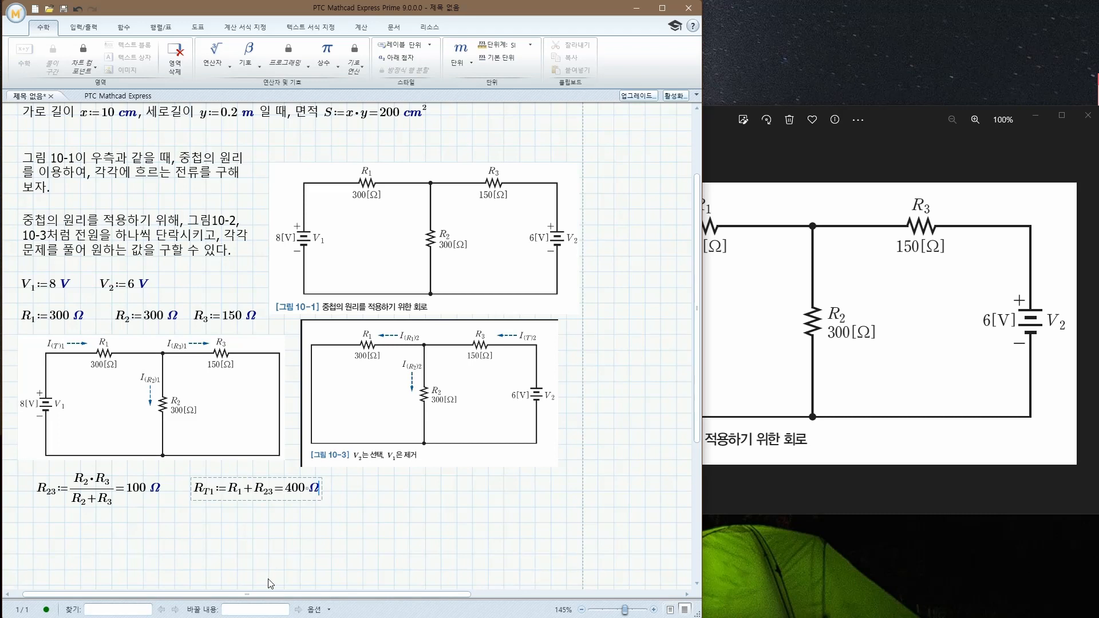
- Start a definition for I with subscript T1 on a new line below the R23 equation
key("Return")
key("Return")
key("Return")
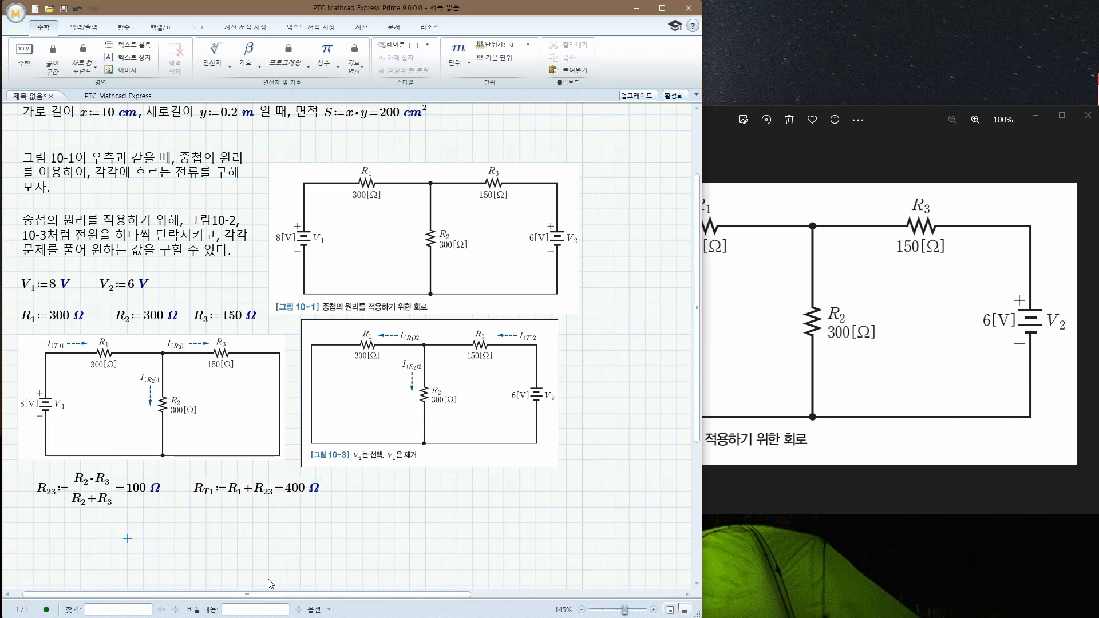
key("Left")
key("Left")
key("Left")
key("Left")
key("Left")
key("Left")
type("I")
key("ctrl+minus")
type("T1")
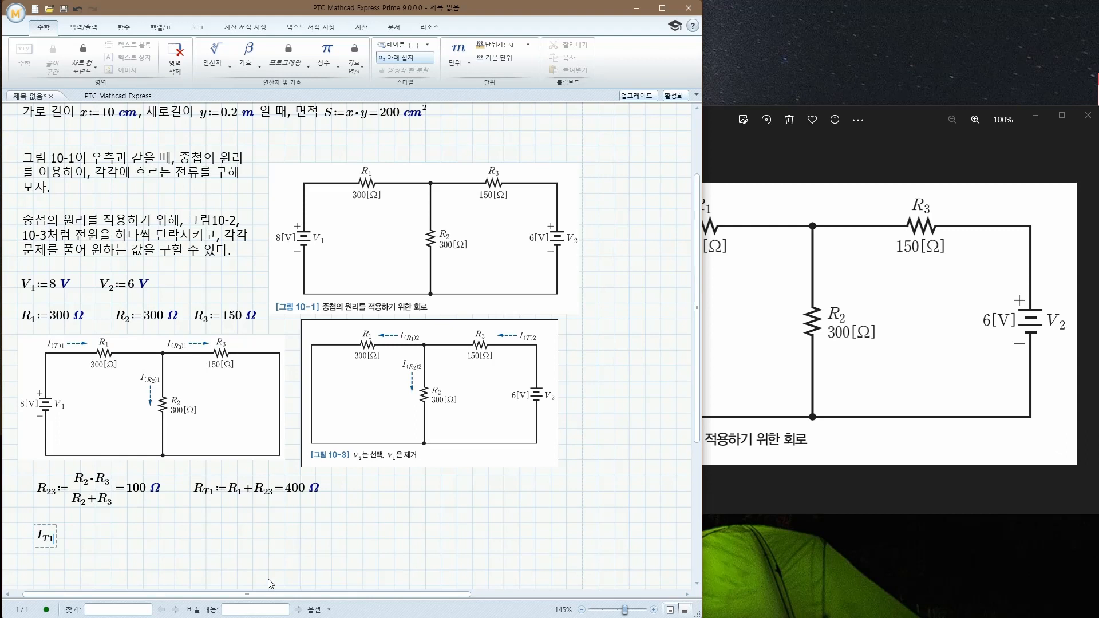
type(":=")
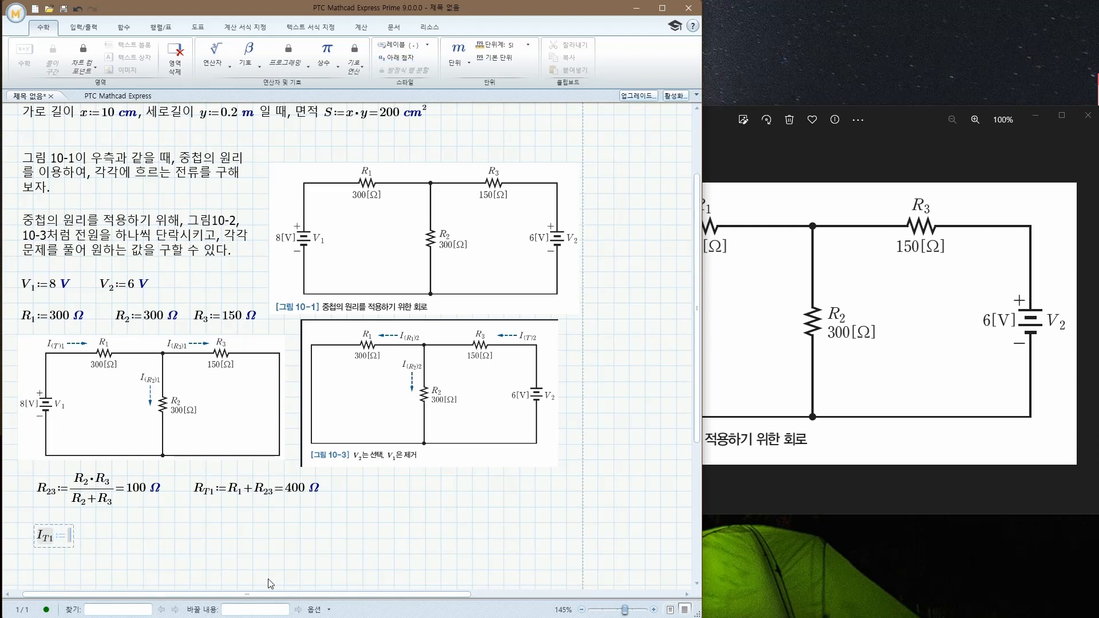
- Set the IT1 definition to the fraction V1 / RT1, evaluate it and show the result in mA
type("V")
type(".1/")
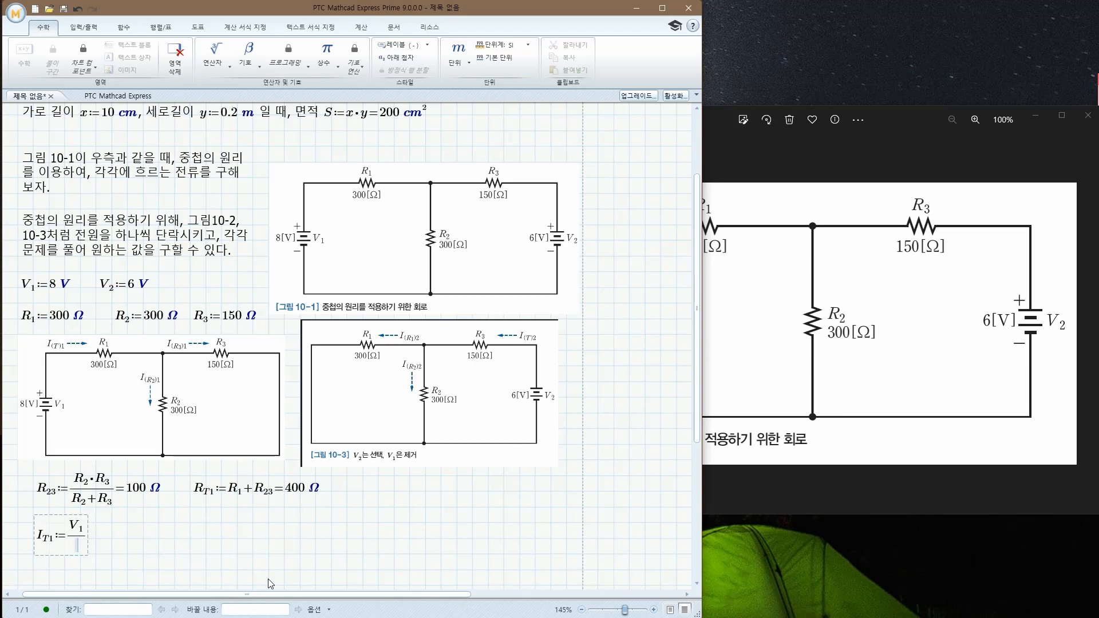
type("R")
key("ctrl+minus")
type("T1=0.02 A")
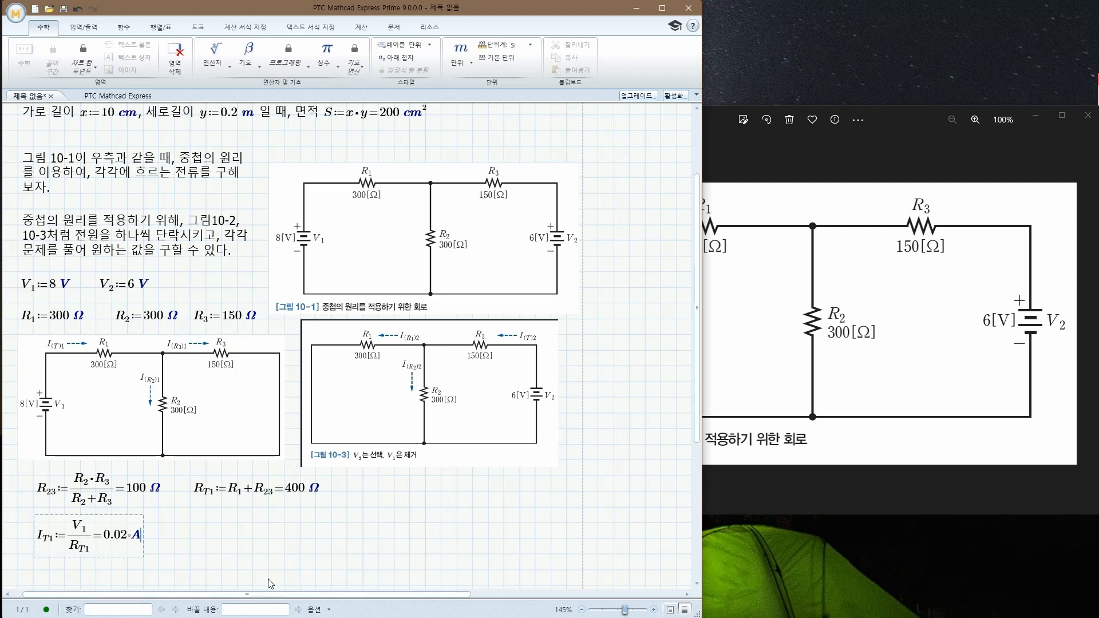
key("Left")
type("m")
key("Return")
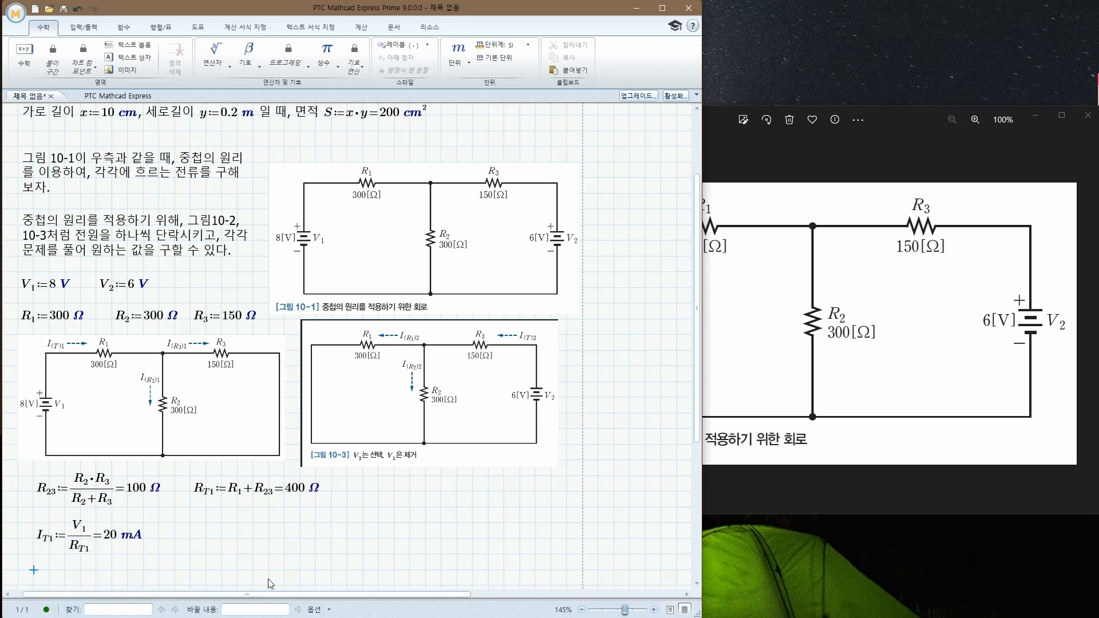
- Enter the variable I with subscript R2_1 to the right of the IT1 equation, below the RT1 equation
key("Right")
key("Right")
key("Right")
key("Right")
key("Right")
key("Right")
key("Right")
key("Right")
key("Right")
key("Right")
key("Right")
key("Up")
key("Up")
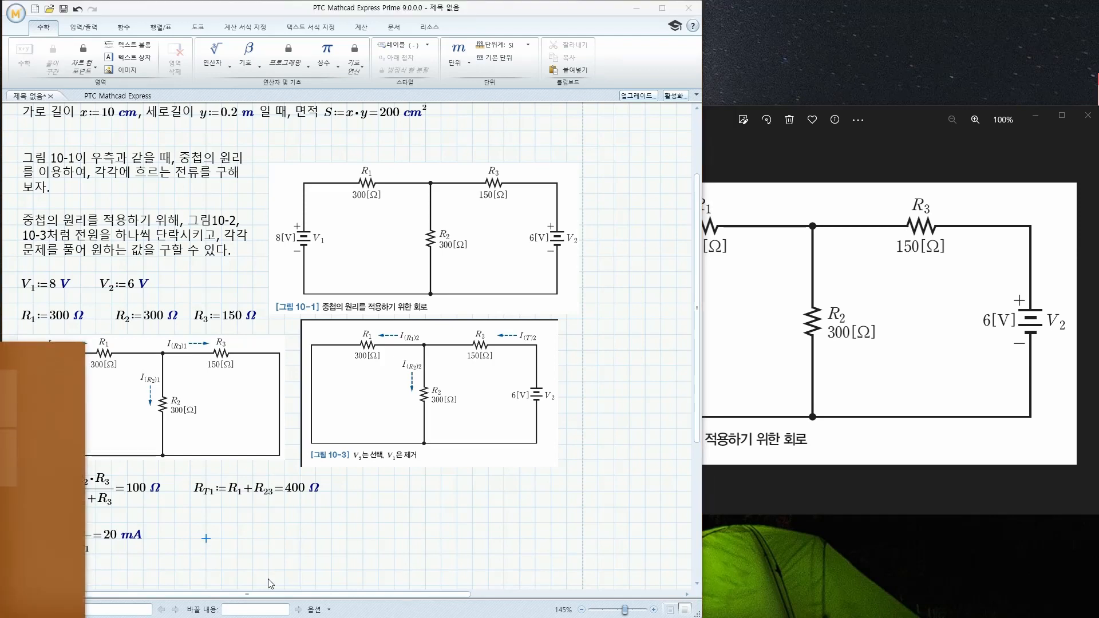
type("I")
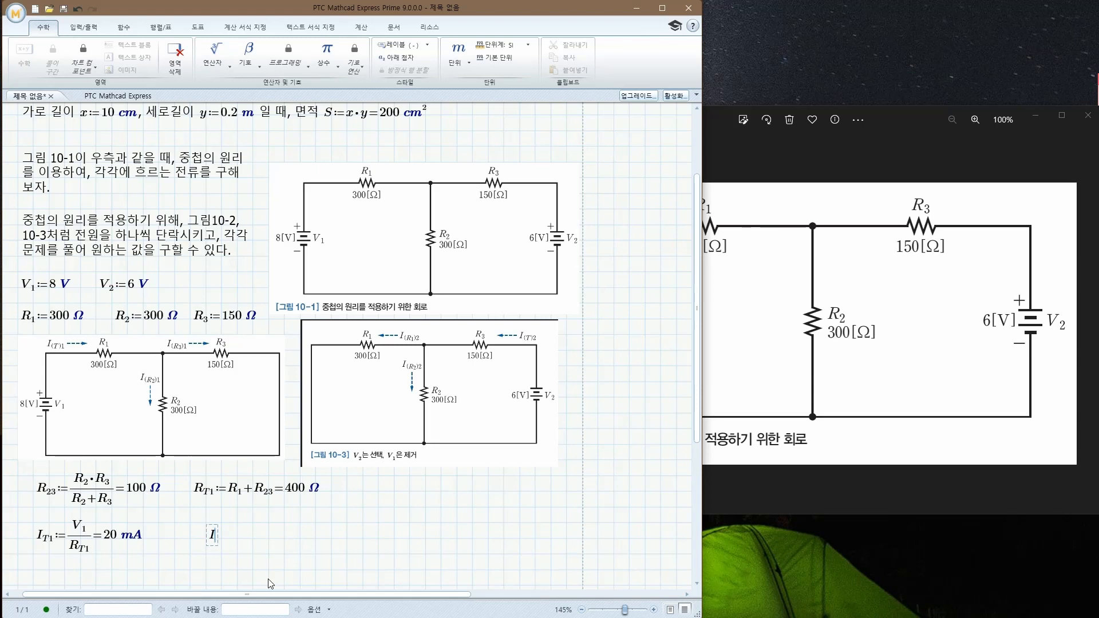
key("period")
type("R")
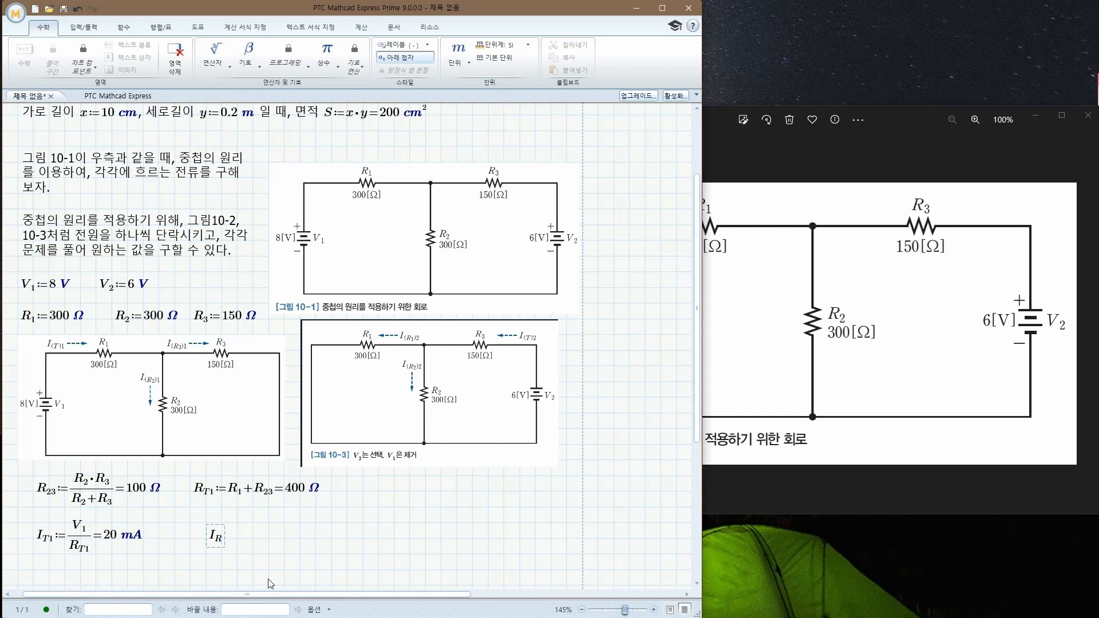
type("2_2")
key("BackSpace")
type("1")
- Rename the current IT1 to IT_1 by adding an underscore inside its subscript
left_click(45, 542)
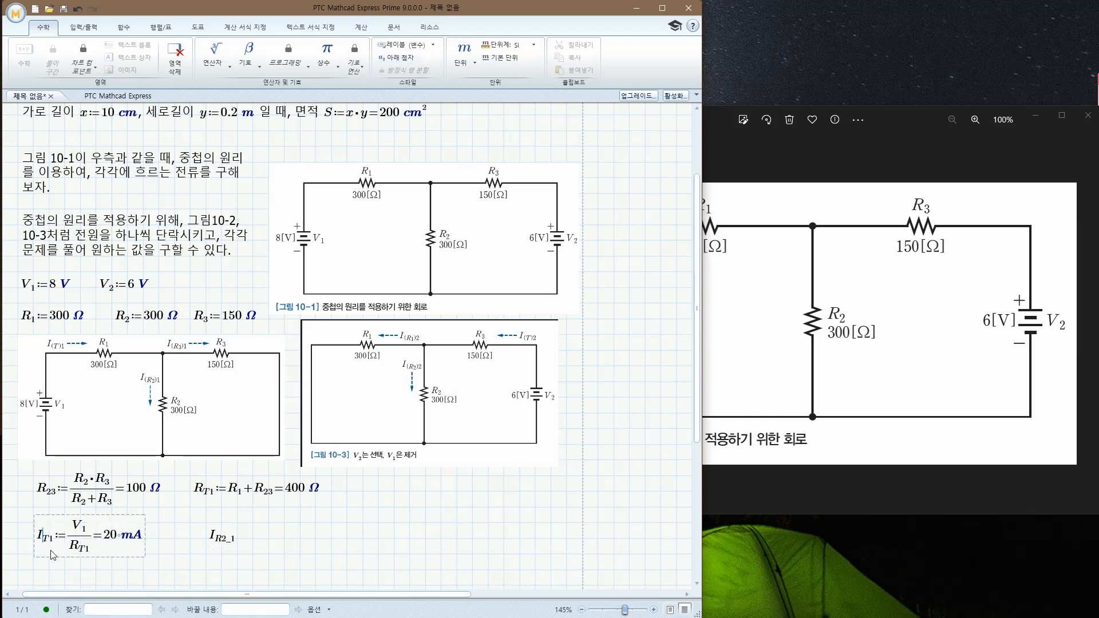
key("Right")
key("Right")
type("_")
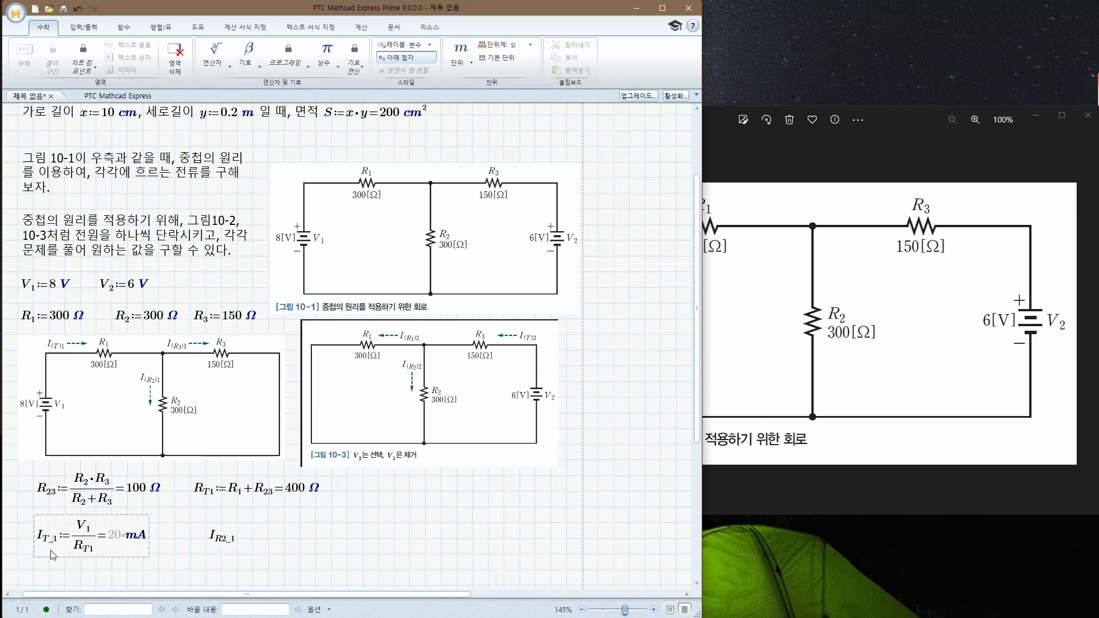
- Define the variable I with subscript R2_1 as the fraction R3 / (R2 + R3)
left_click(234, 540)
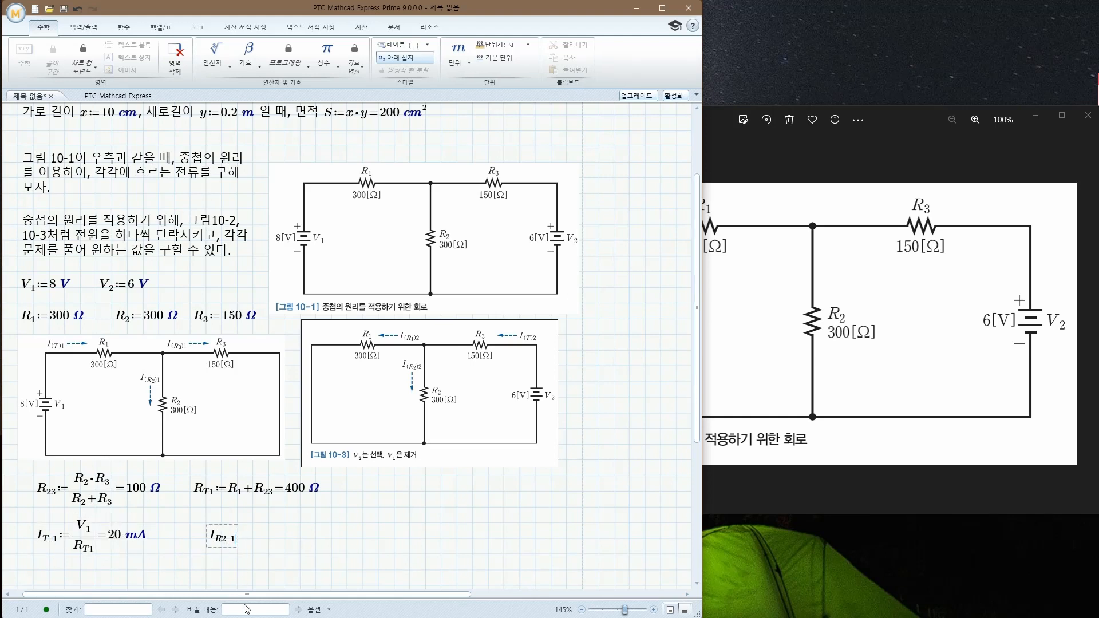
type(":=R_3/(R_2+R_3")
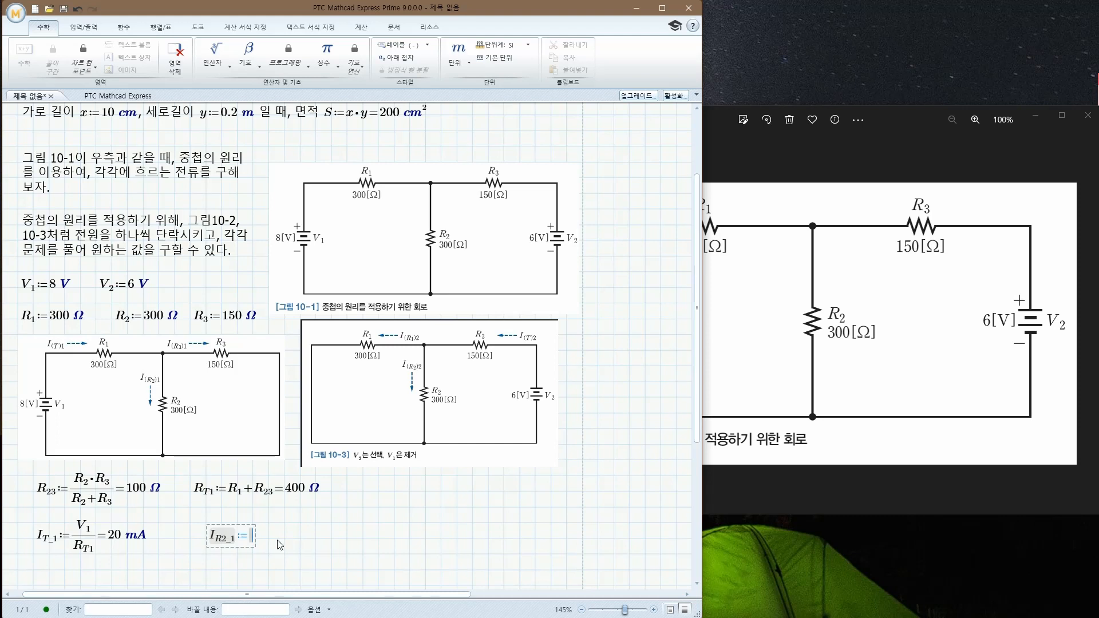
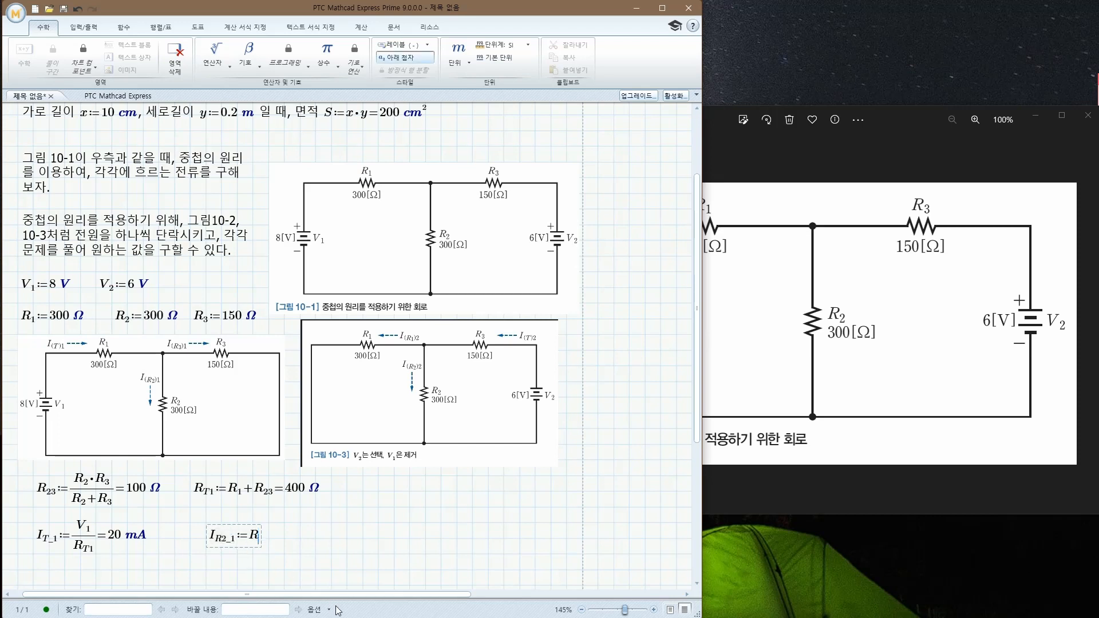
type("3/")
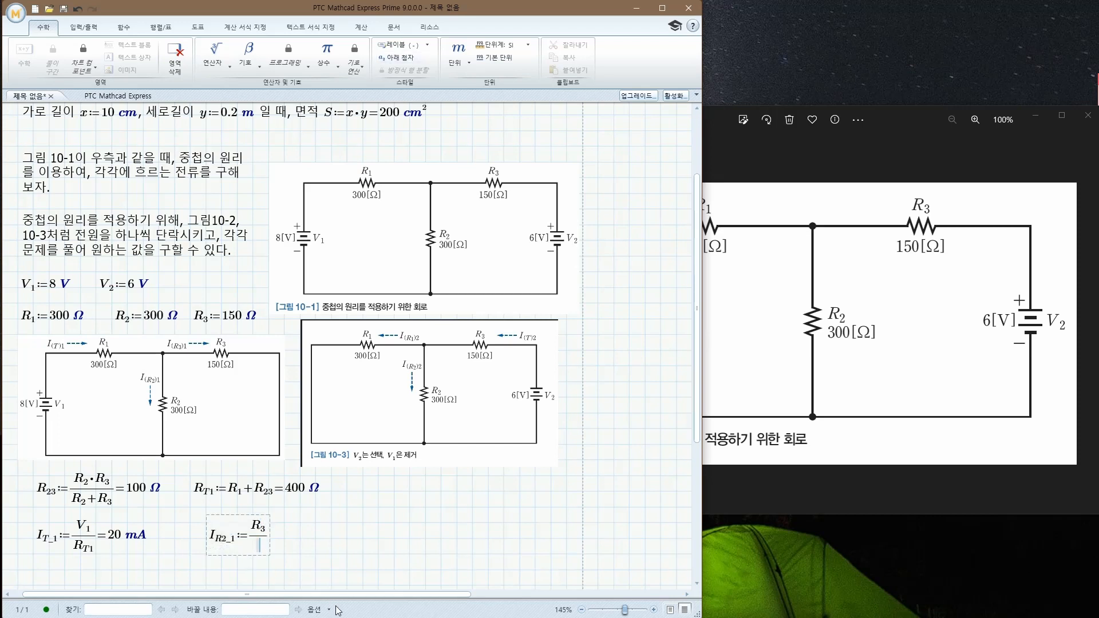
type("R.2")
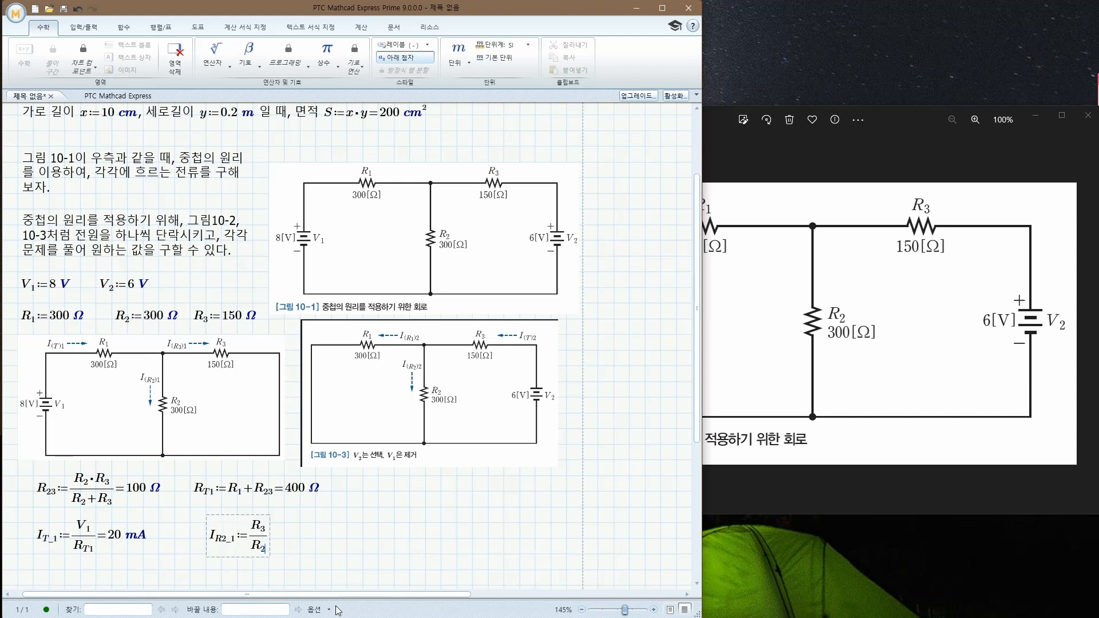
type("+R")
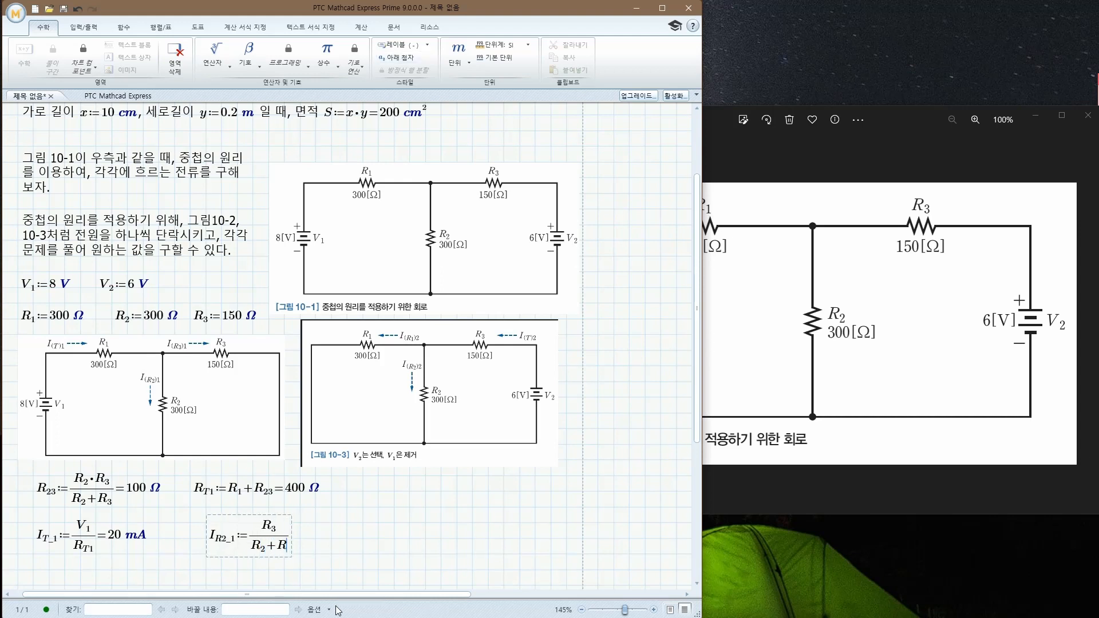
type(".3")
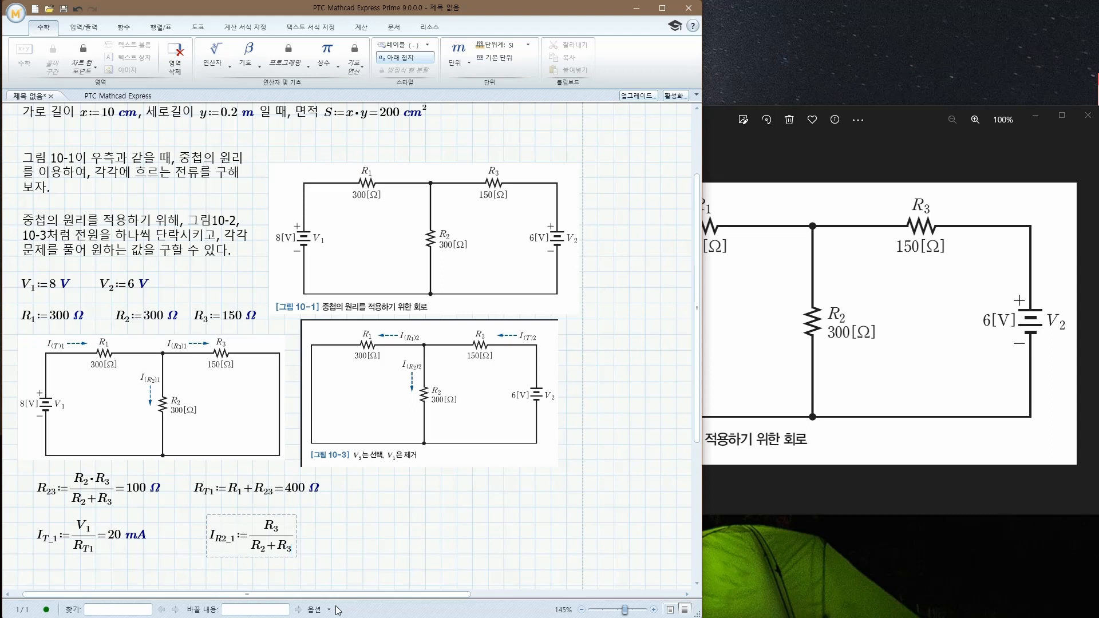
key("Right")
- Multiply the fraction in the IR2_1 definition by IT_1, evaluate it and show the result in mA
type("*")
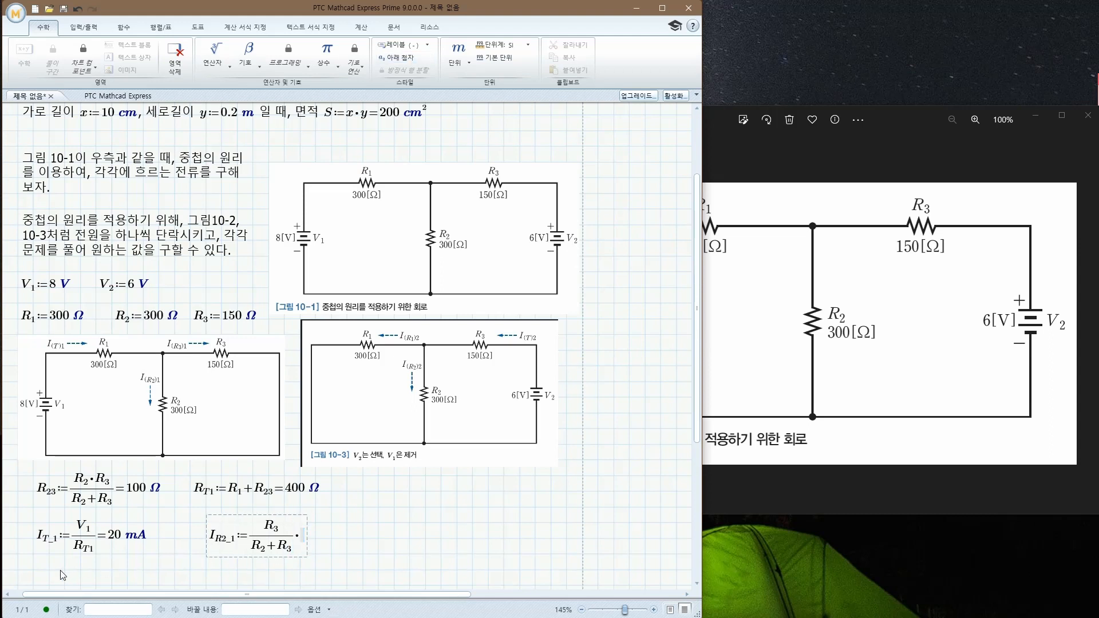
type("I.T")
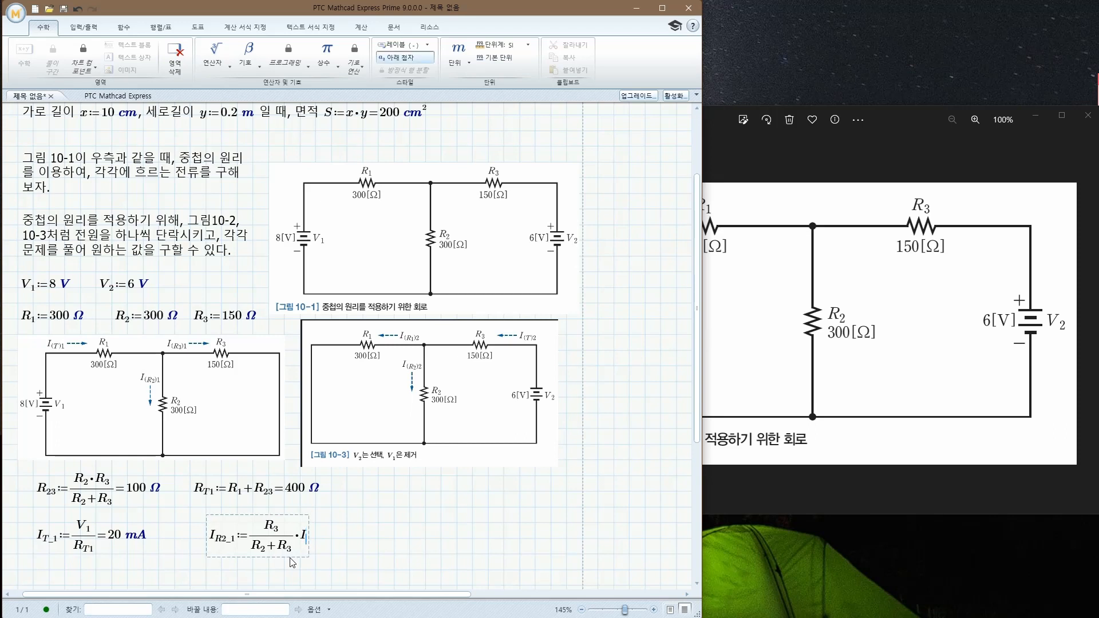
key("ctrl+minus")
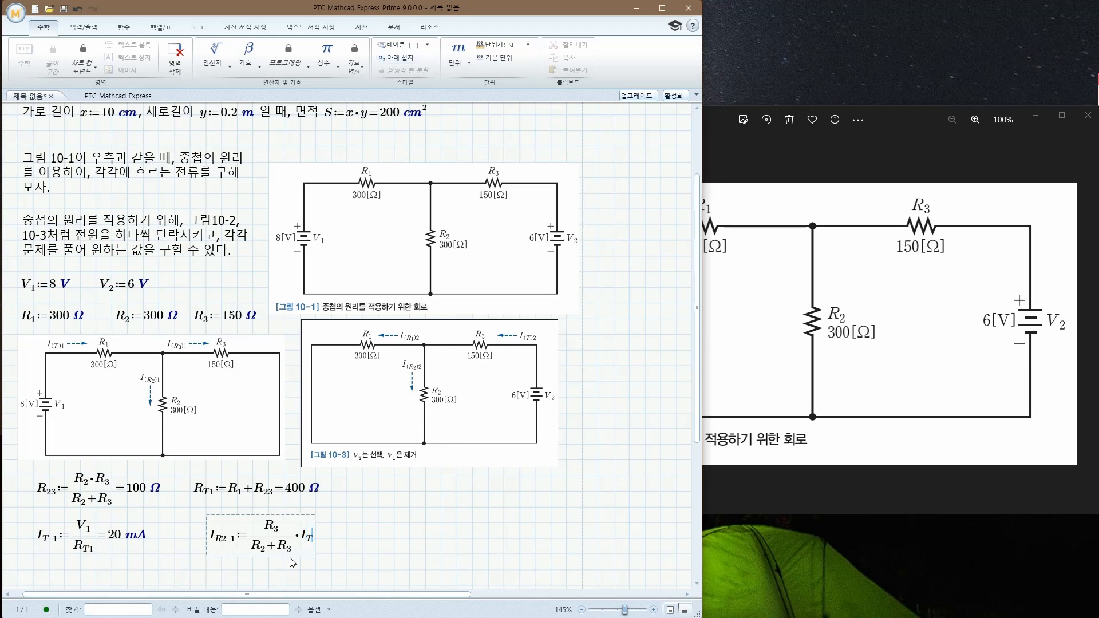
key("ctrl+minus")
type("_1")
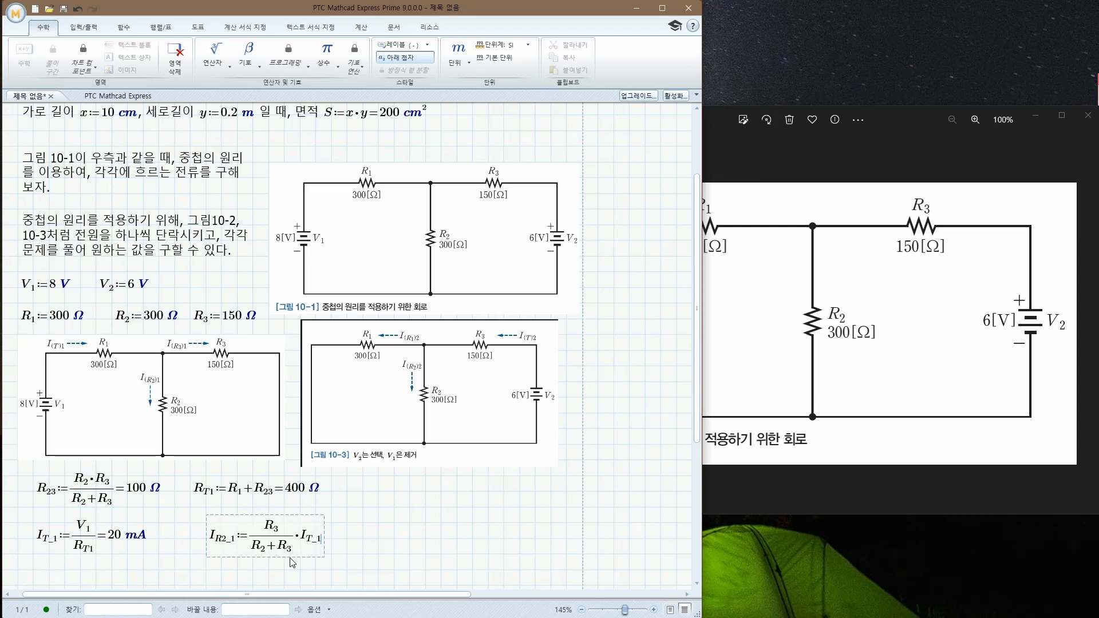
type("=0.007 A")
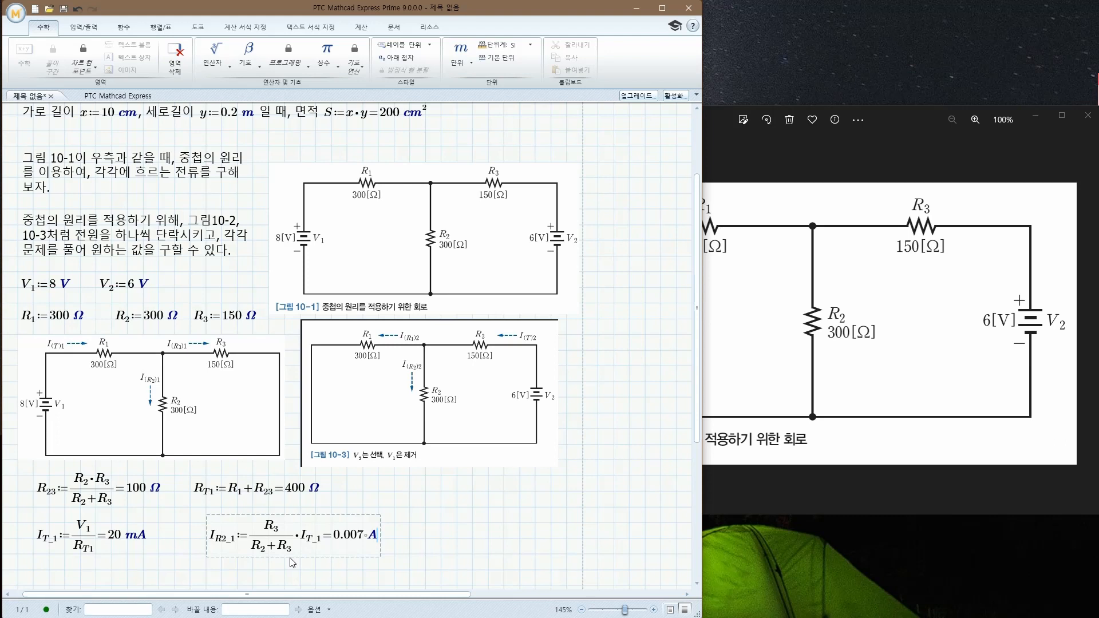
type("m")
key("Return")
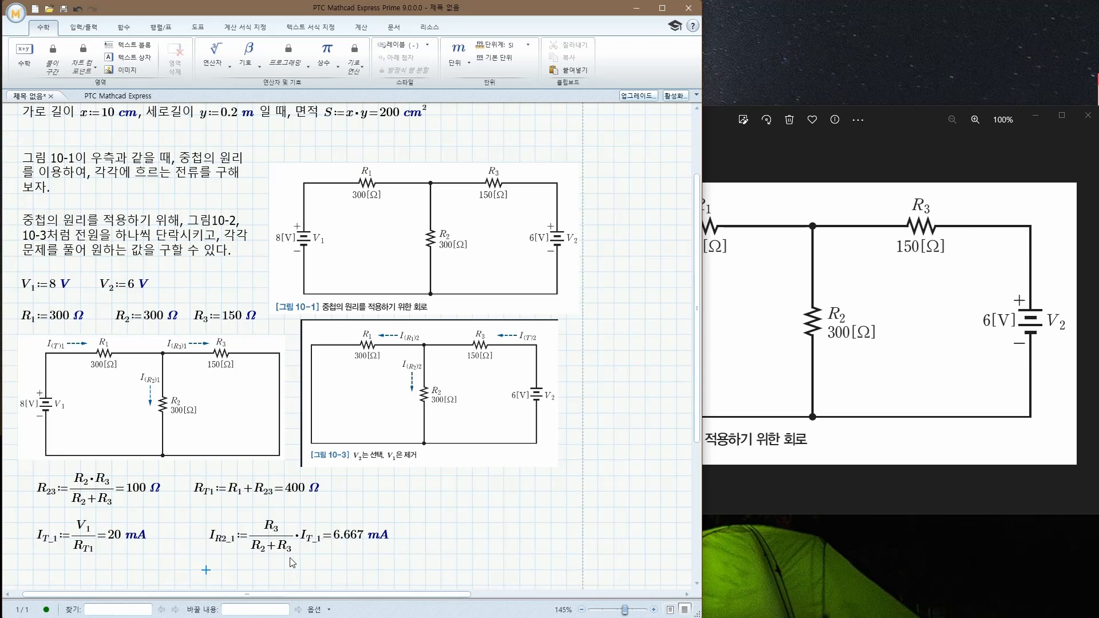
- Format the IR2_1 result in decimal notation with one decimal place
left_click(361, 536)
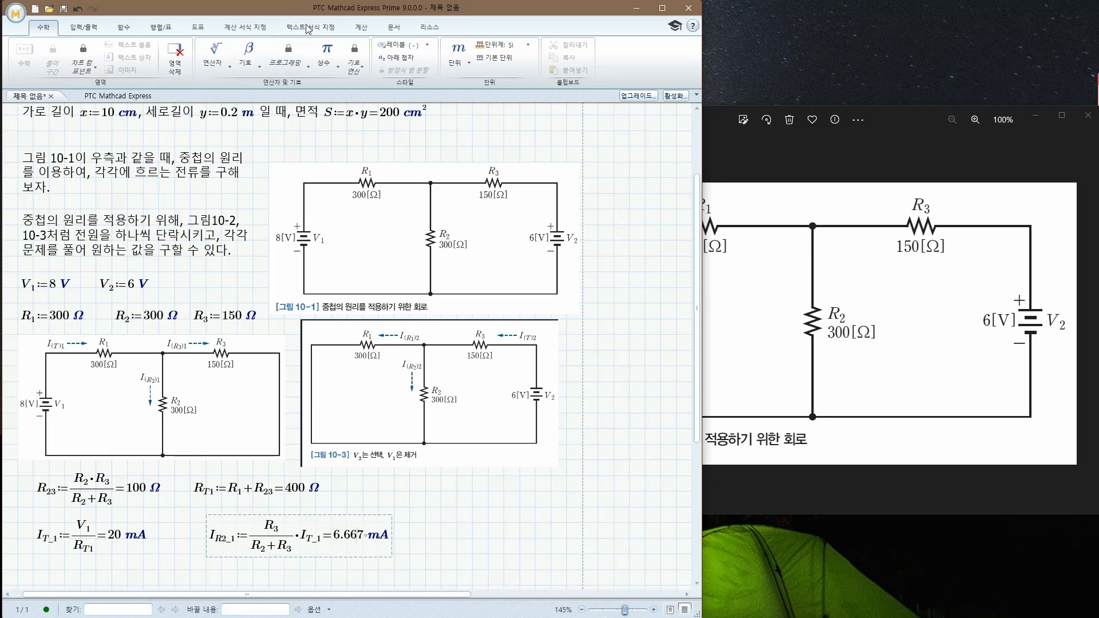
left_click(366, 32)
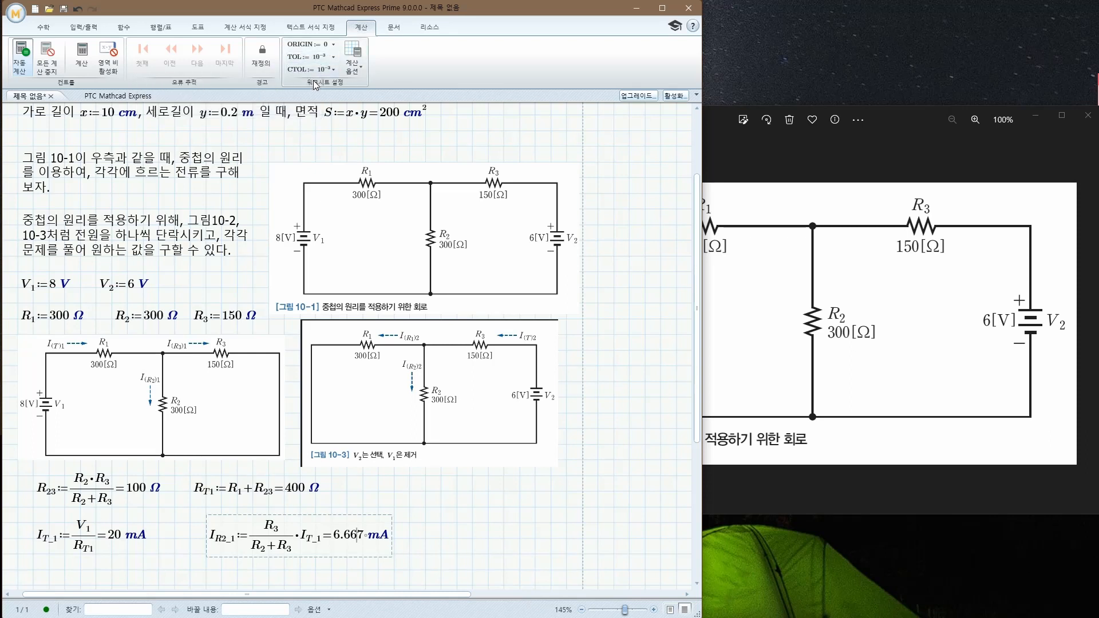
left_click(313, 56)
left_click(313, 56)
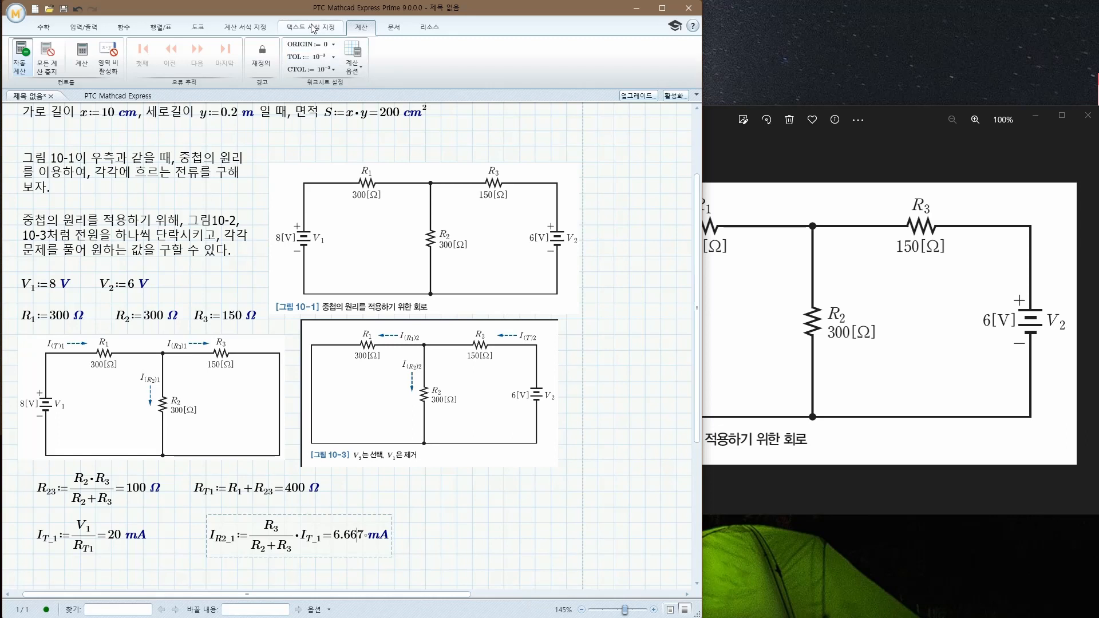
left_click(246, 27)
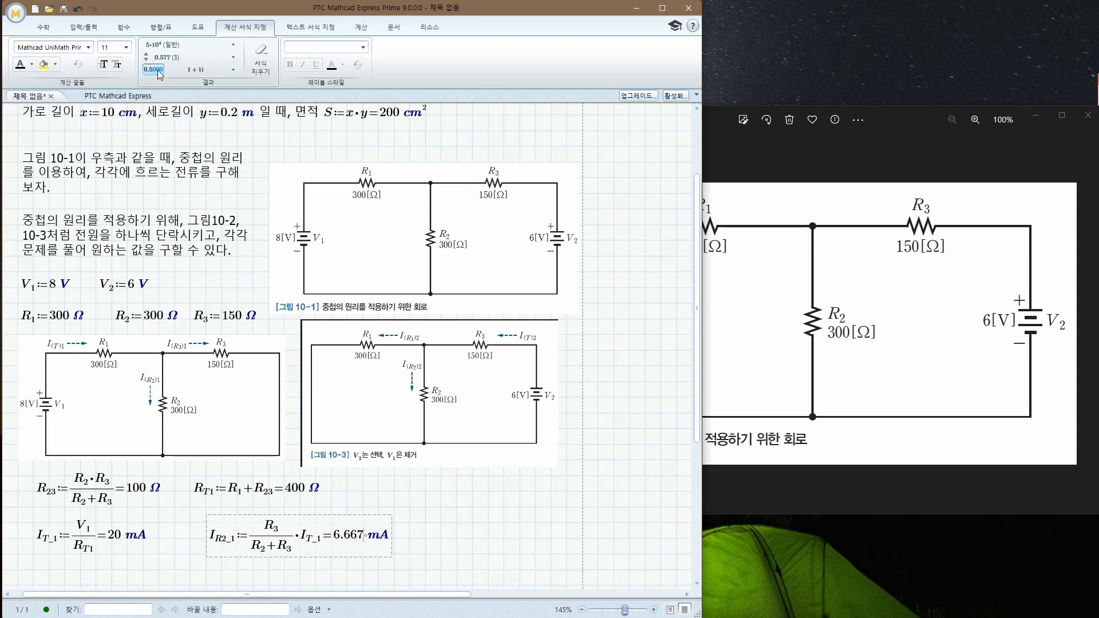
left_click(192, 70)
left_click(174, 45)
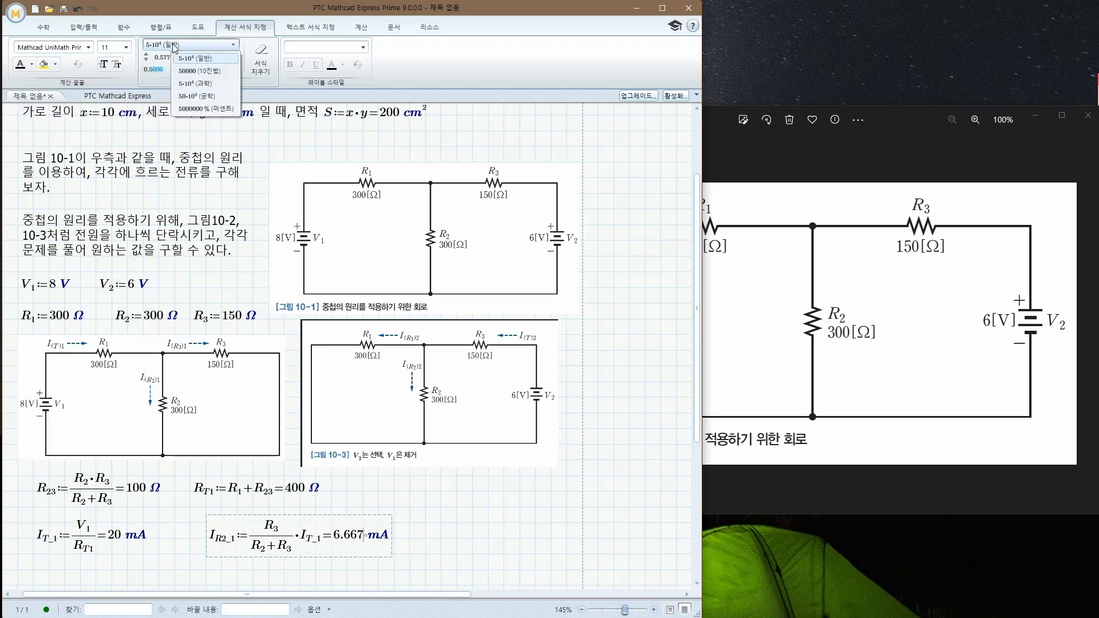
left_click(195, 71)
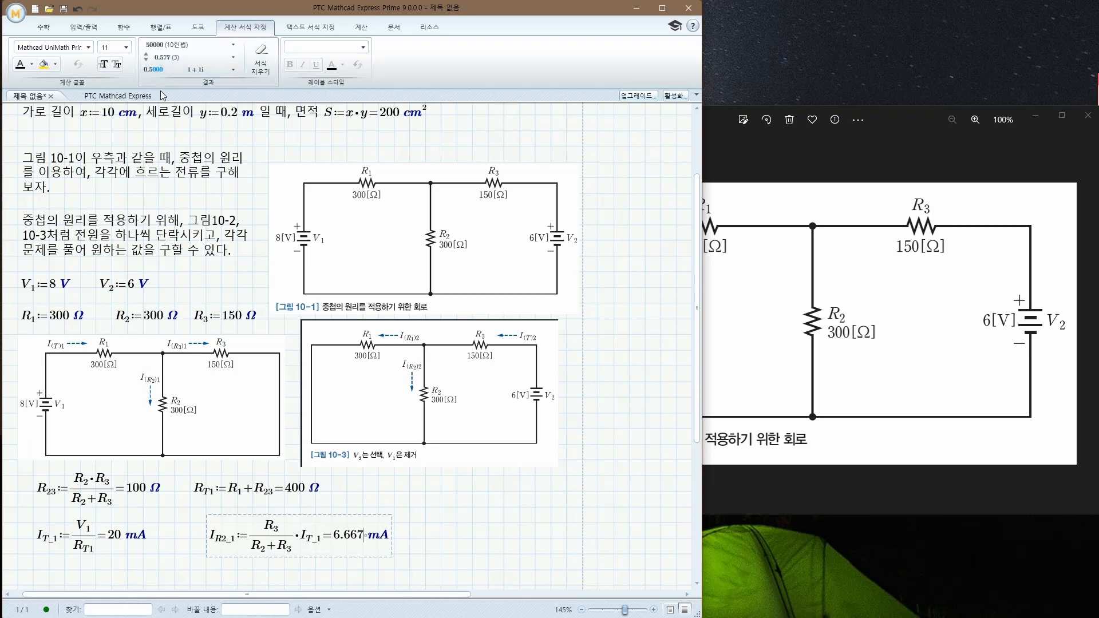
left_click(171, 57)
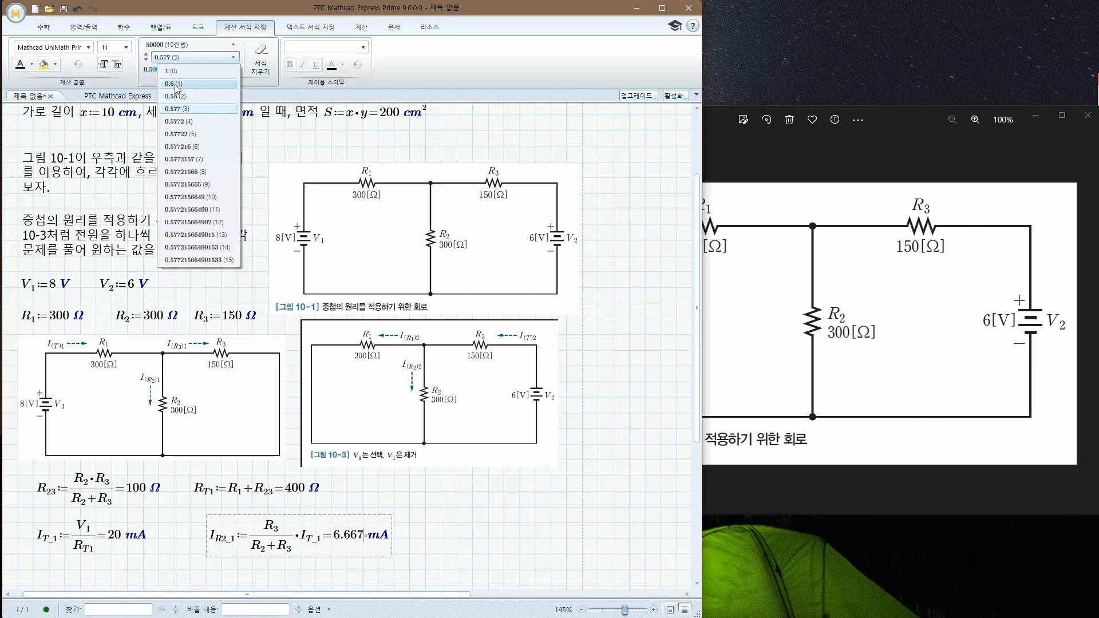
left_click(175, 85)
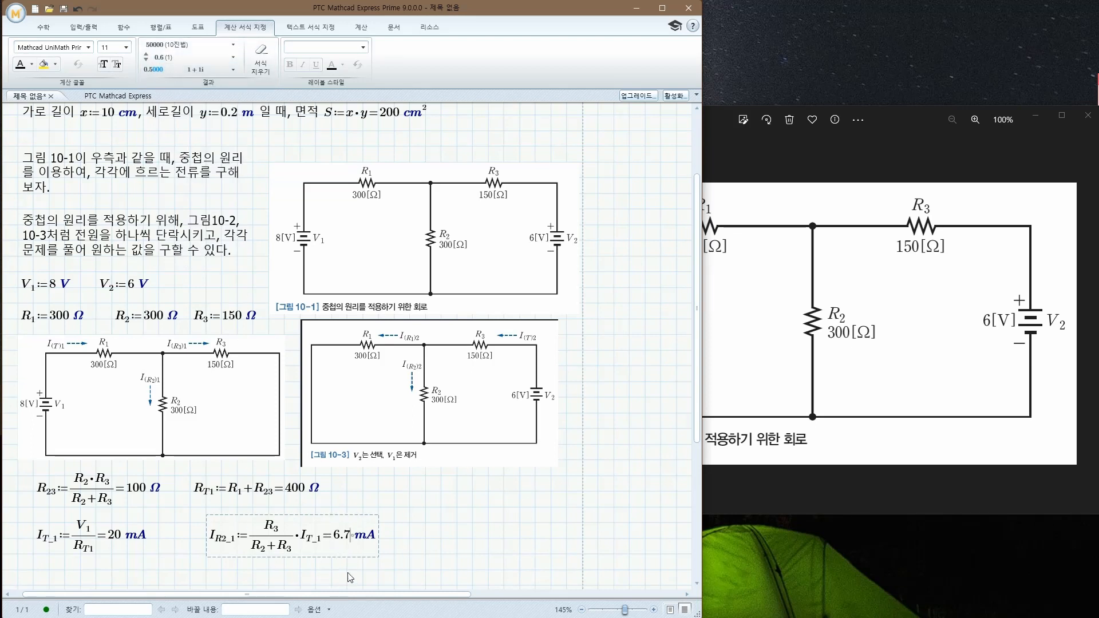
left_click(425, 546)
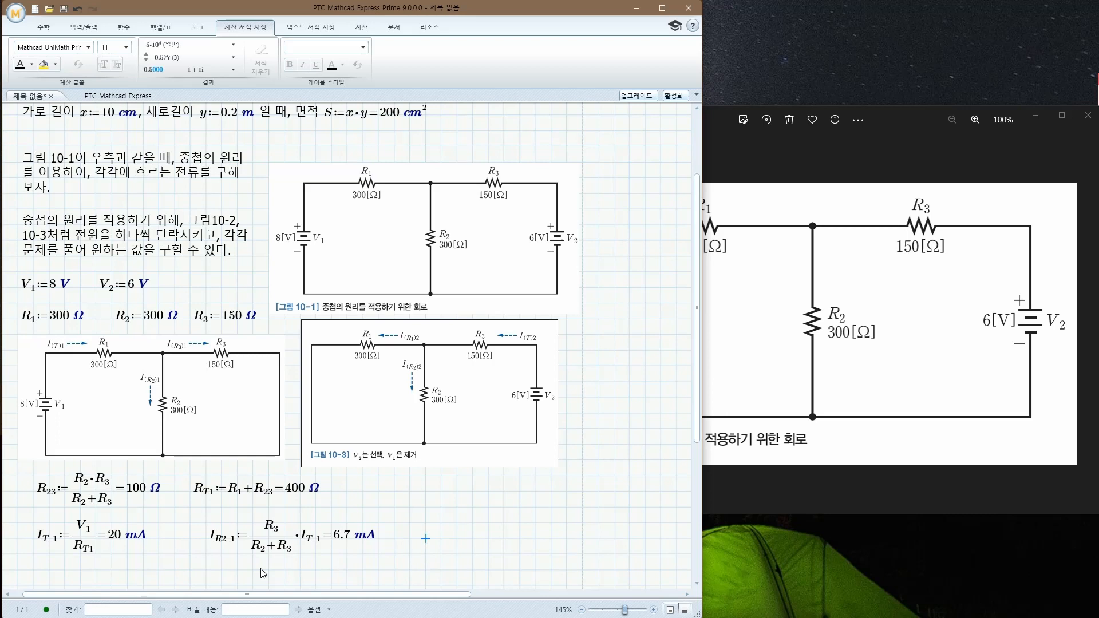
- Start a definition for I with subscript R3_1 to the right of the IR2_1 equation
left_click(395, 545)
type("I")
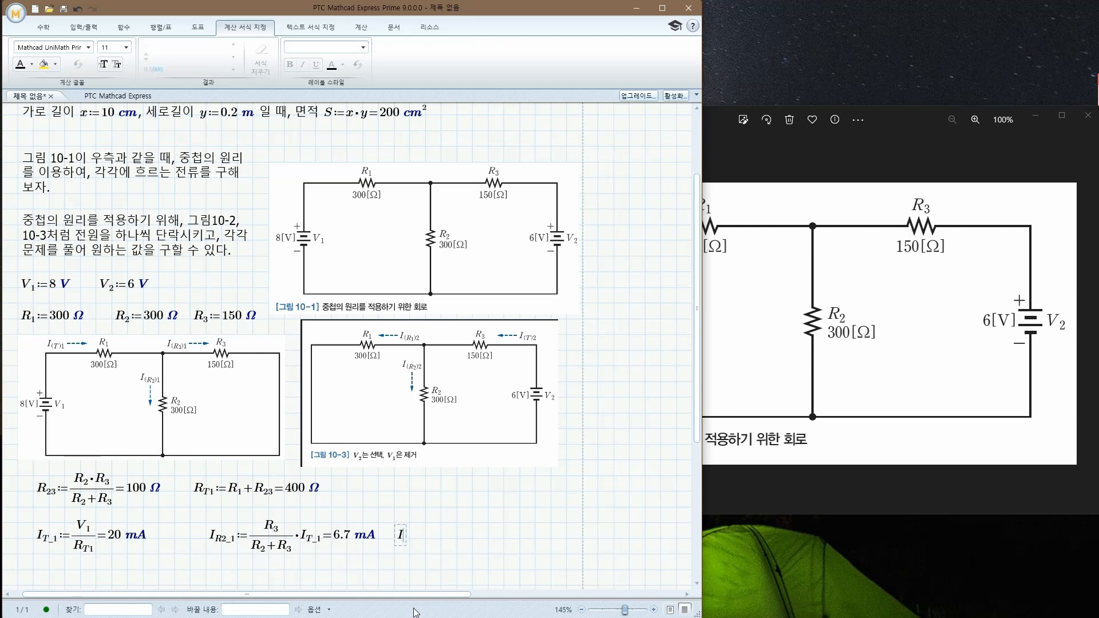
key("ctrl+minus")
type("R3_1")
key("space")
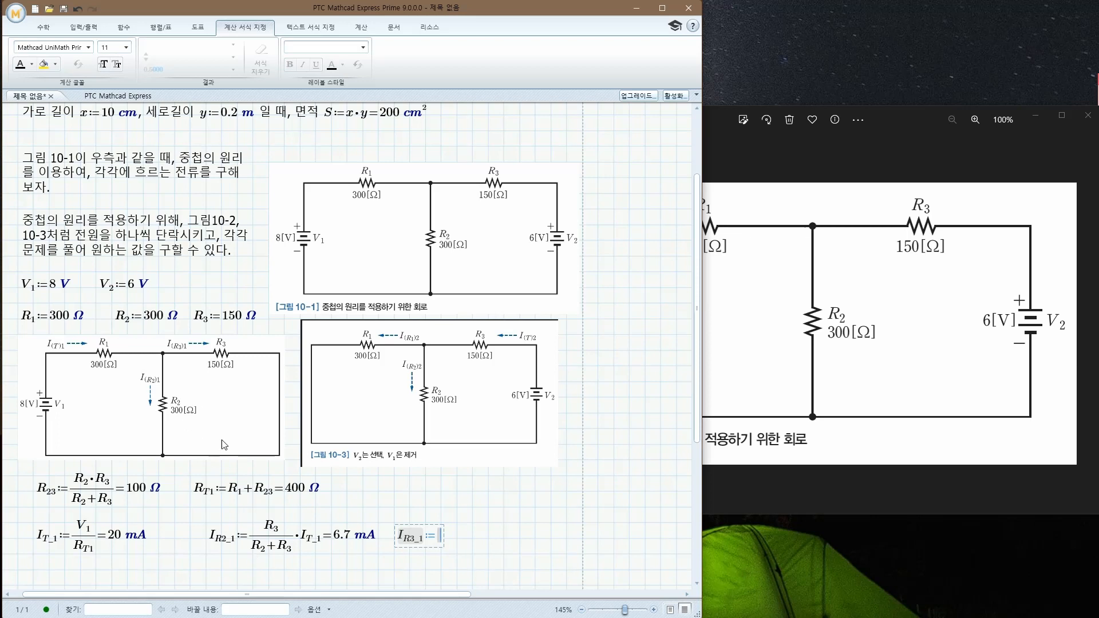
- Copy the expression R3 / (R2 + R3) · IT_1 from the IR2_1 equation into the empty IR3_1 definition
left_click(252, 532)
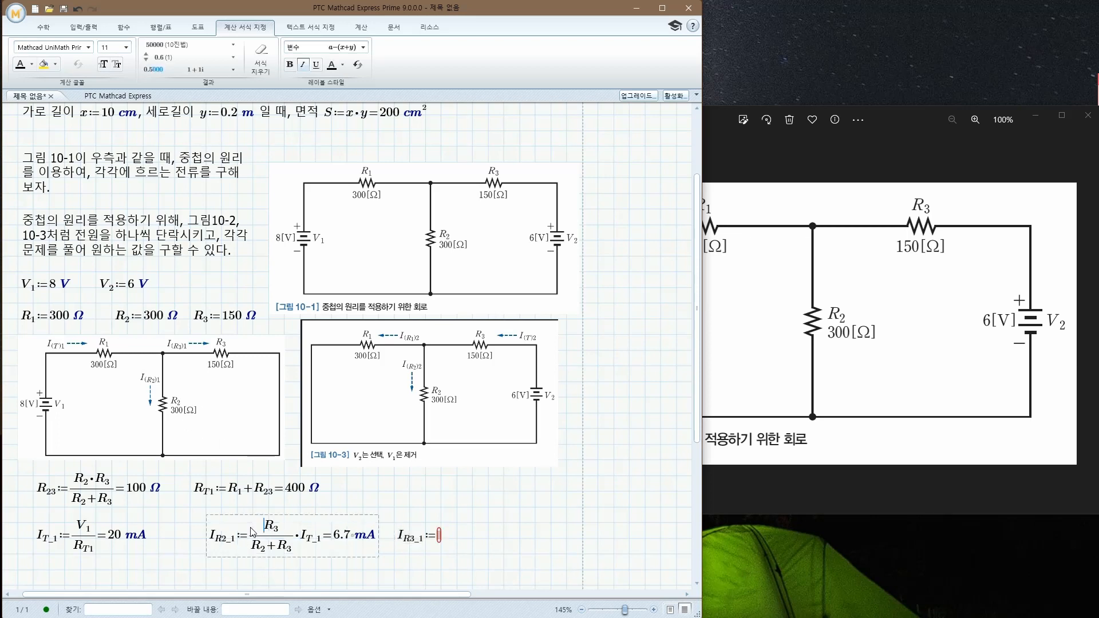
left_click_drag(253, 532, 317, 550)
key("ctrl+c")
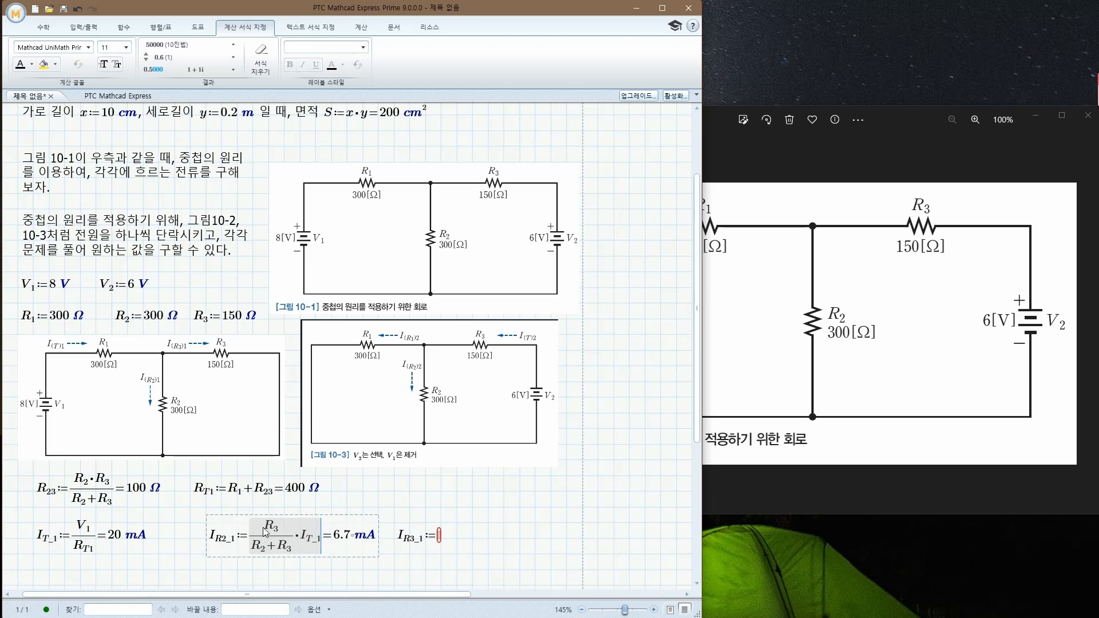
left_click(438, 538)
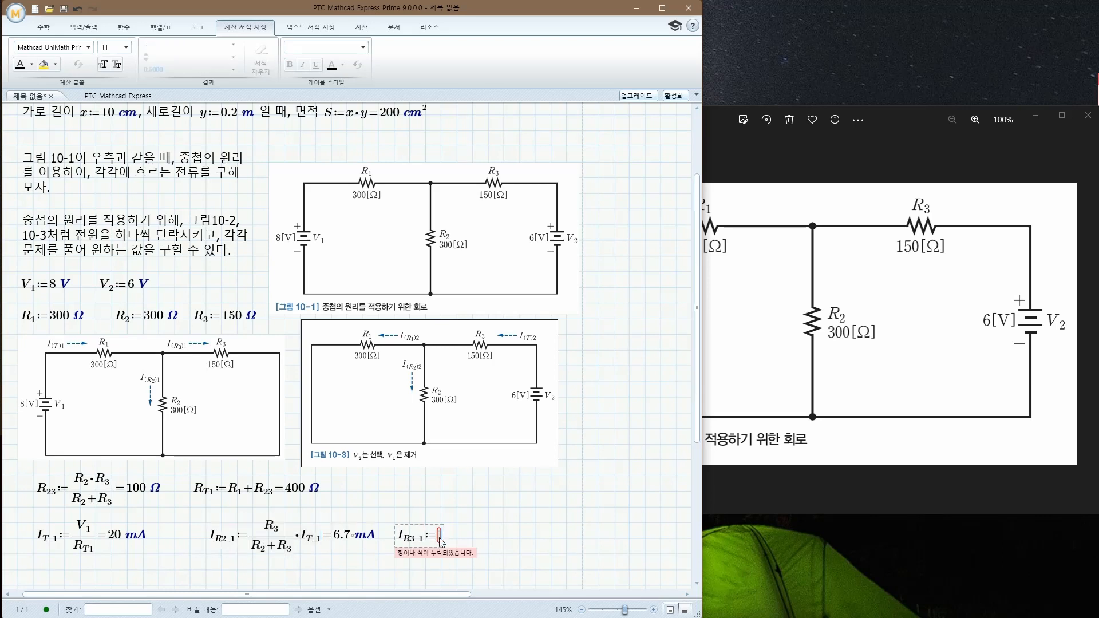
key("ctrl+v")
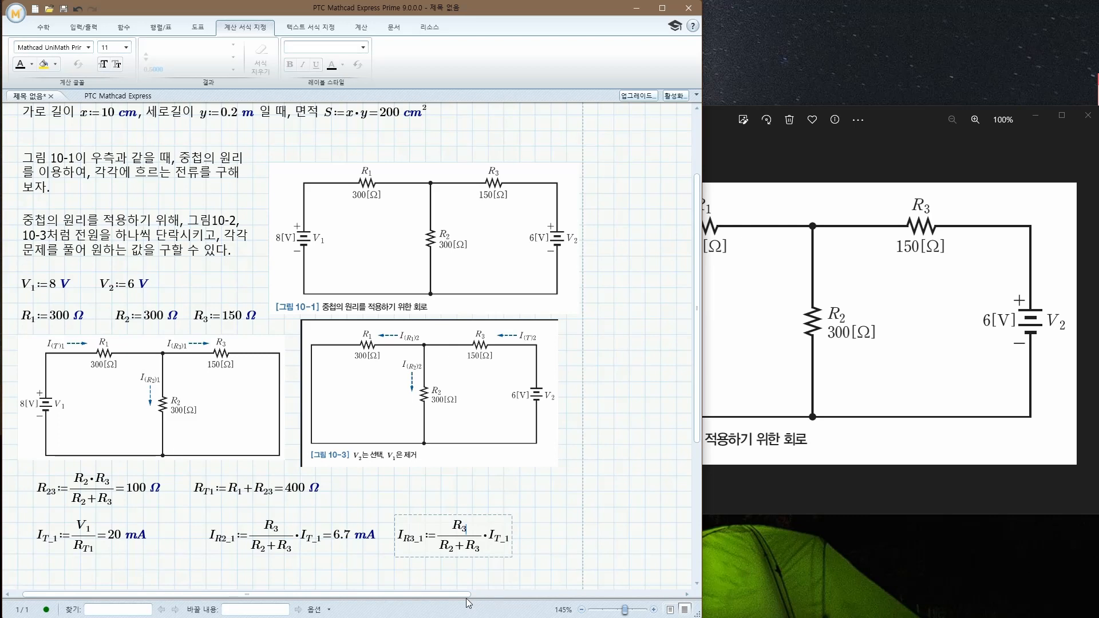
- Change the numerator in the IR3_1 definition to R2, evaluate it and show the result in mA
type("2")
key("Delete")
key("Down")
key("Right")
key("Right")
key("Right")
key("Right")
key("Right")
key("Right")
key("Right")
type("=")
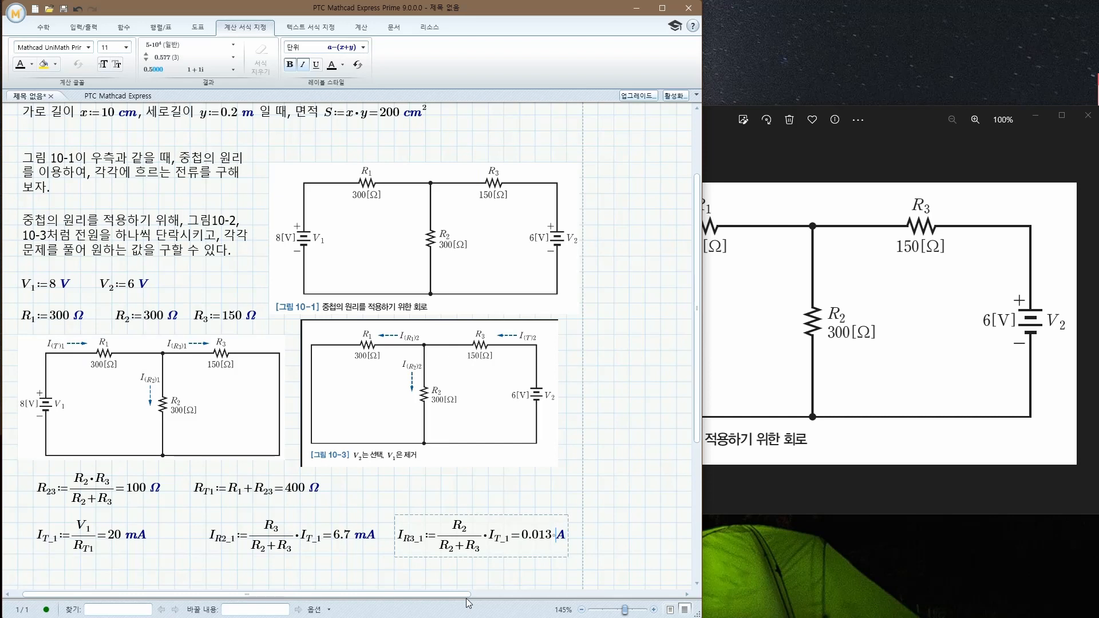
type("m")
key("Return")
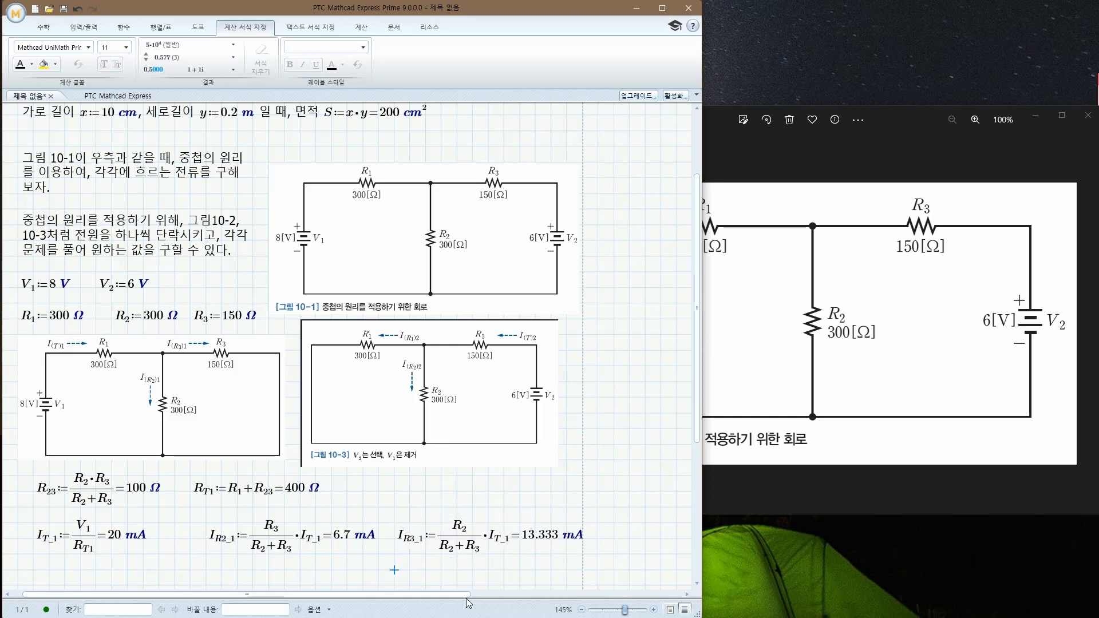
- Set the IR3_1 result to display one decimal place
left_click(542, 551)
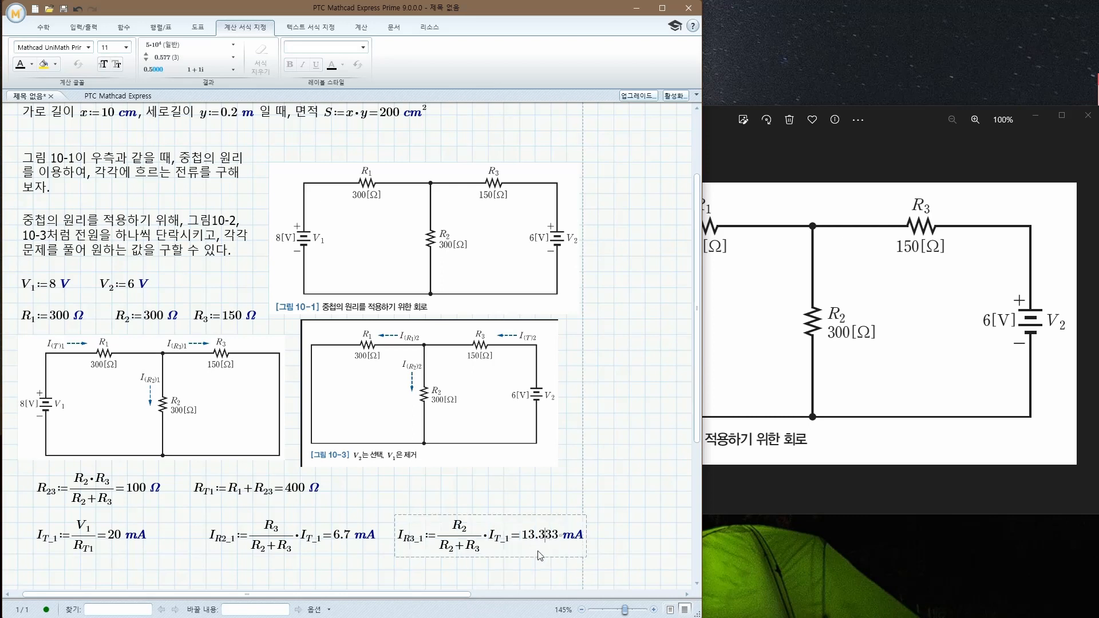
left_click(163, 59)
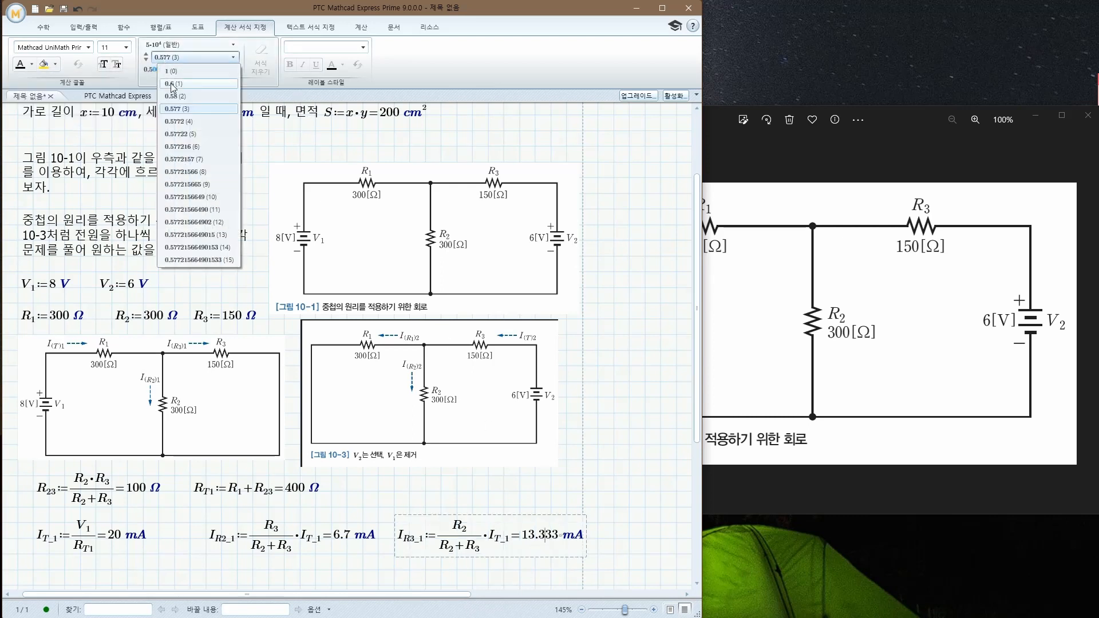
left_click(172, 84)
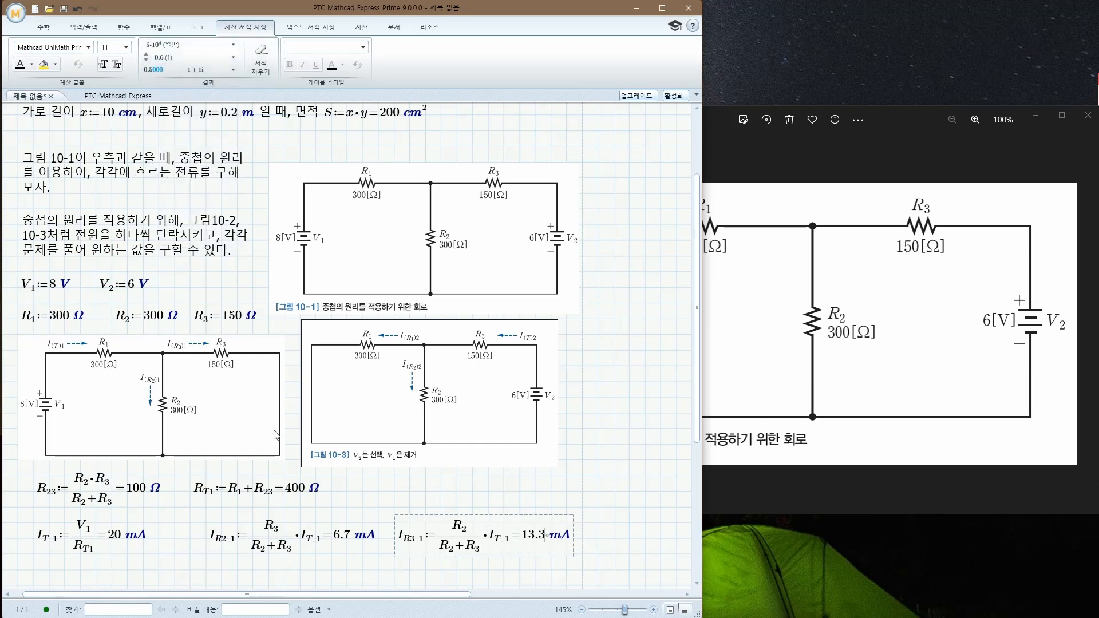
left_click(457, 492)
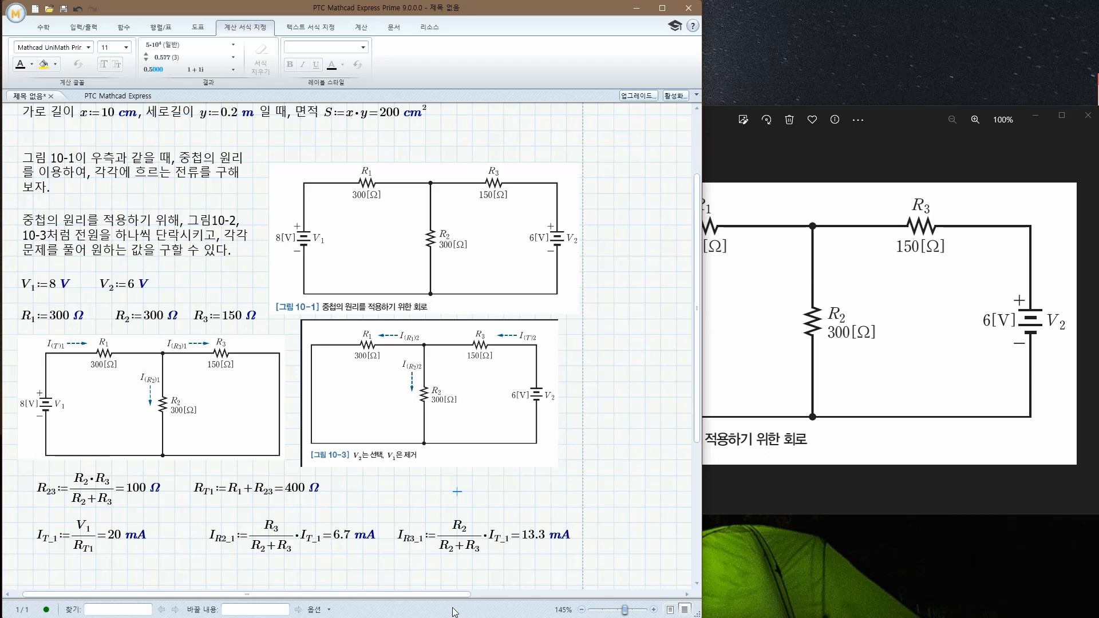
scroll(374, 563, "down", 2)
scroll(373, 562, "down", 1)
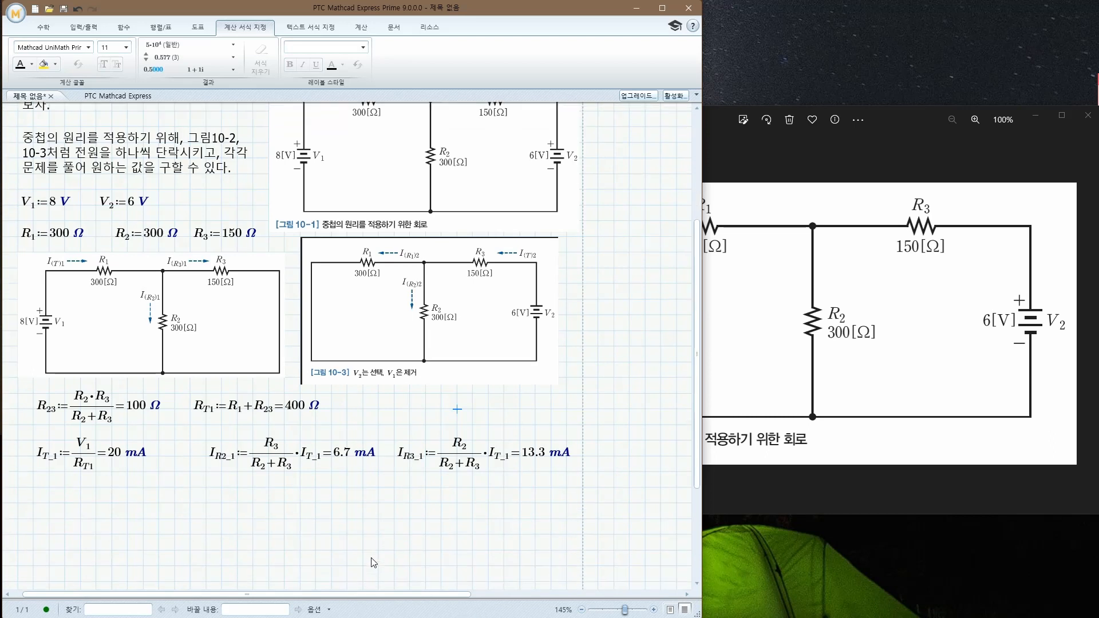
- Start a definition for V with subscript R1_1 in the empty area below the IT_1 equation
scroll(374, 562, "down", 1)
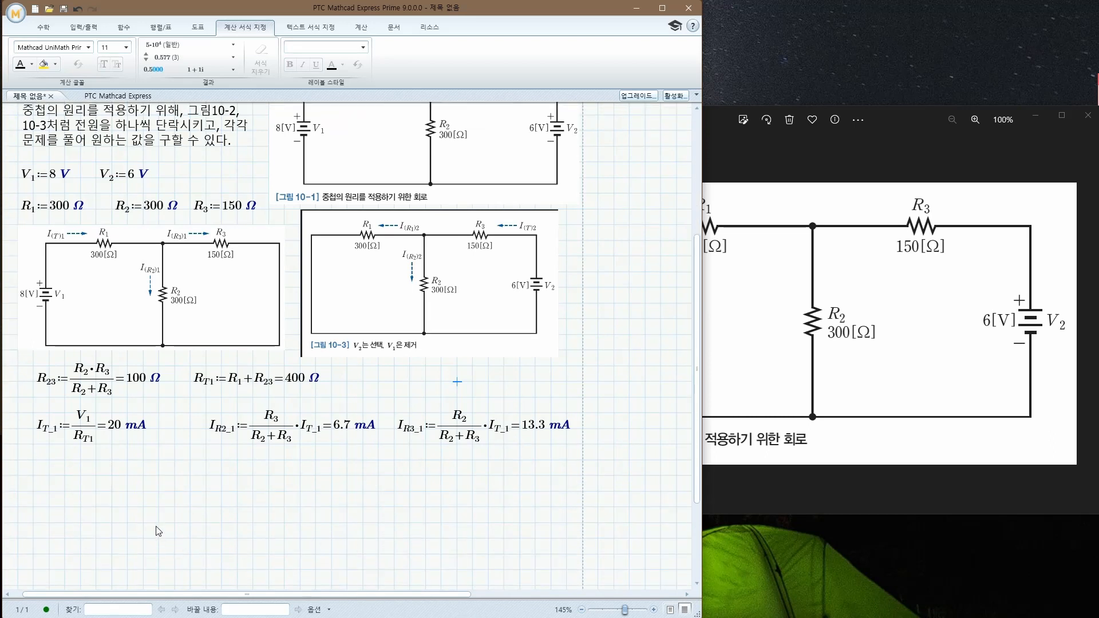
scroll(160, 533, "up", 1)
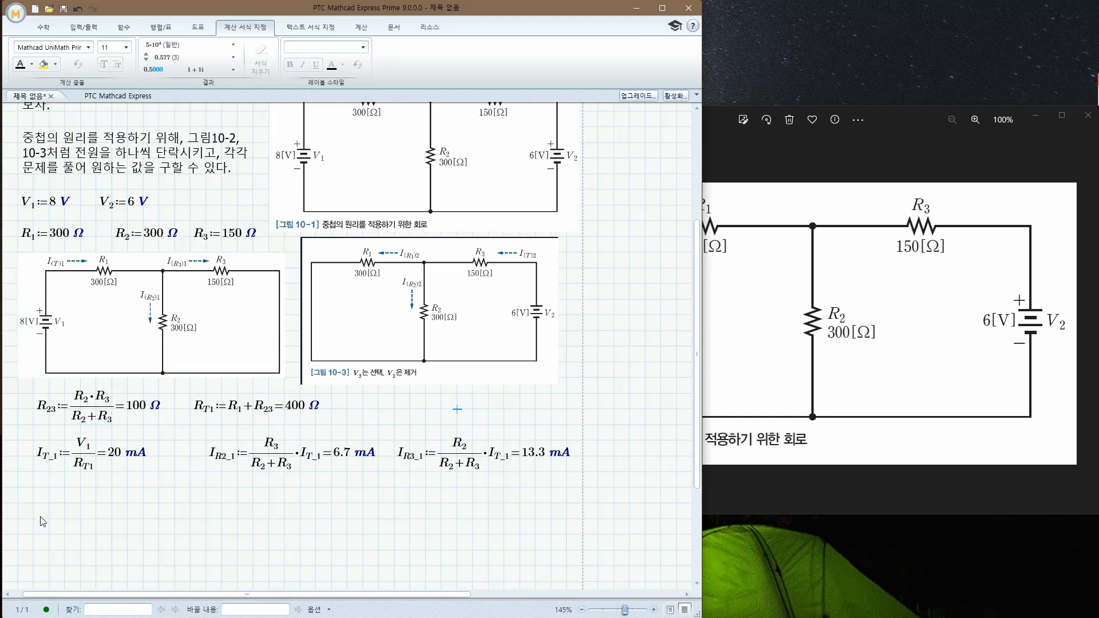
left_click(34, 503)
type("V")
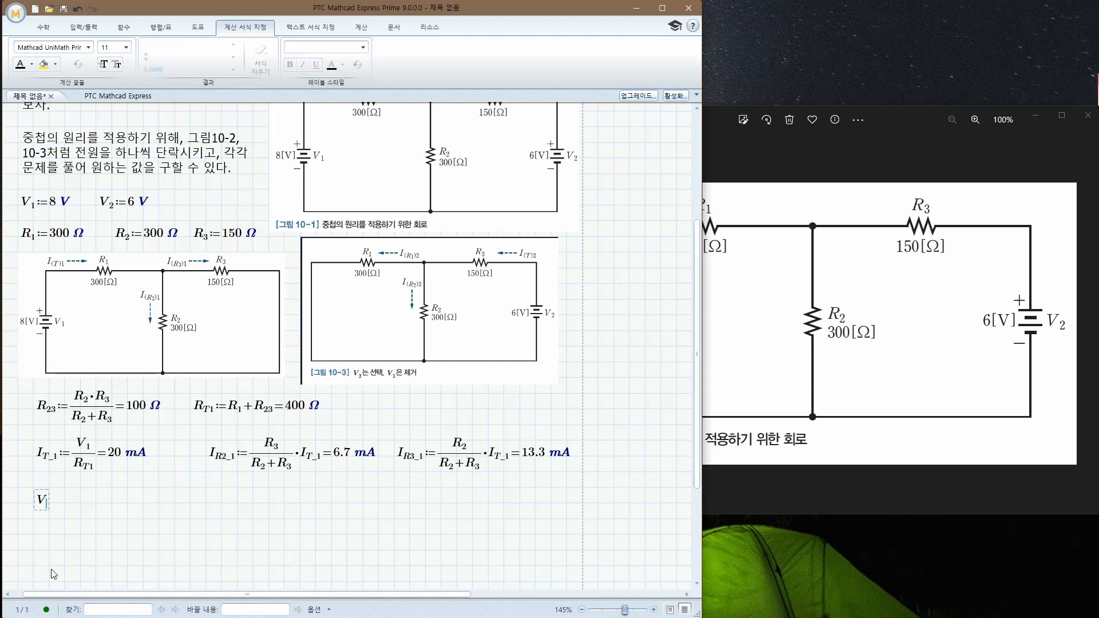
key("ctrl+minus")
type("R1_1 :=")
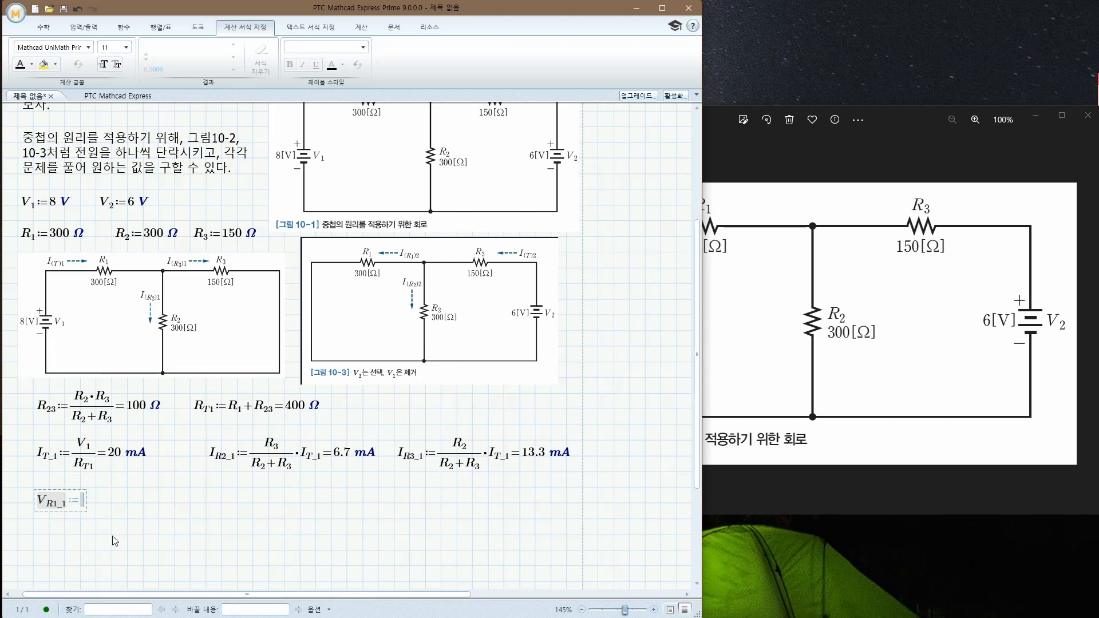
- Complete the VR1_1 definition with the product IT_1 · R1 and evaluate it
type("I")
key("ctrl+minus")
type("T1_")
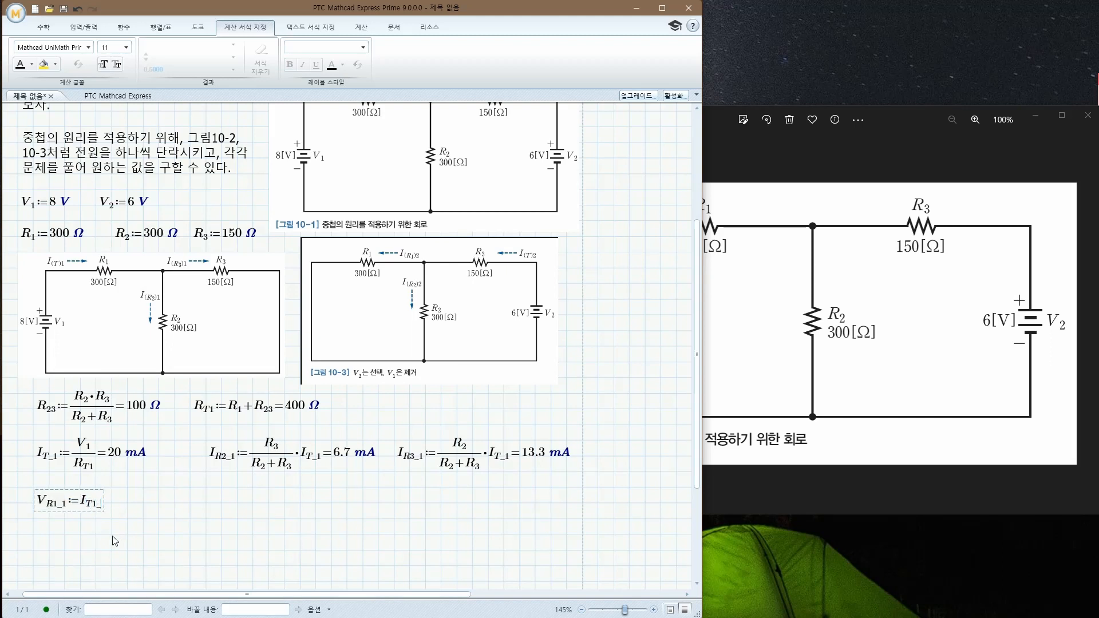
key("BackSpace")
type("_1")
key("Right")
type("*R")
key("ctrl+minus")
type("1=")
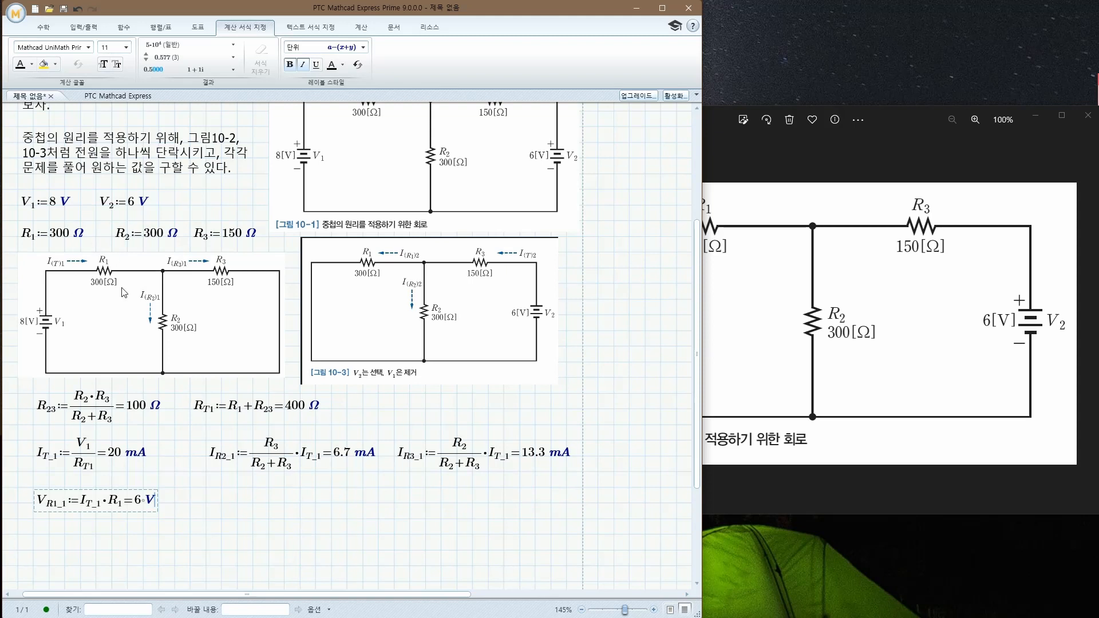
- Define V with subscript R23 beside the VR1_1 equation as IT_1 · R23 and evaluate it
left_click(207, 504)
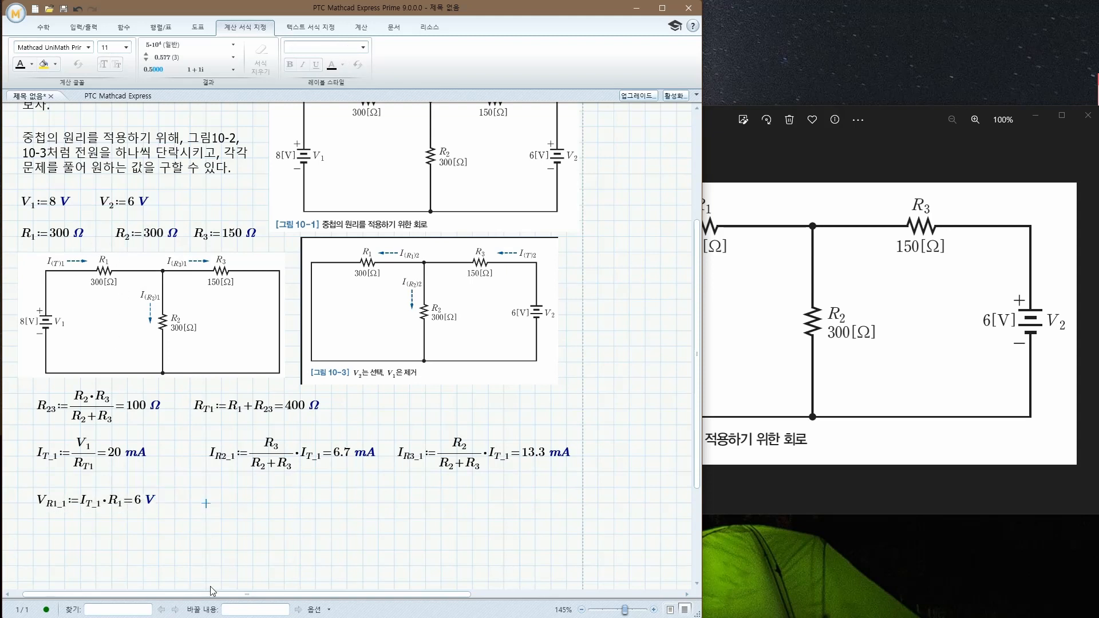
type("V")
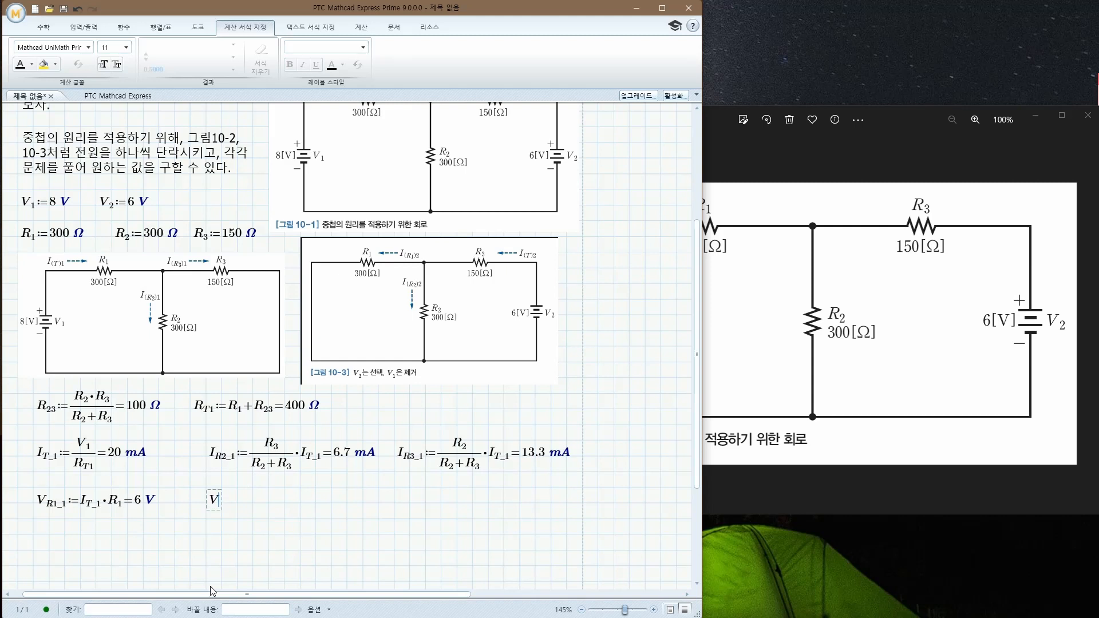
key("ctrl+minus")
type("R23:=")
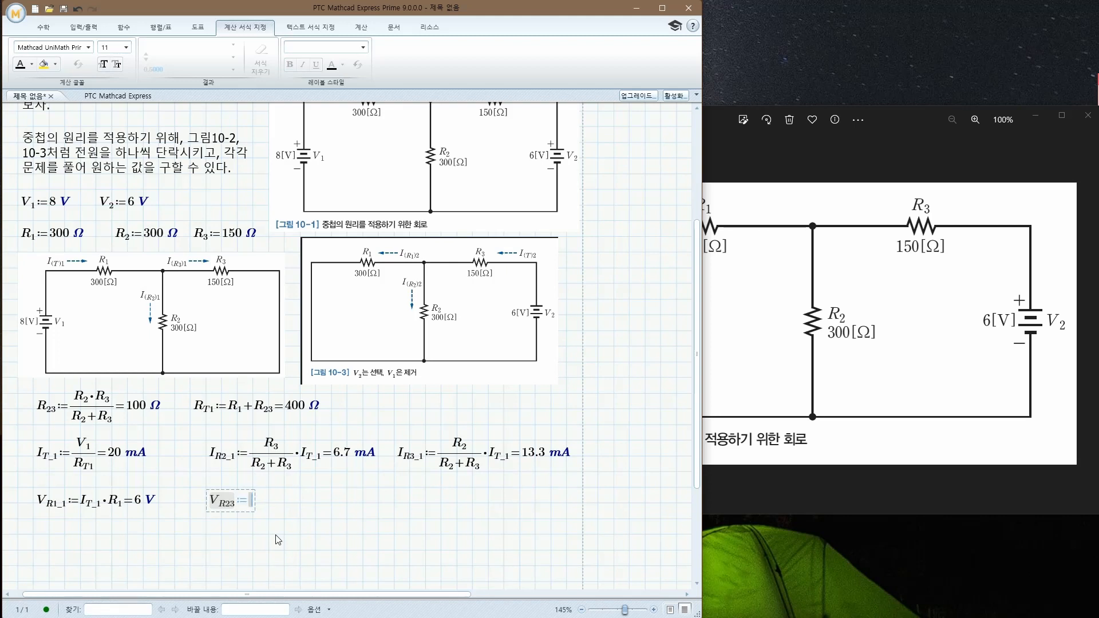
type("I_T_1*")
type("TR")
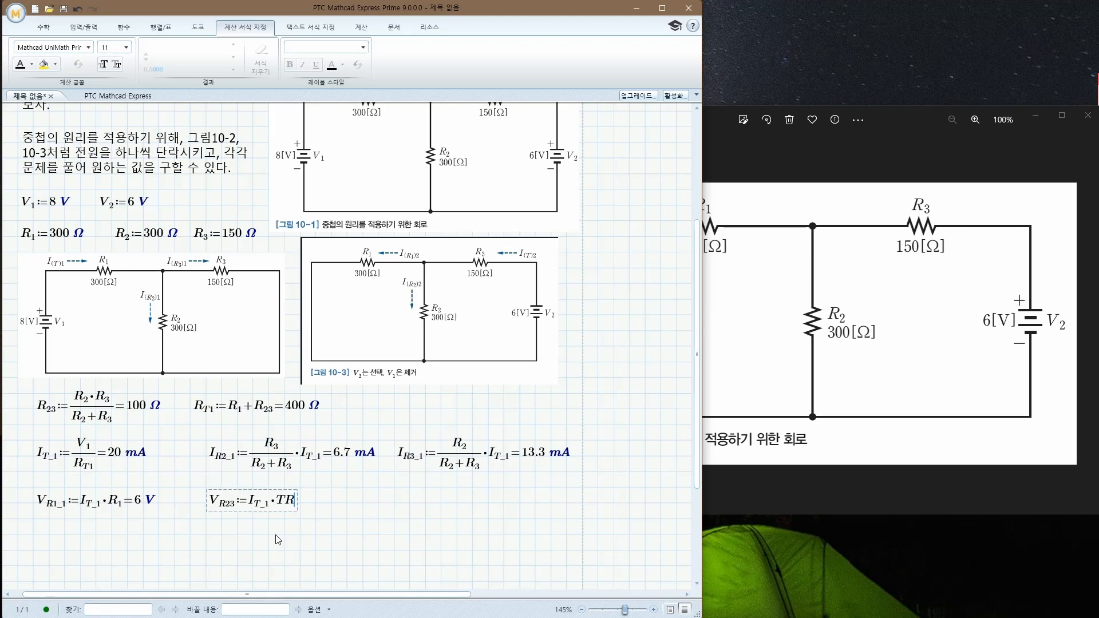
key("BackSpace")
key("BackSpace")
type("R_23=2·V")
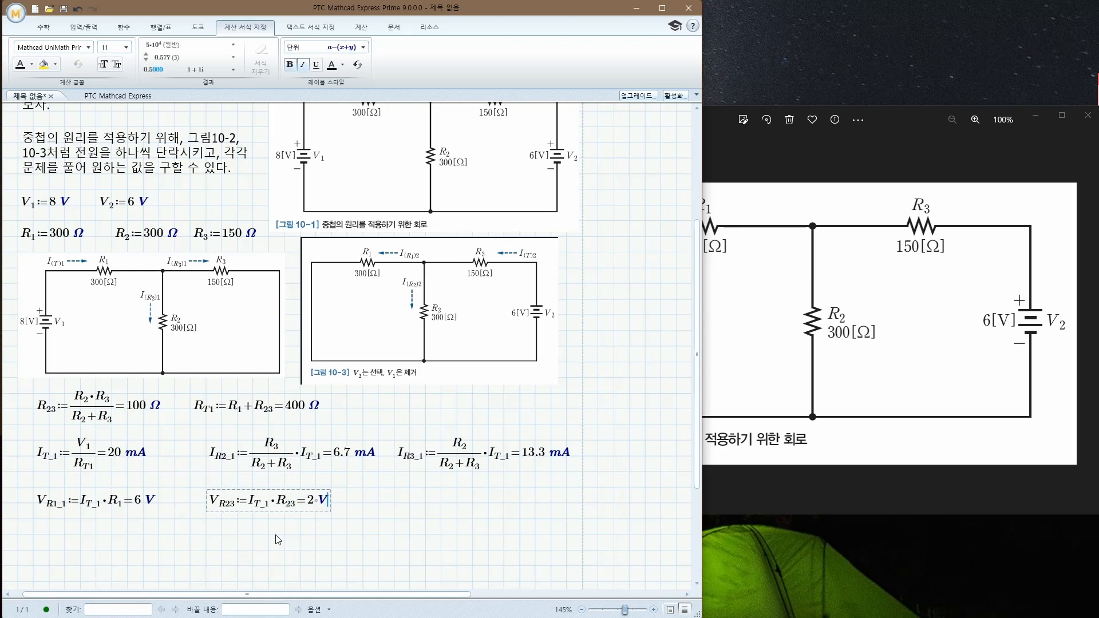
- Add a text block reading "또는" after the VR23 equation and narrow it to fit the word
key("Right")
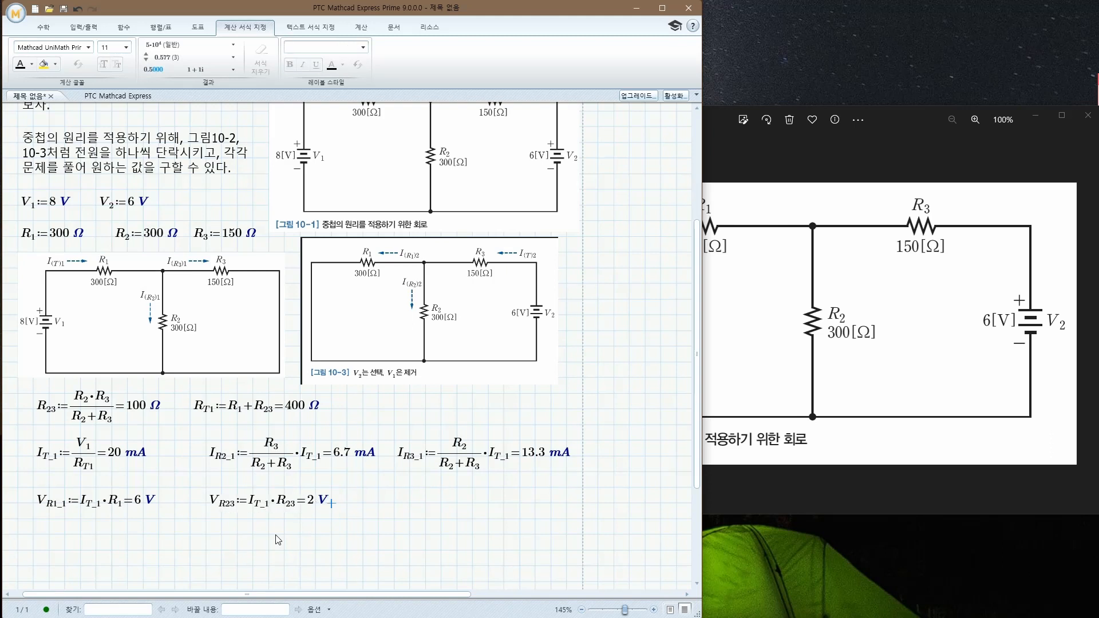
key("ctrl+t")
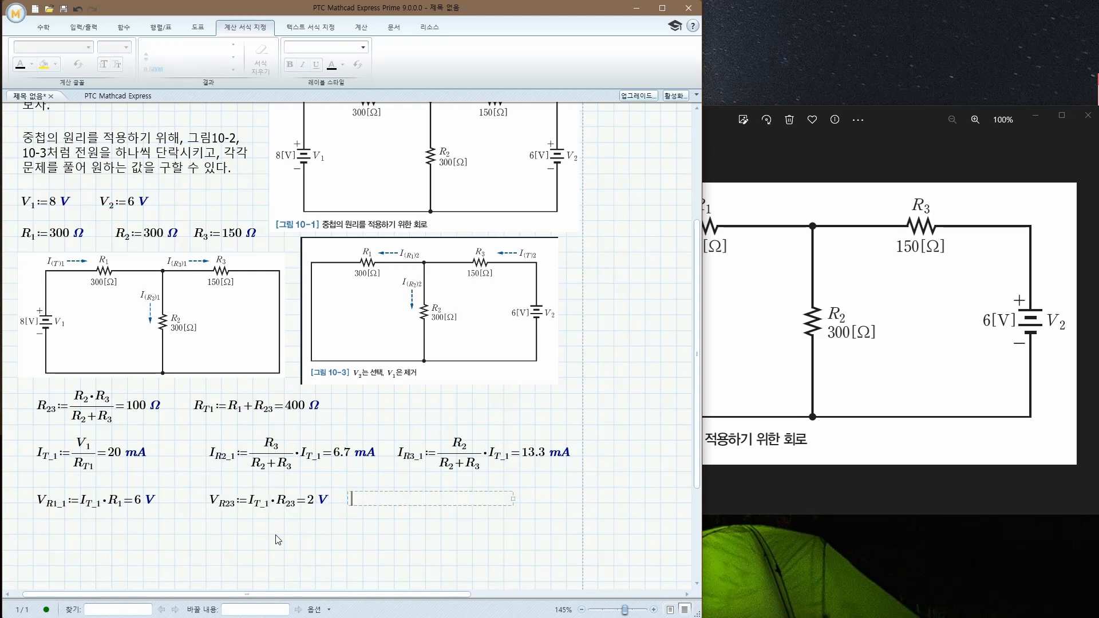
type("또는")
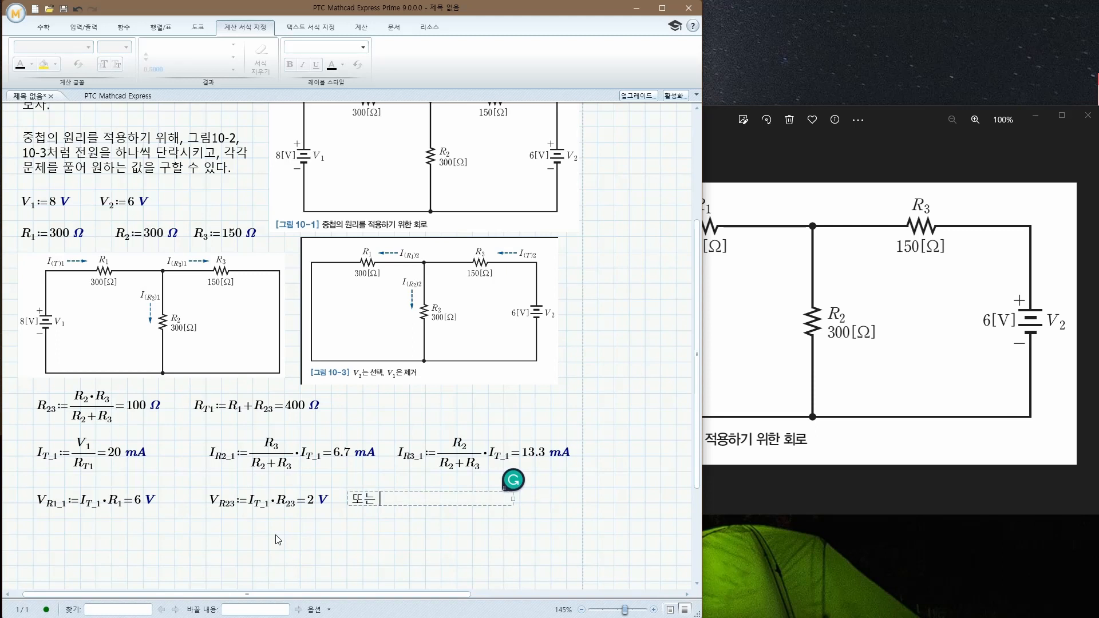
left_click_drag(514, 499, 384, 499)
- Define VR23 again after the "또는" text as V1 − VR1_1 and evaluate it
left_click(395, 504)
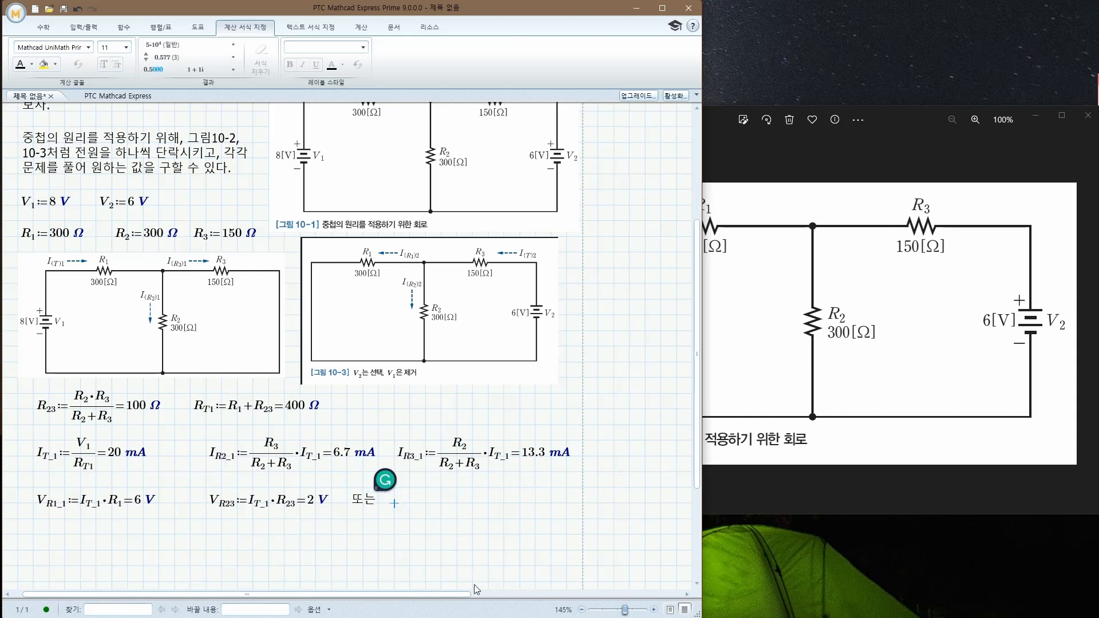
type("V")
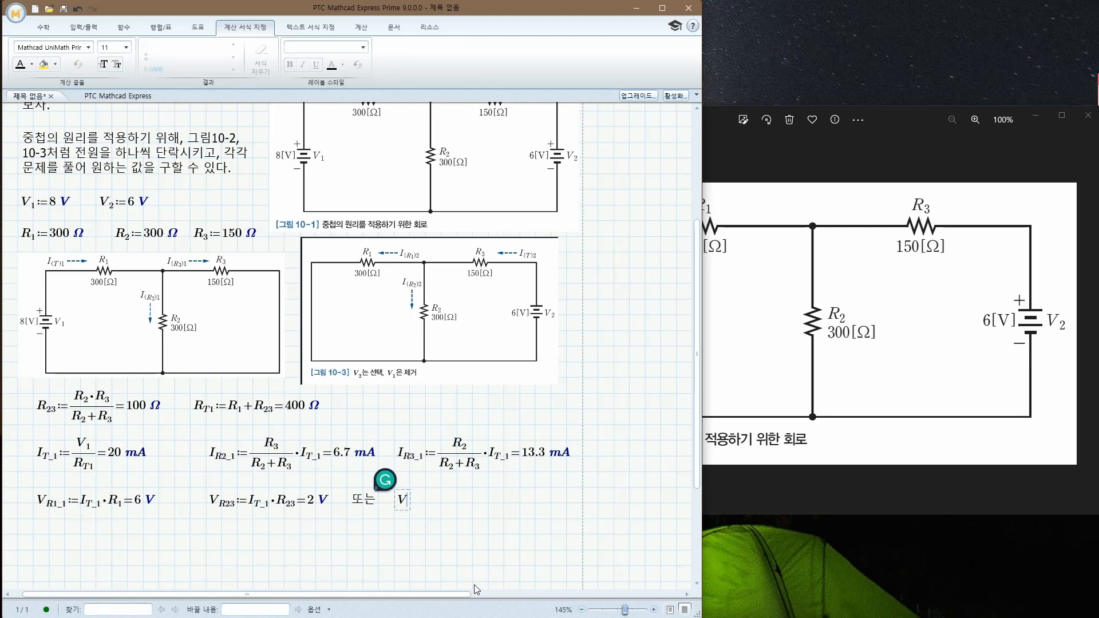
type(".R23:V")
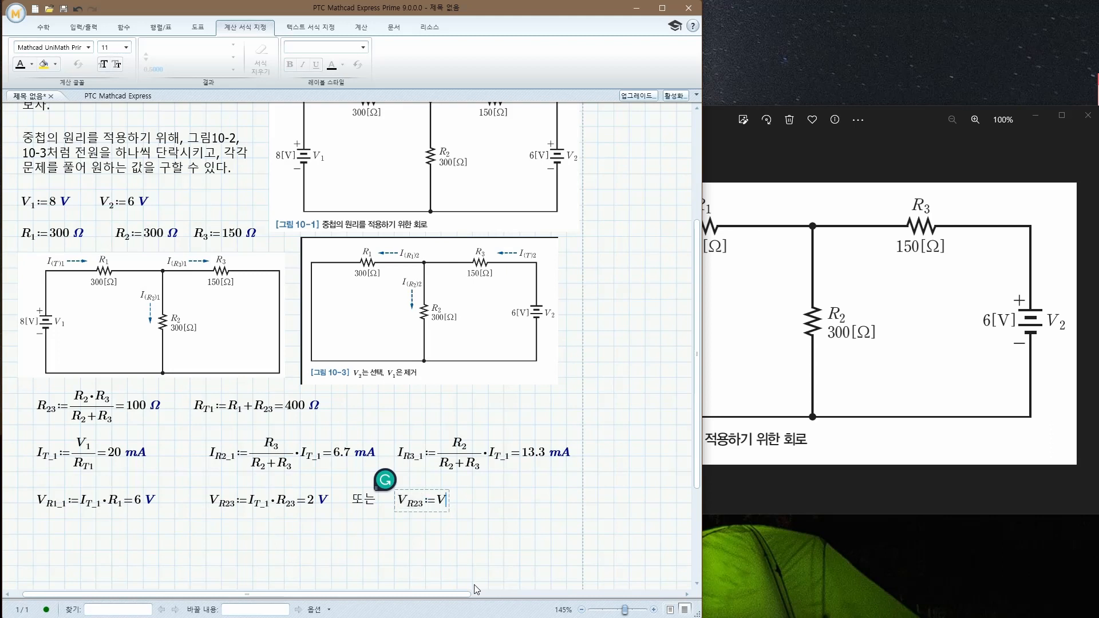
type(".1-")
type("V")
type(".R1")
type("_1")
type("=2 V")
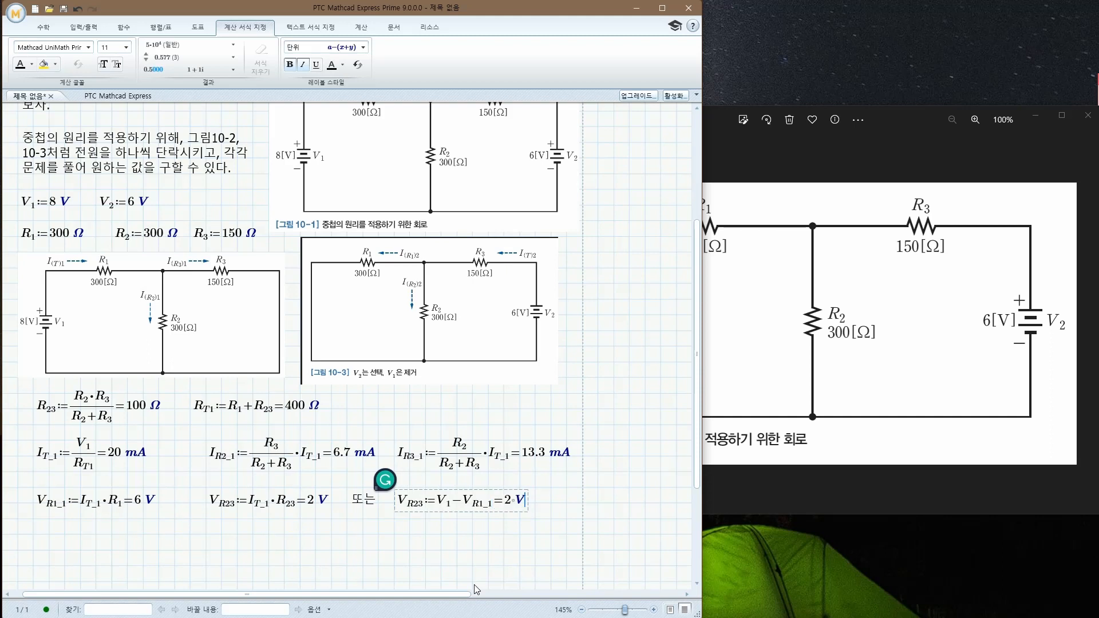
- Set the source voltage V1 to 7 V to recalculate the dependent equations
left_click(64, 550)
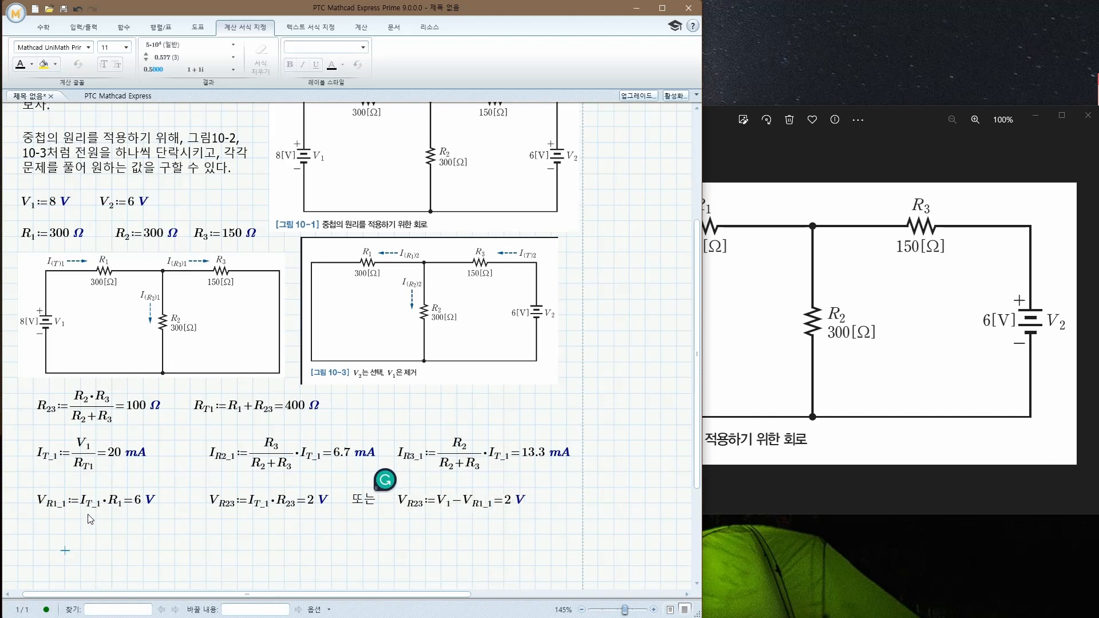
scroll(238, 493, "up", 1)
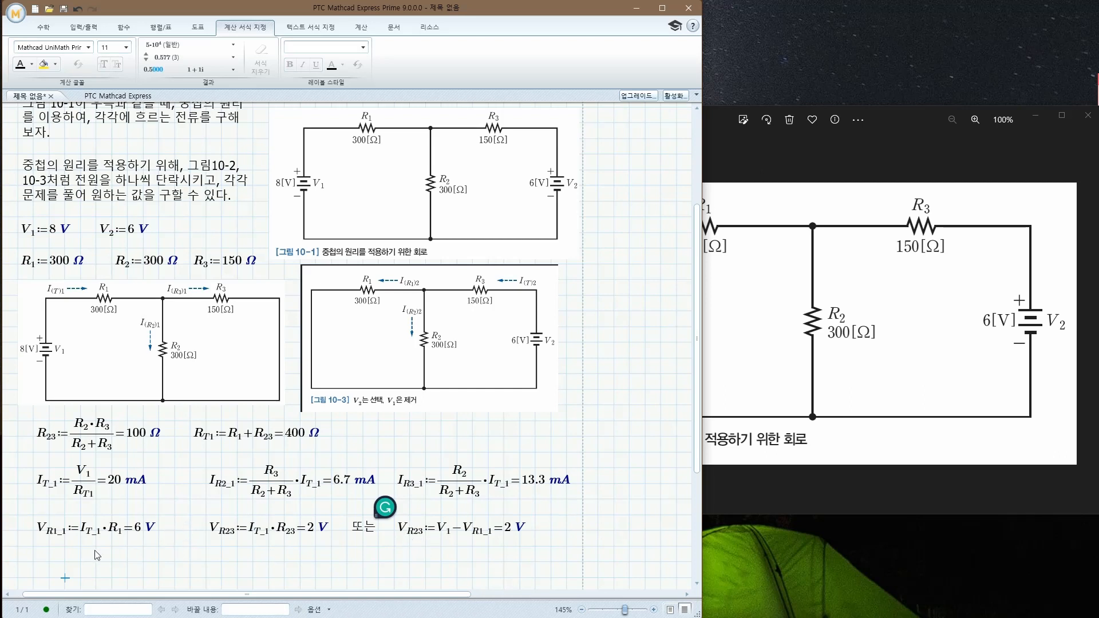
scroll(112, 484, "up", 1)
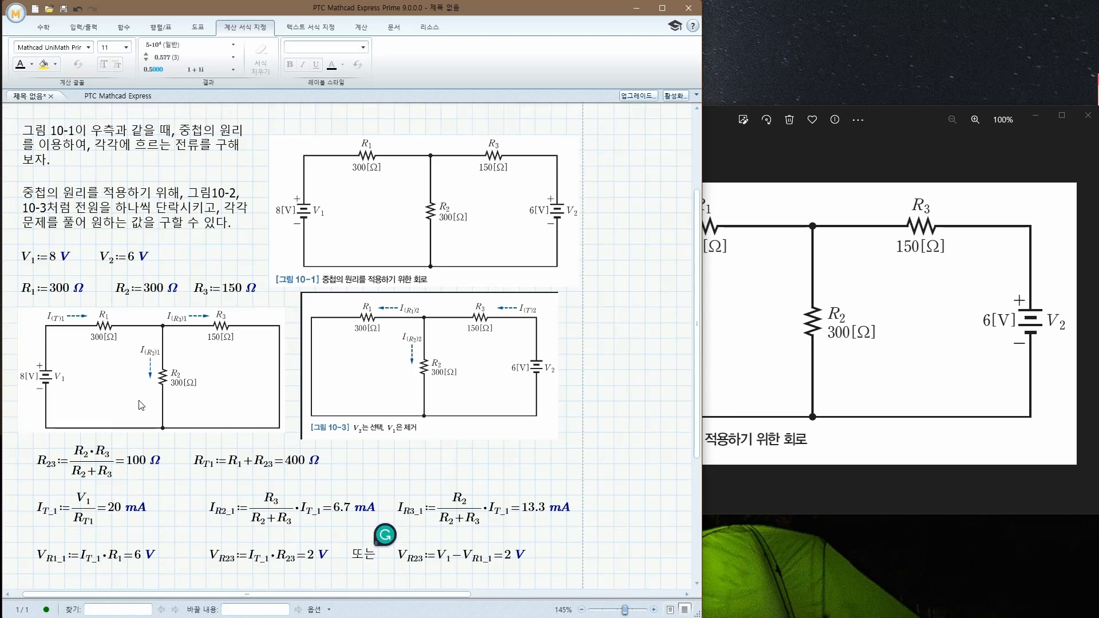
left_click(53, 260)
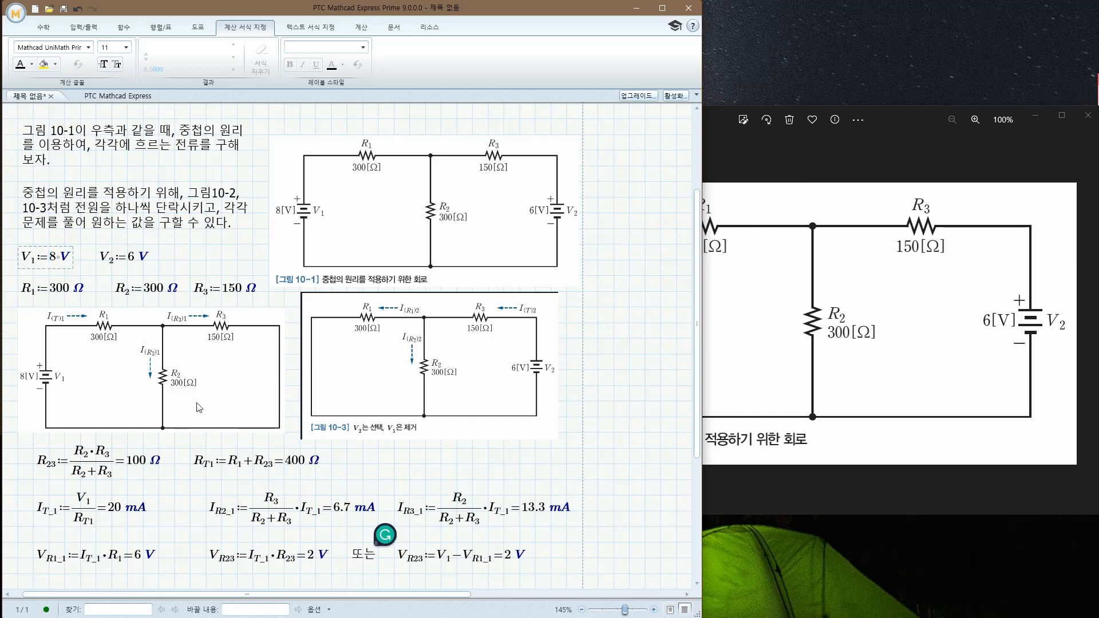
key("Delete")
type("7")
key("Return")
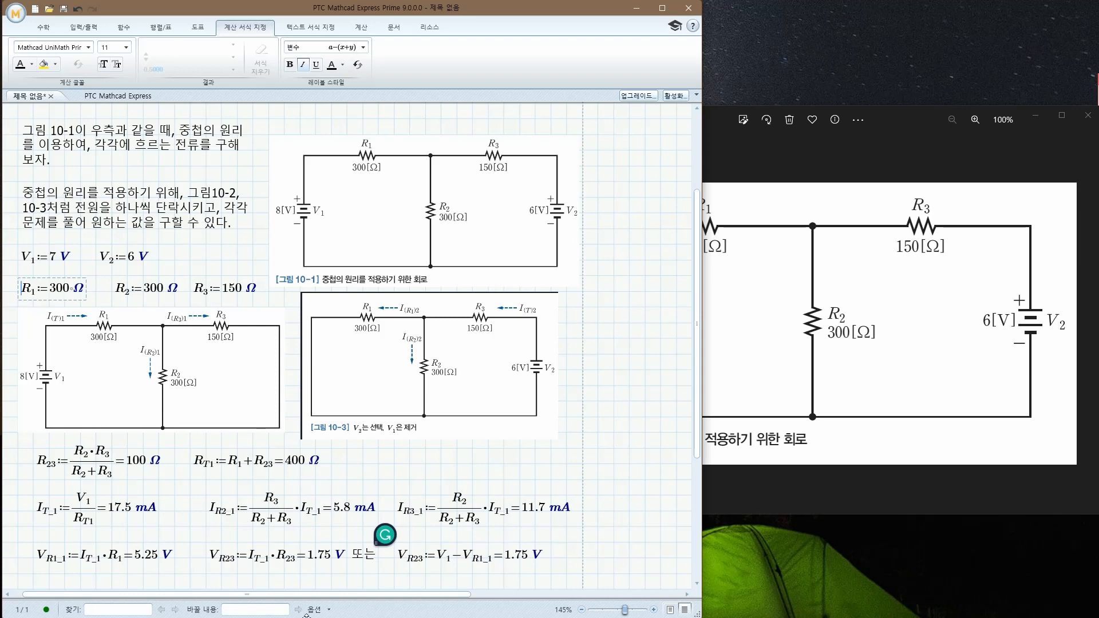
- Set the source voltage V1 back to 8 V
left_click(55, 259)
key("BackSpace")
type("8")
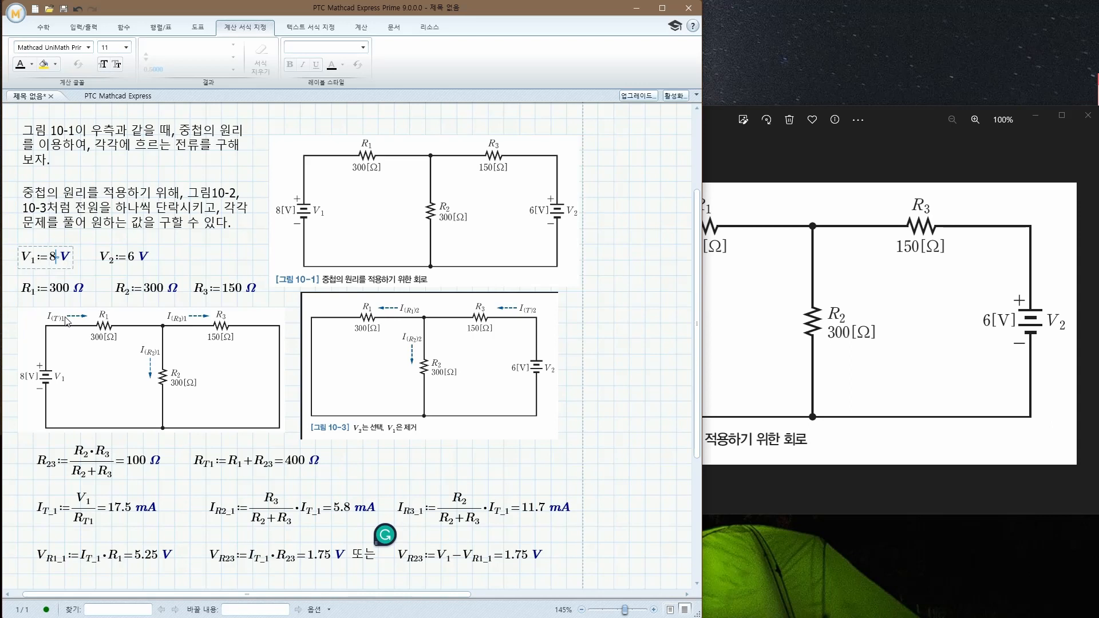
key("Return")
- Set the resistance R1 to 200 Ω to recalculate the dependent equations
left_click(55, 287)
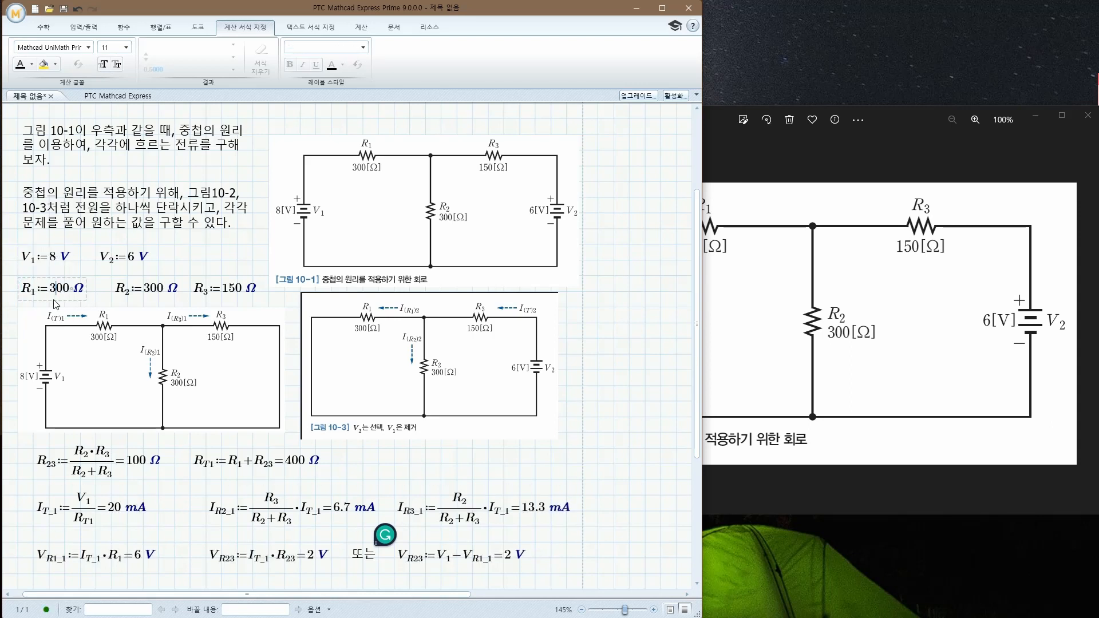
key("BackSpace")
type("2")
key("Return")
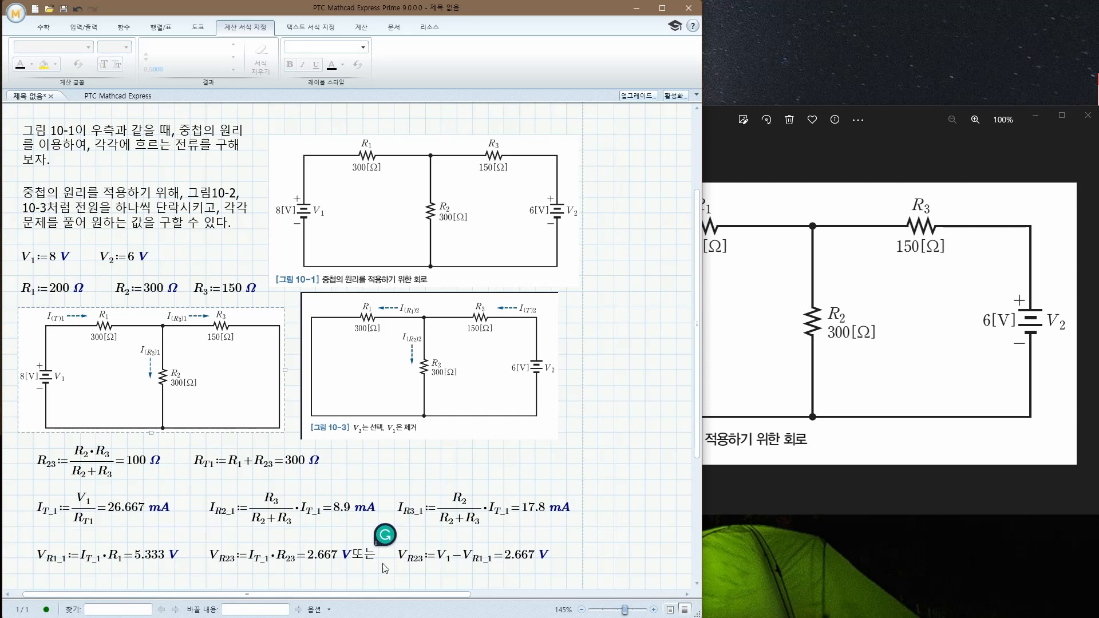
- Set the resistance R1 back to 300 Ω
left_click(57, 290)
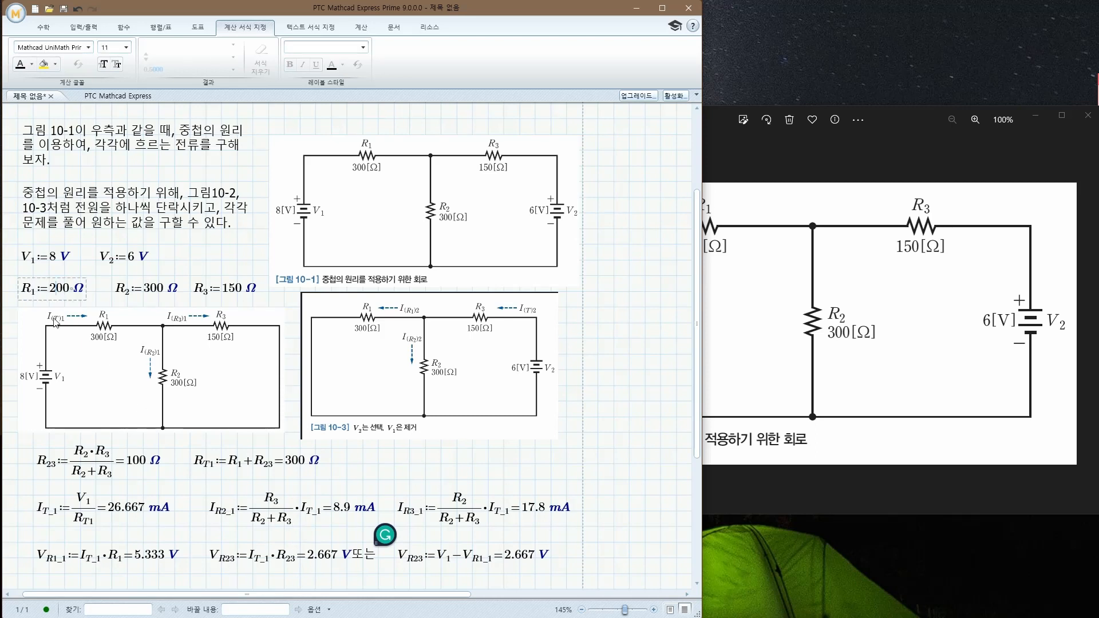
key("BackSpace")
type("3")
left_click(207, 262)
scroll(347, 398, "up", 5)
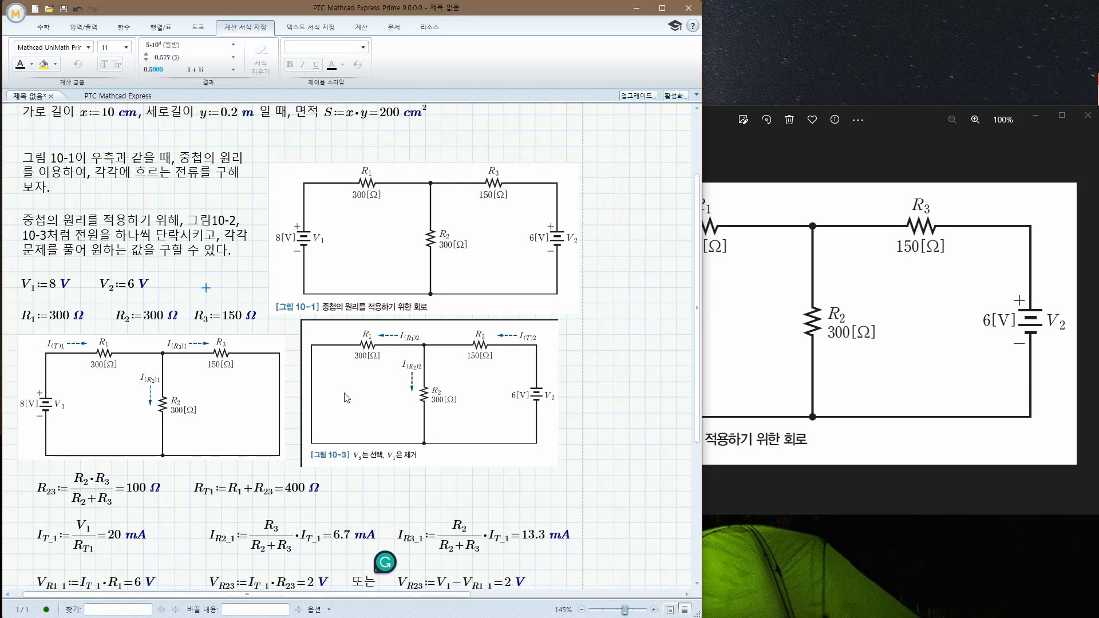
scroll(346, 397, "down", 5)
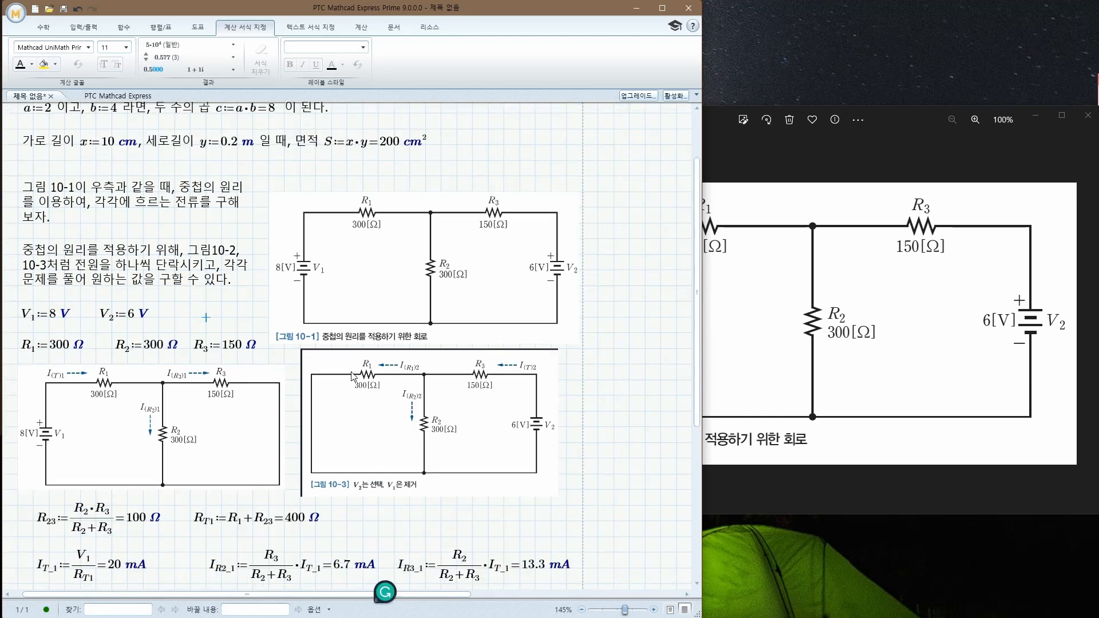